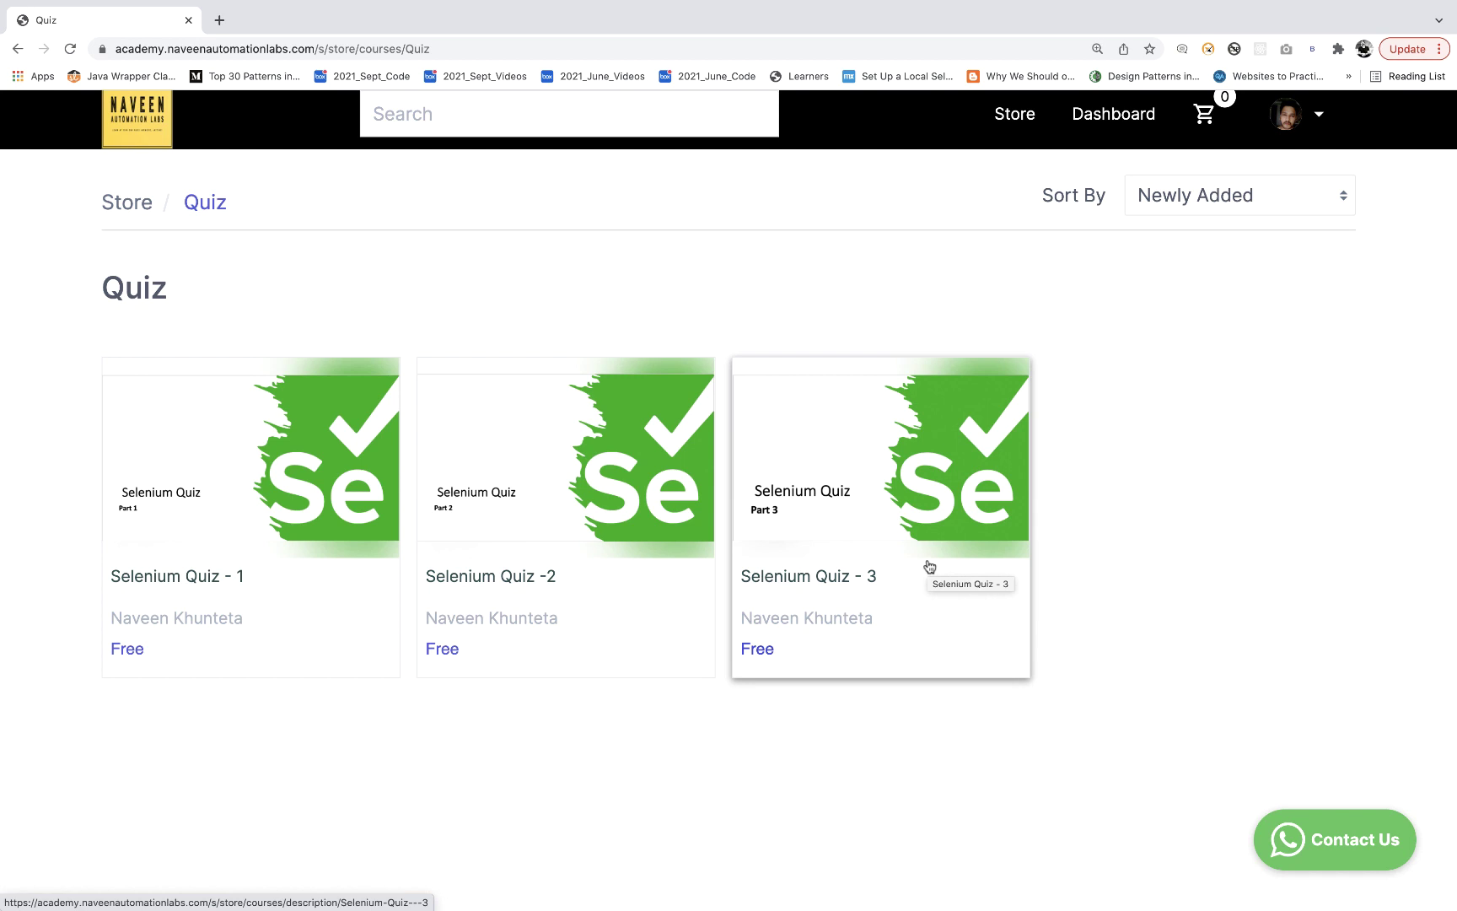
Open the Selenium Quiz - 3 course, review the quiz instructions and start the quiz
click(882, 508)
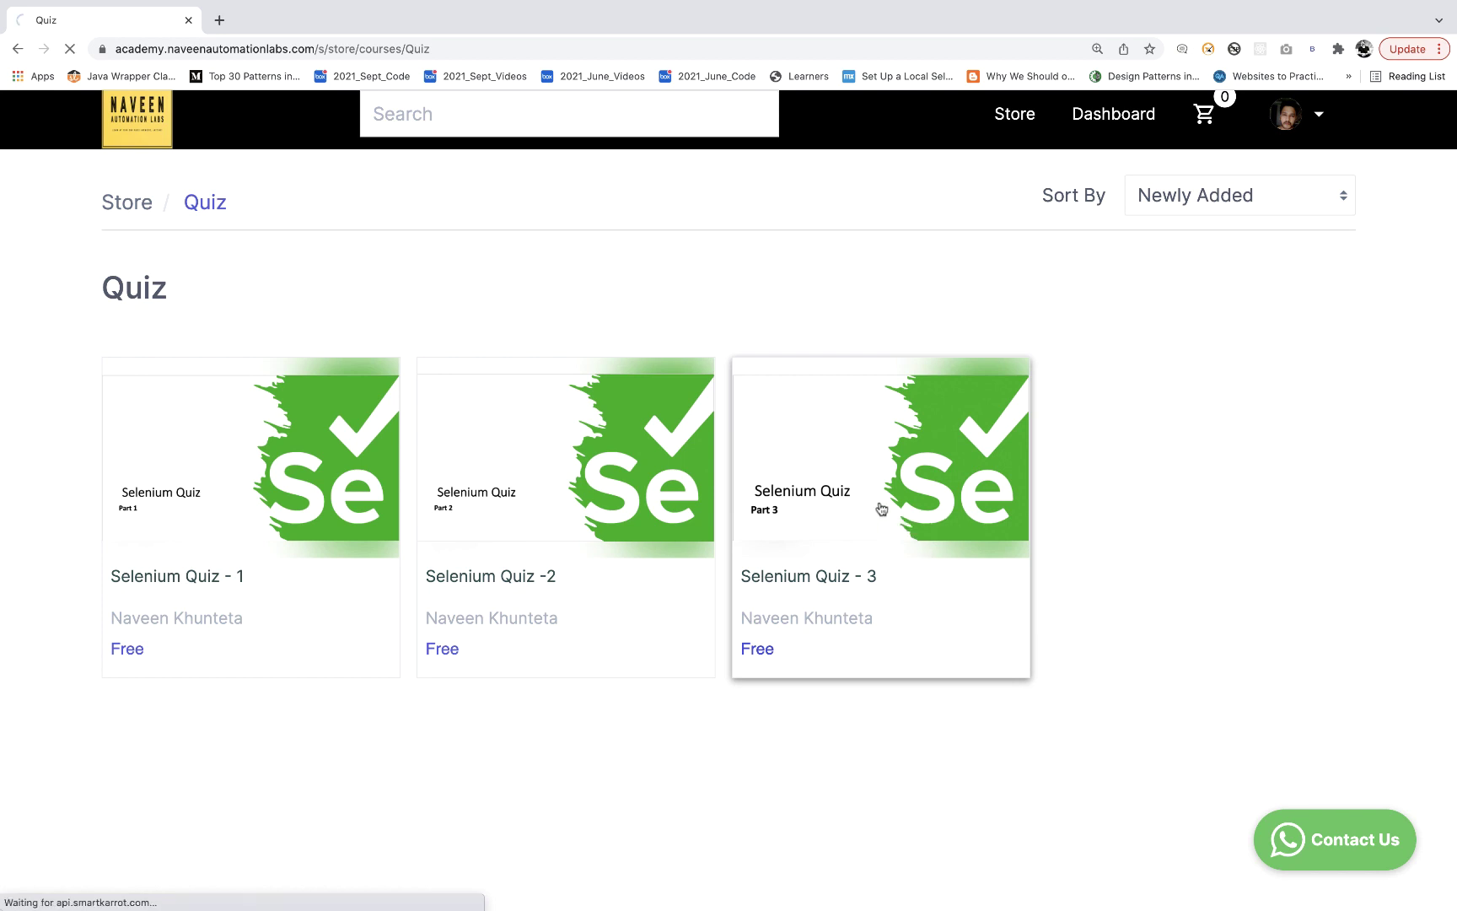
scroll(915, 561, down, 1)
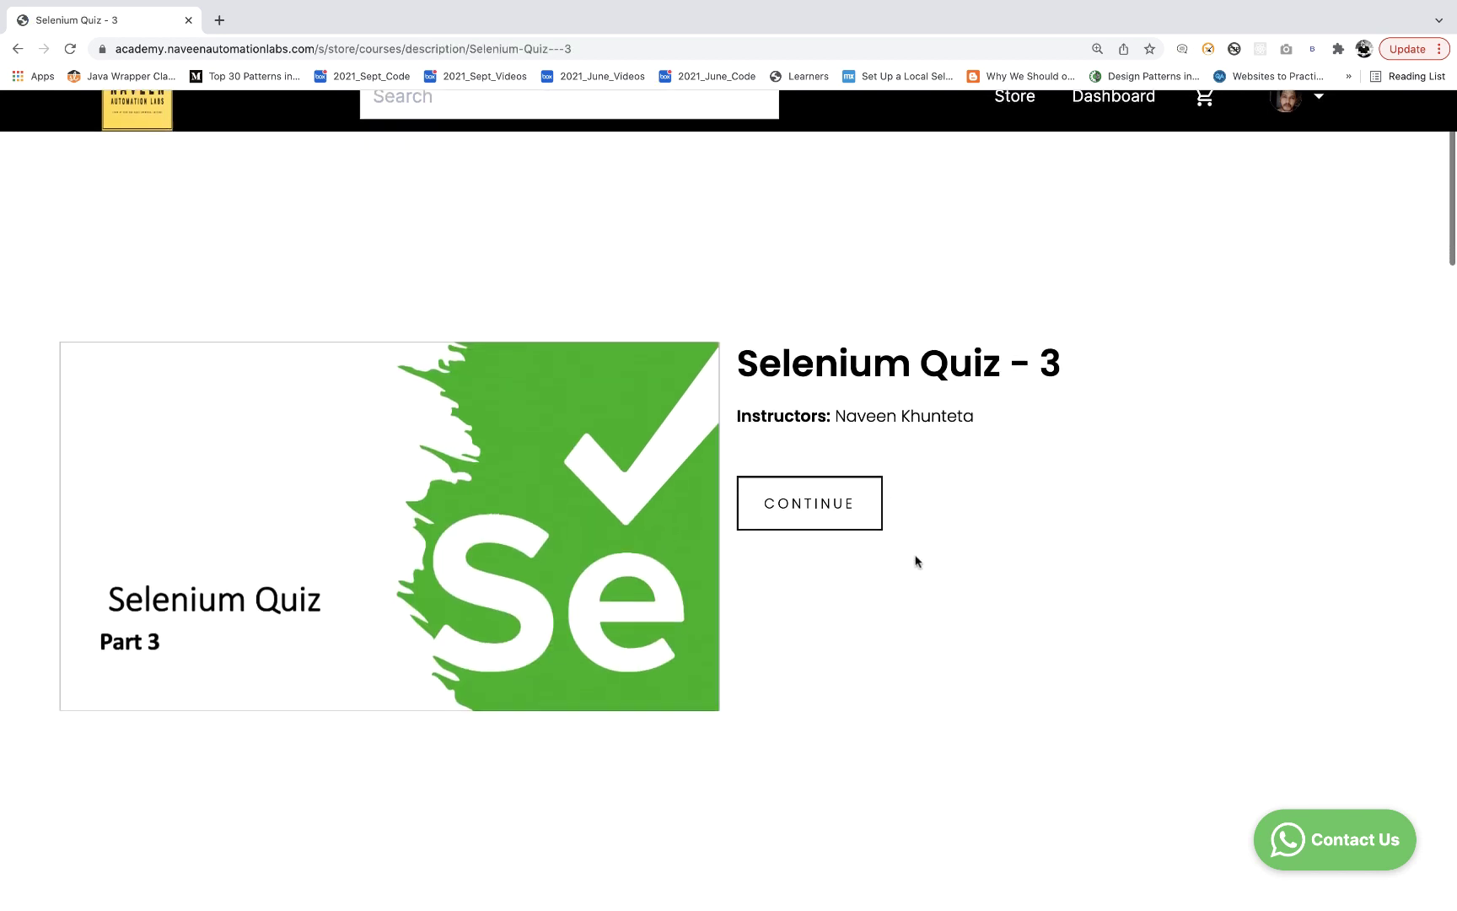
click(843, 523)
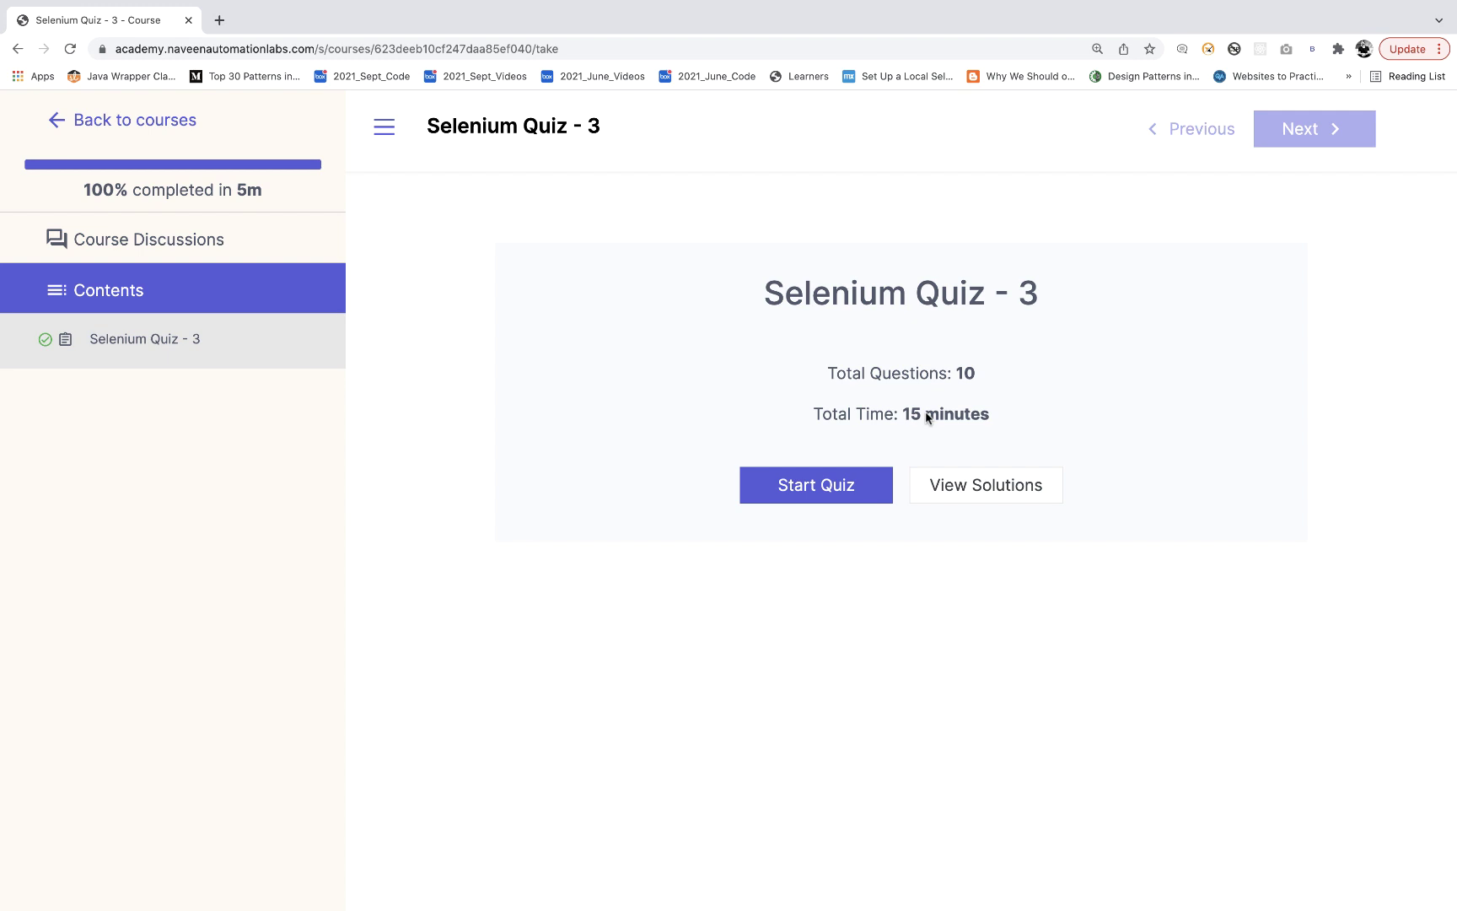
click(831, 487)
scroll(828, 487, down, 10)
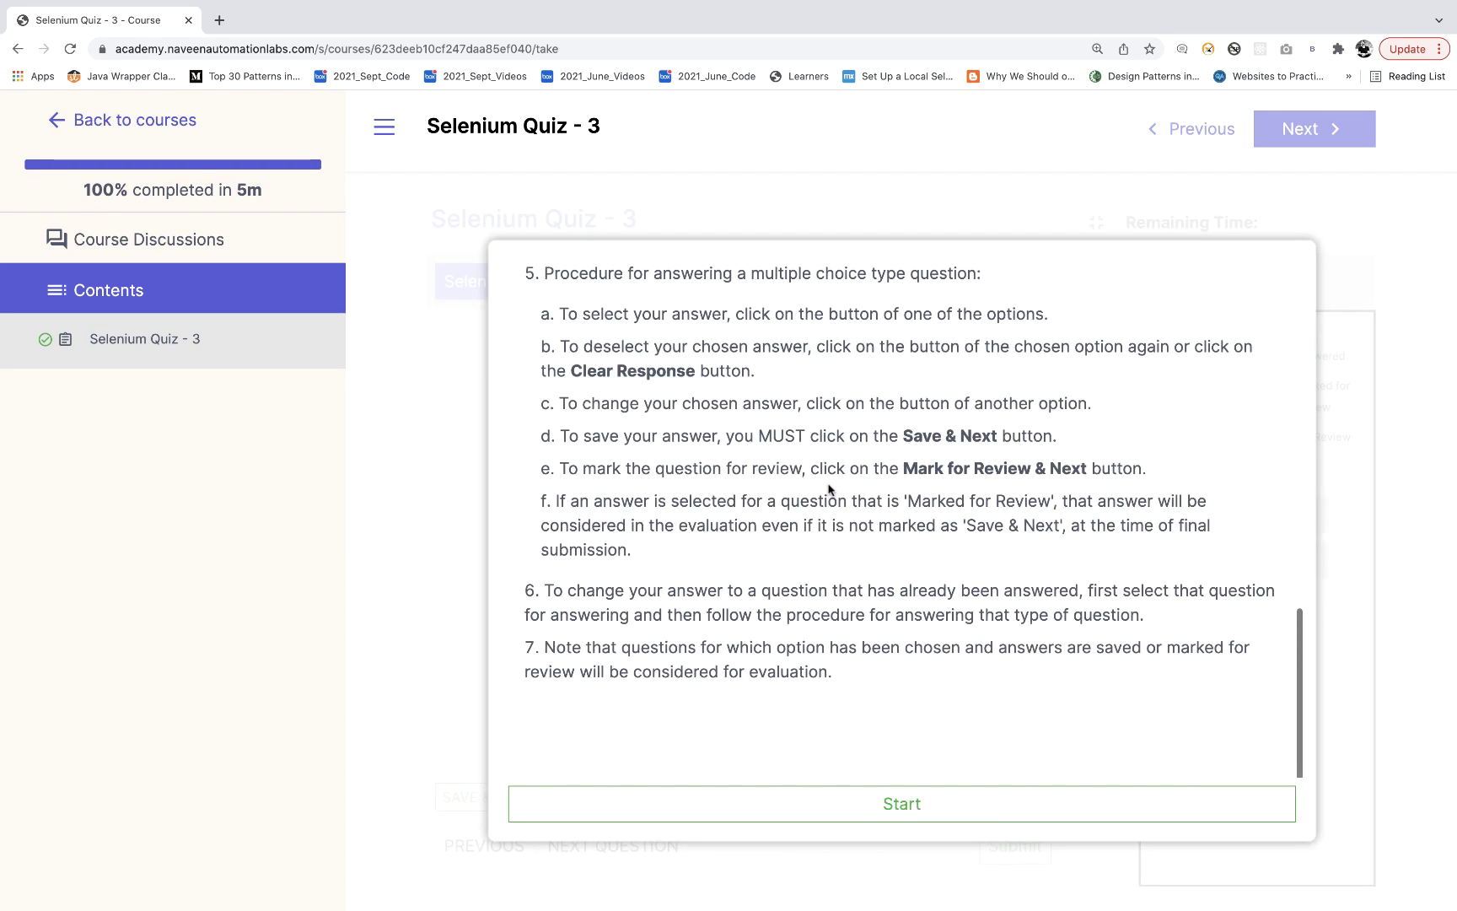
scroll(829, 488, up, 10)
scroll(829, 488, down, 10)
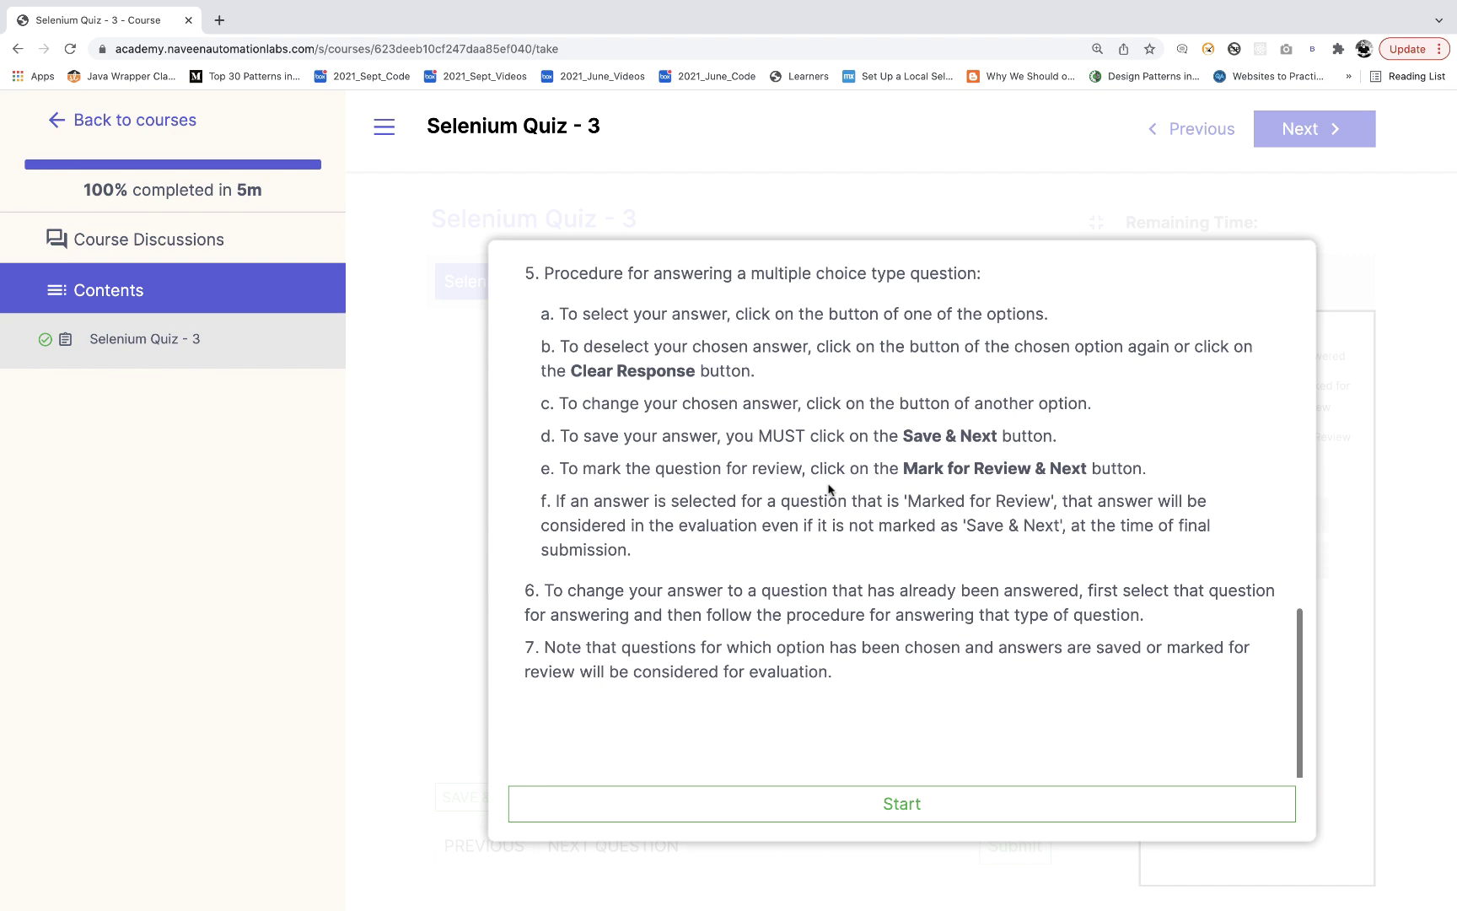
click(901, 804)
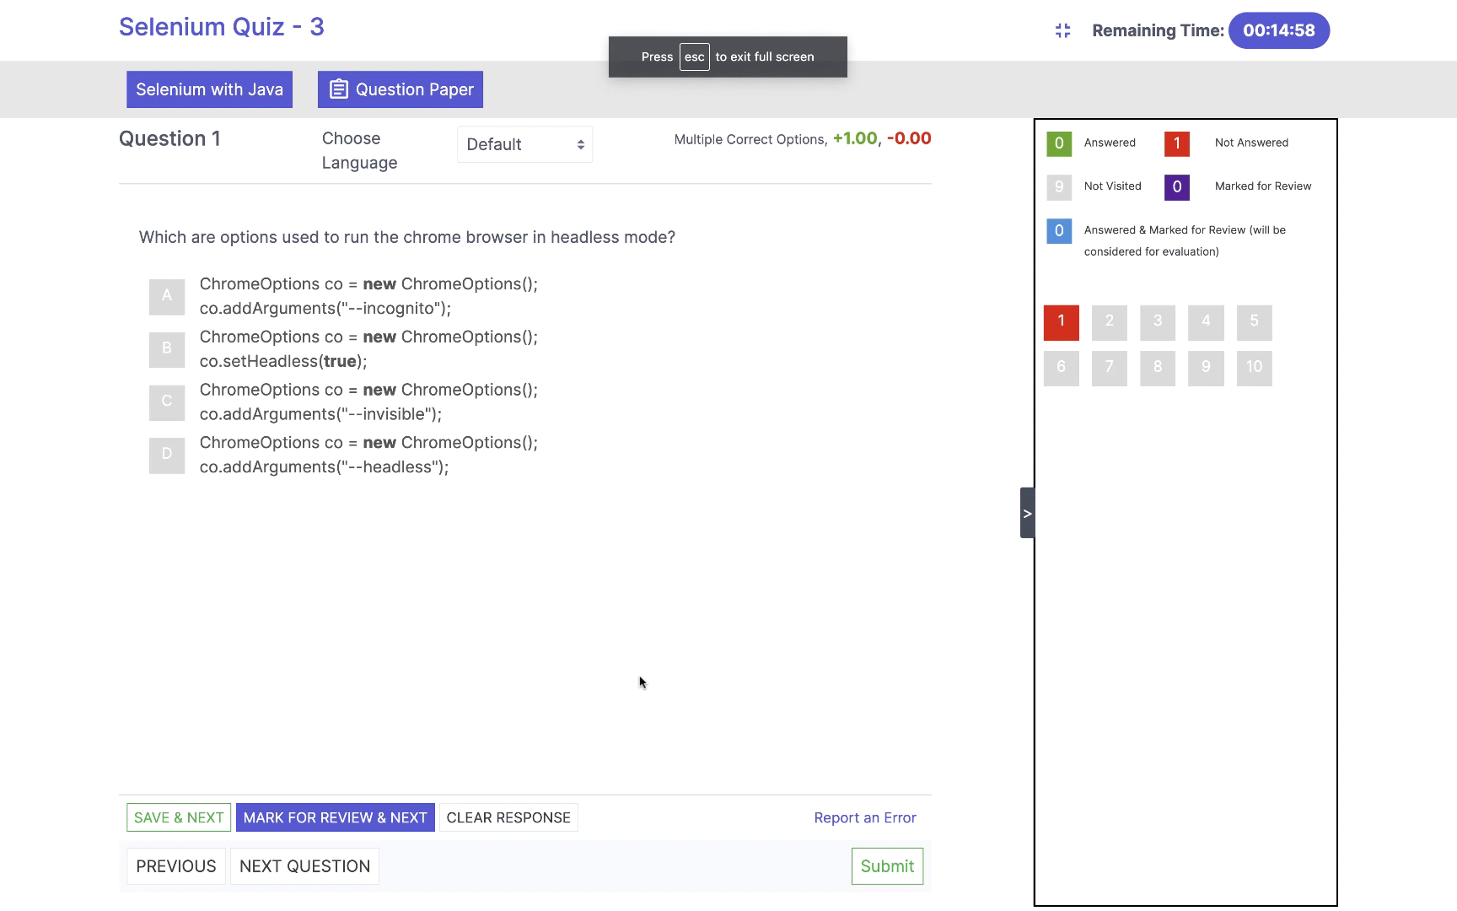
Select co.addArguments("--headless") and co.setHeadless(true) as the answers to question 1
key(super+plus)
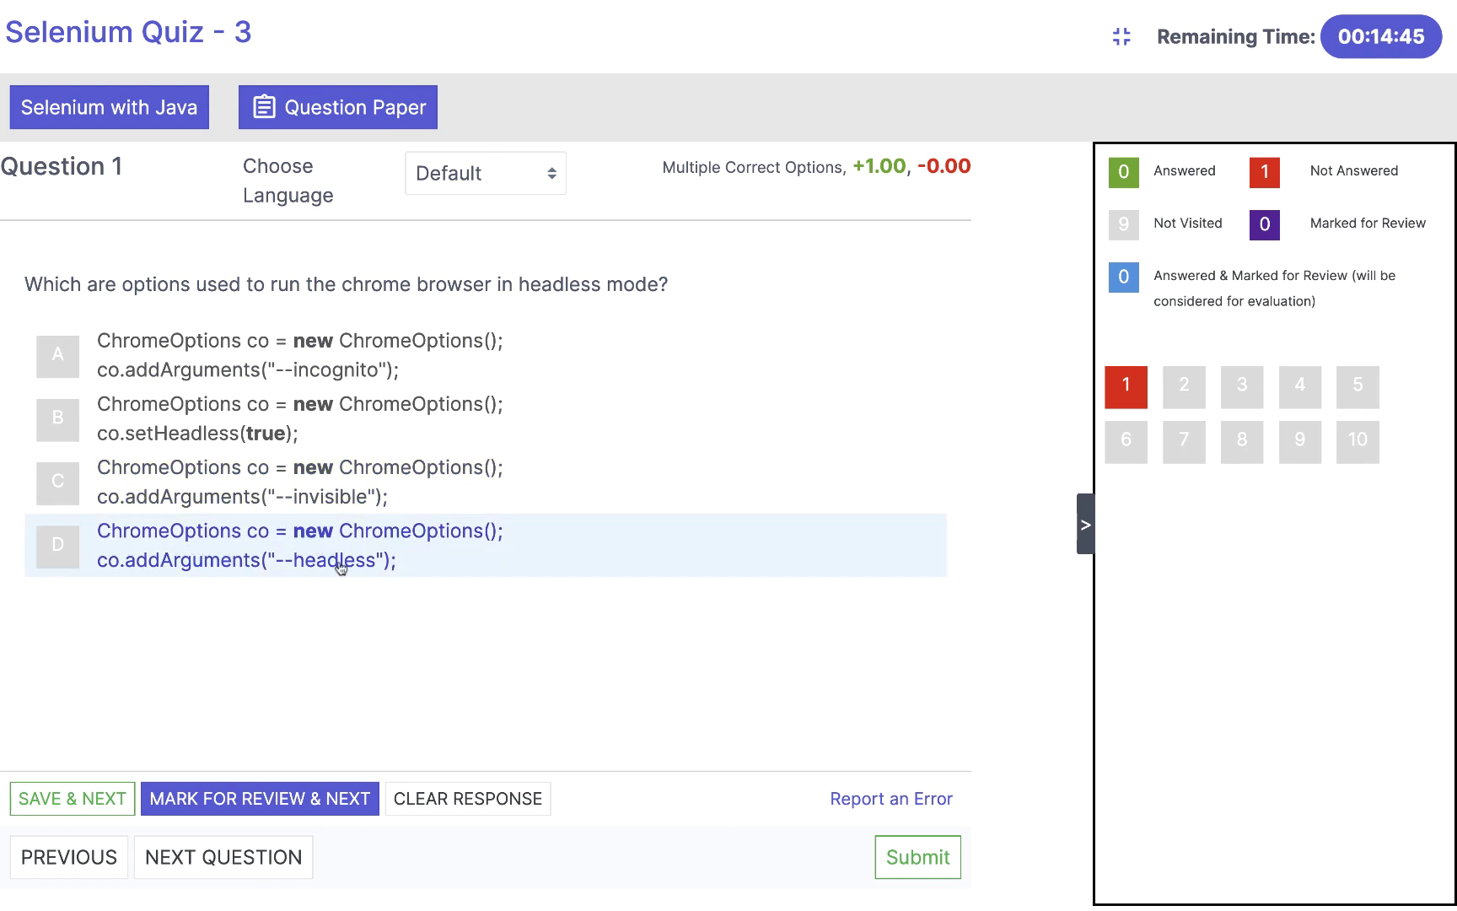
click(61, 556)
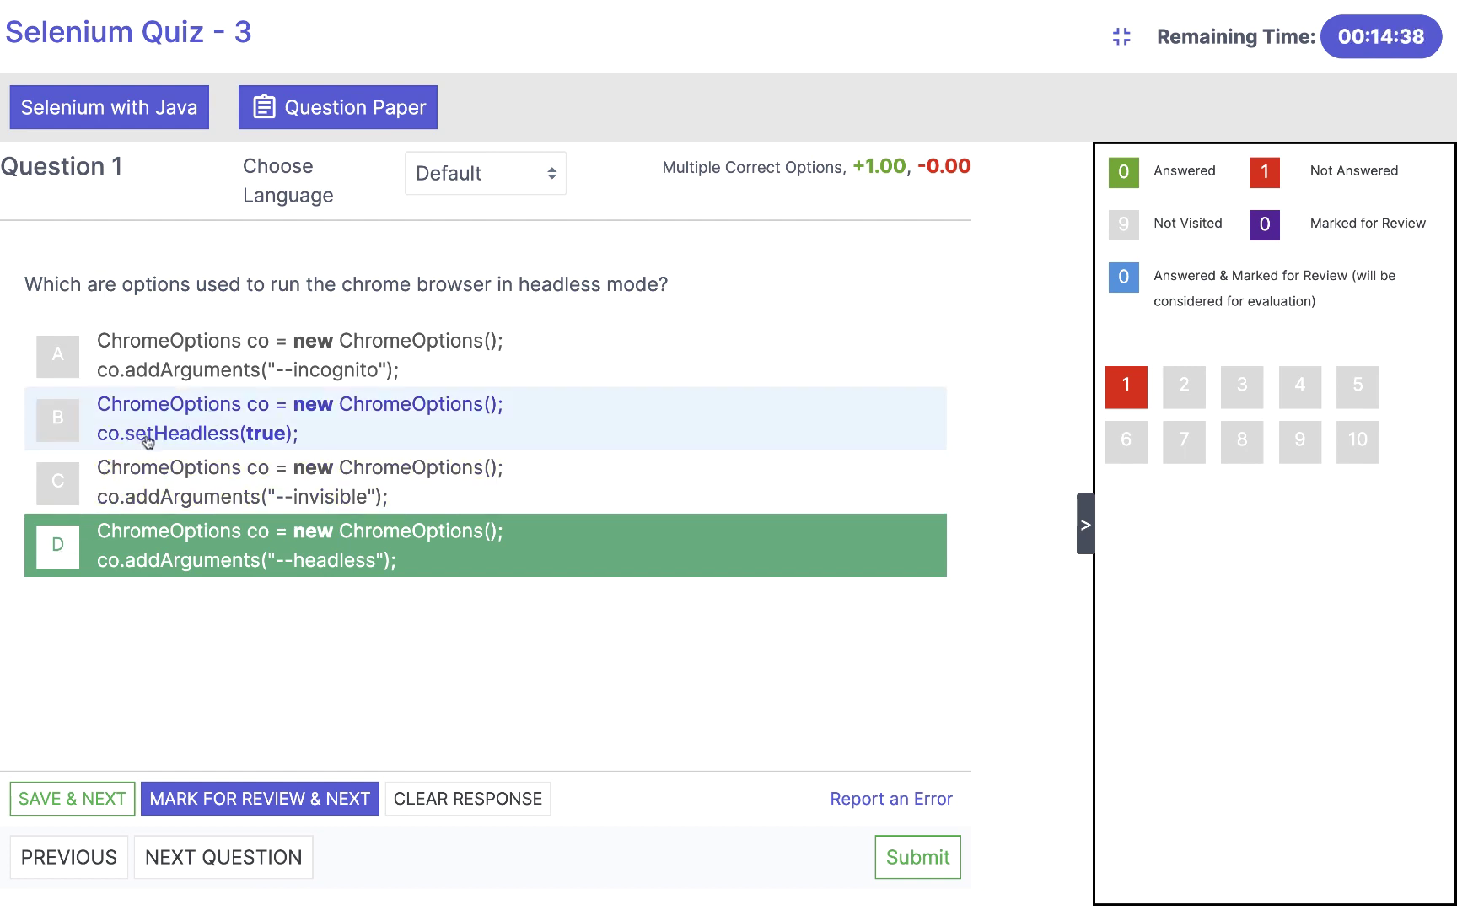
click(58, 418)
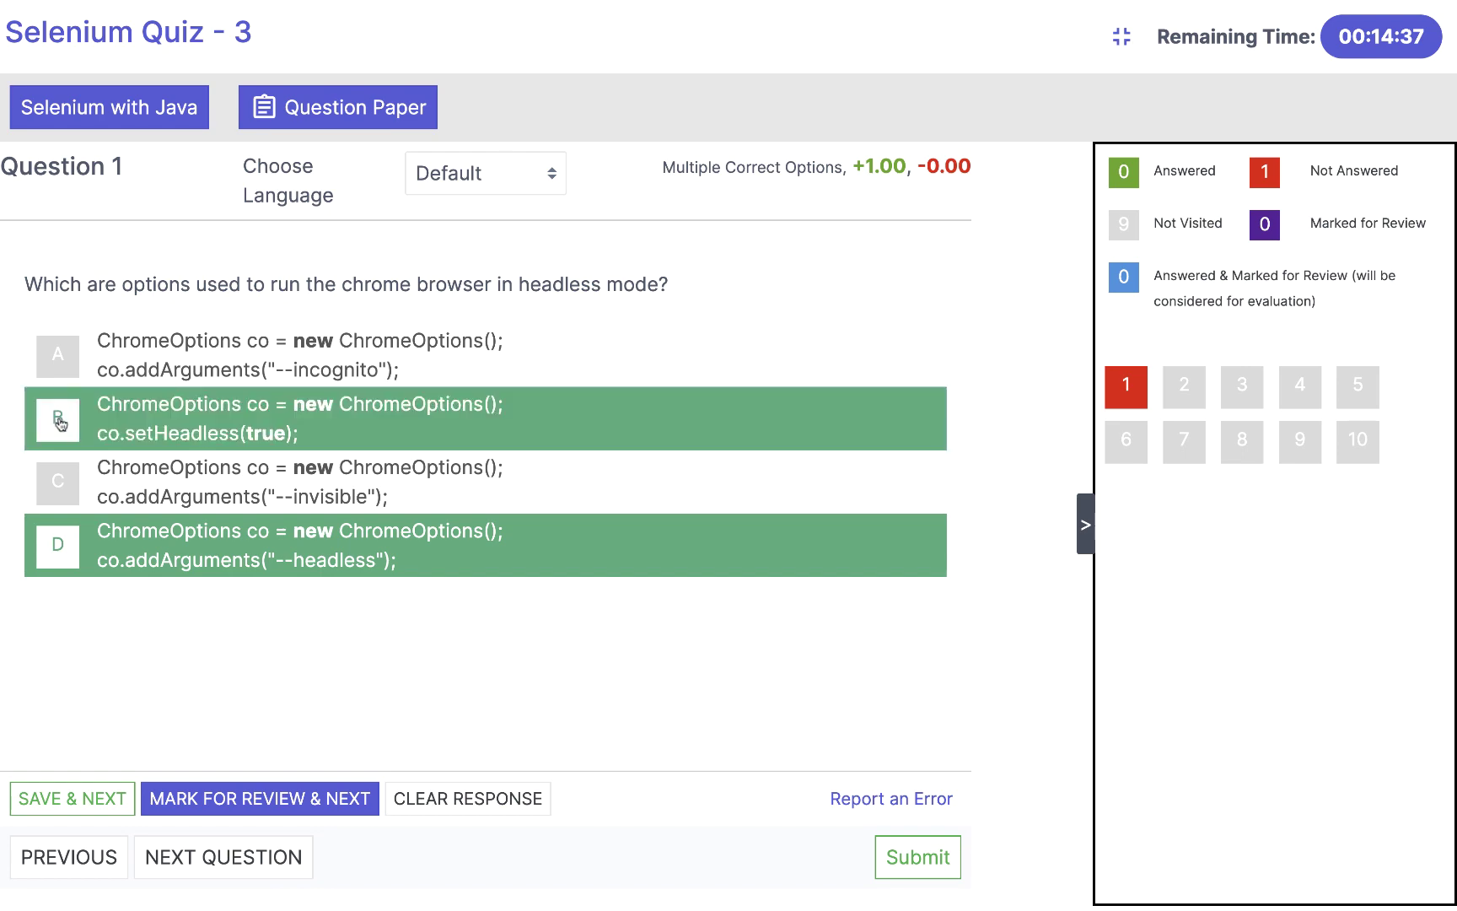
Switch to Eclipse and examine the ChromeOptions, setHeadless(true), ChromeDriver(co) and title printing lines in QuitVsClose.java
key(ctrl+Left)
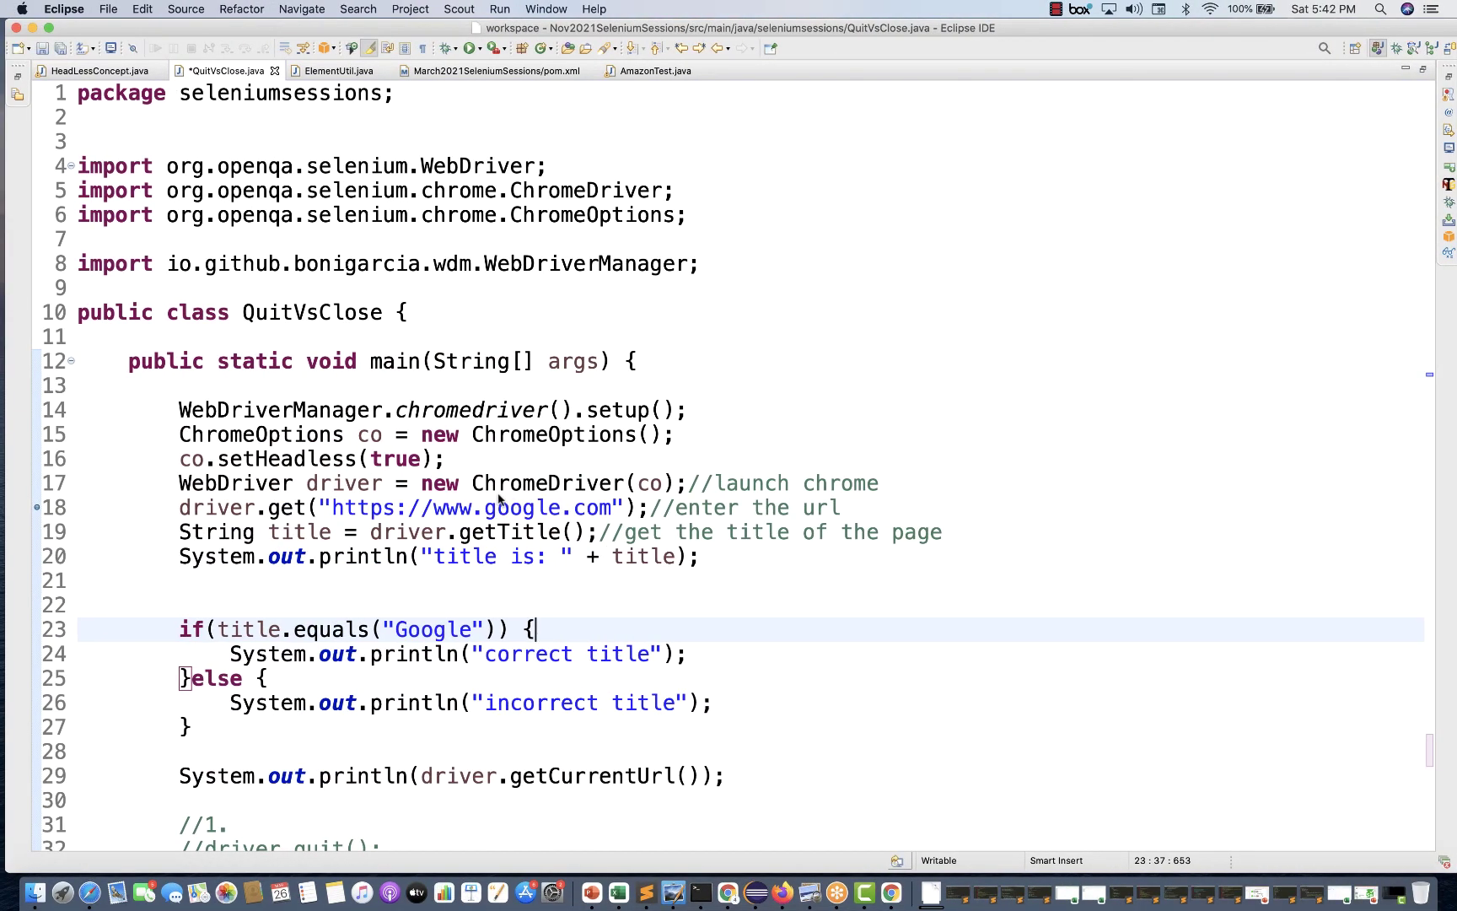
triple_click(469, 439)
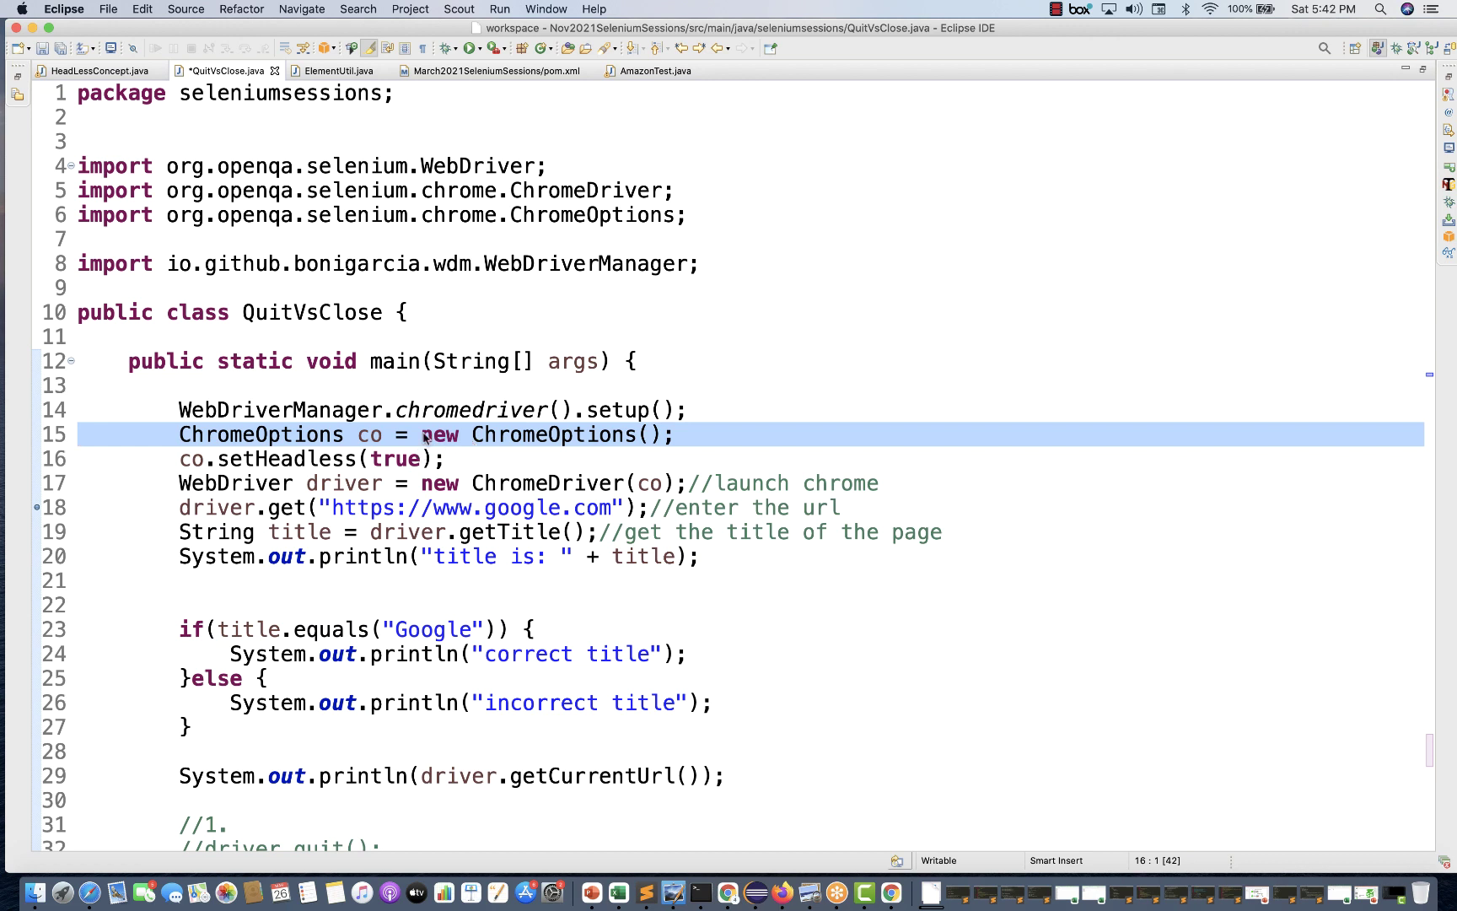
click(302, 459)
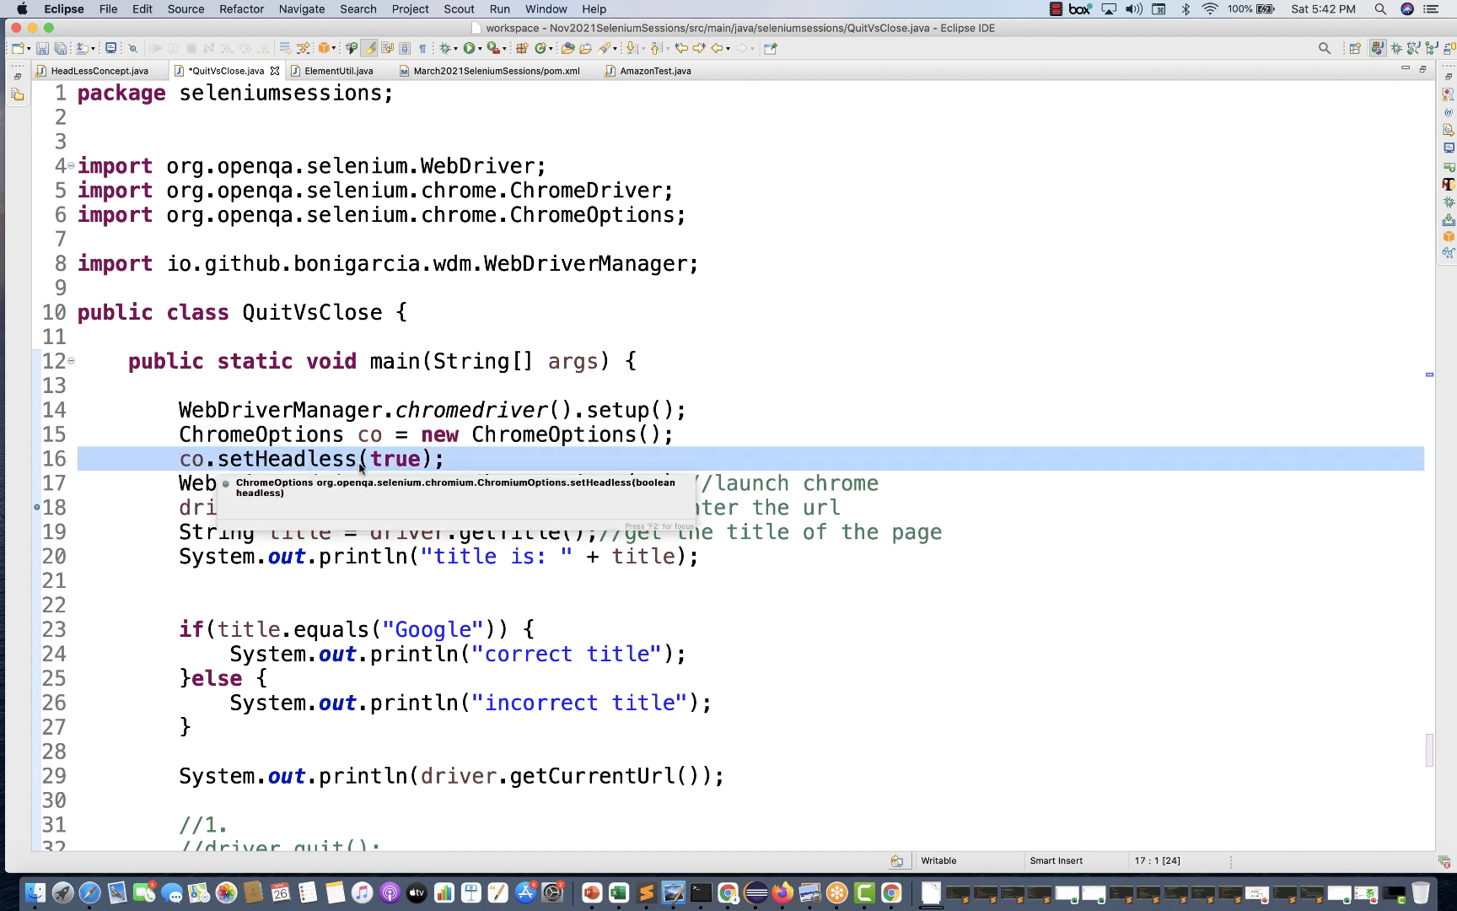
click(404, 462)
double_click(403, 463)
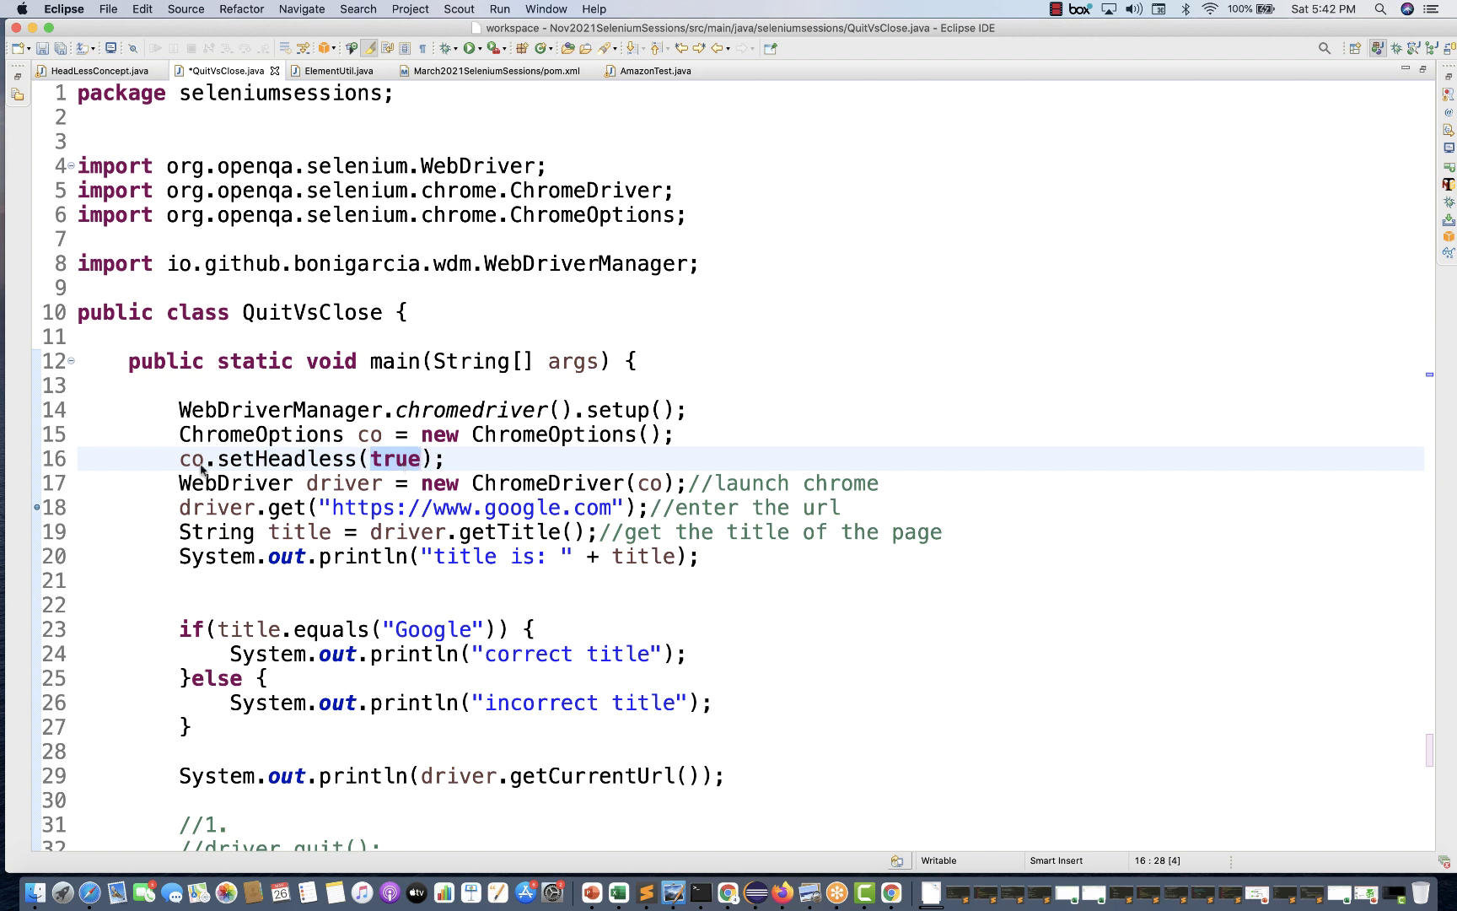
click(654, 488)
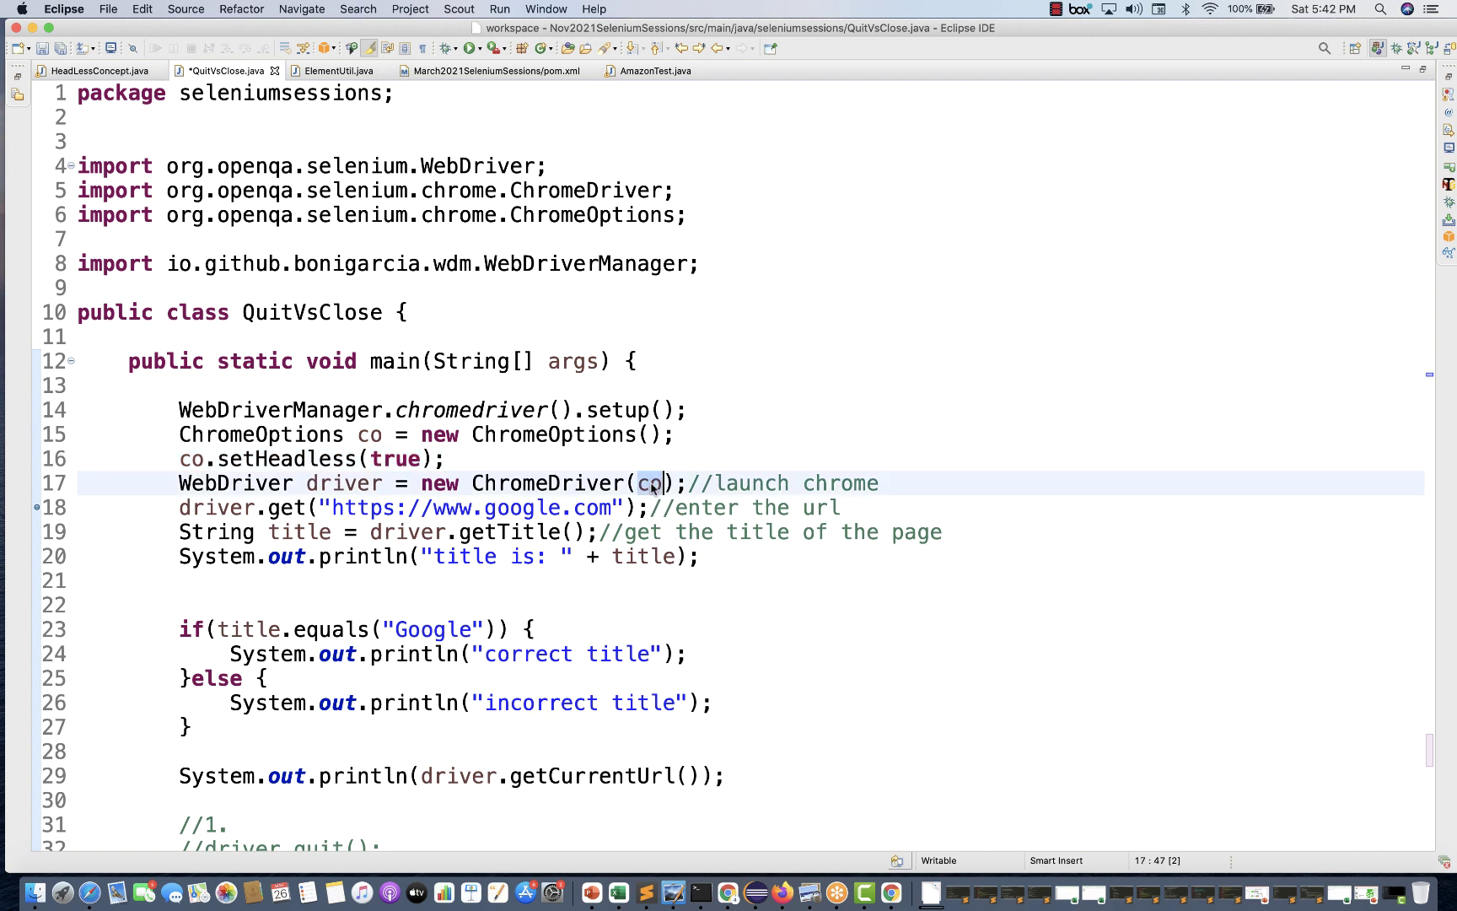
triple_click(548, 508)
click(590, 557)
triple_click(591, 556)
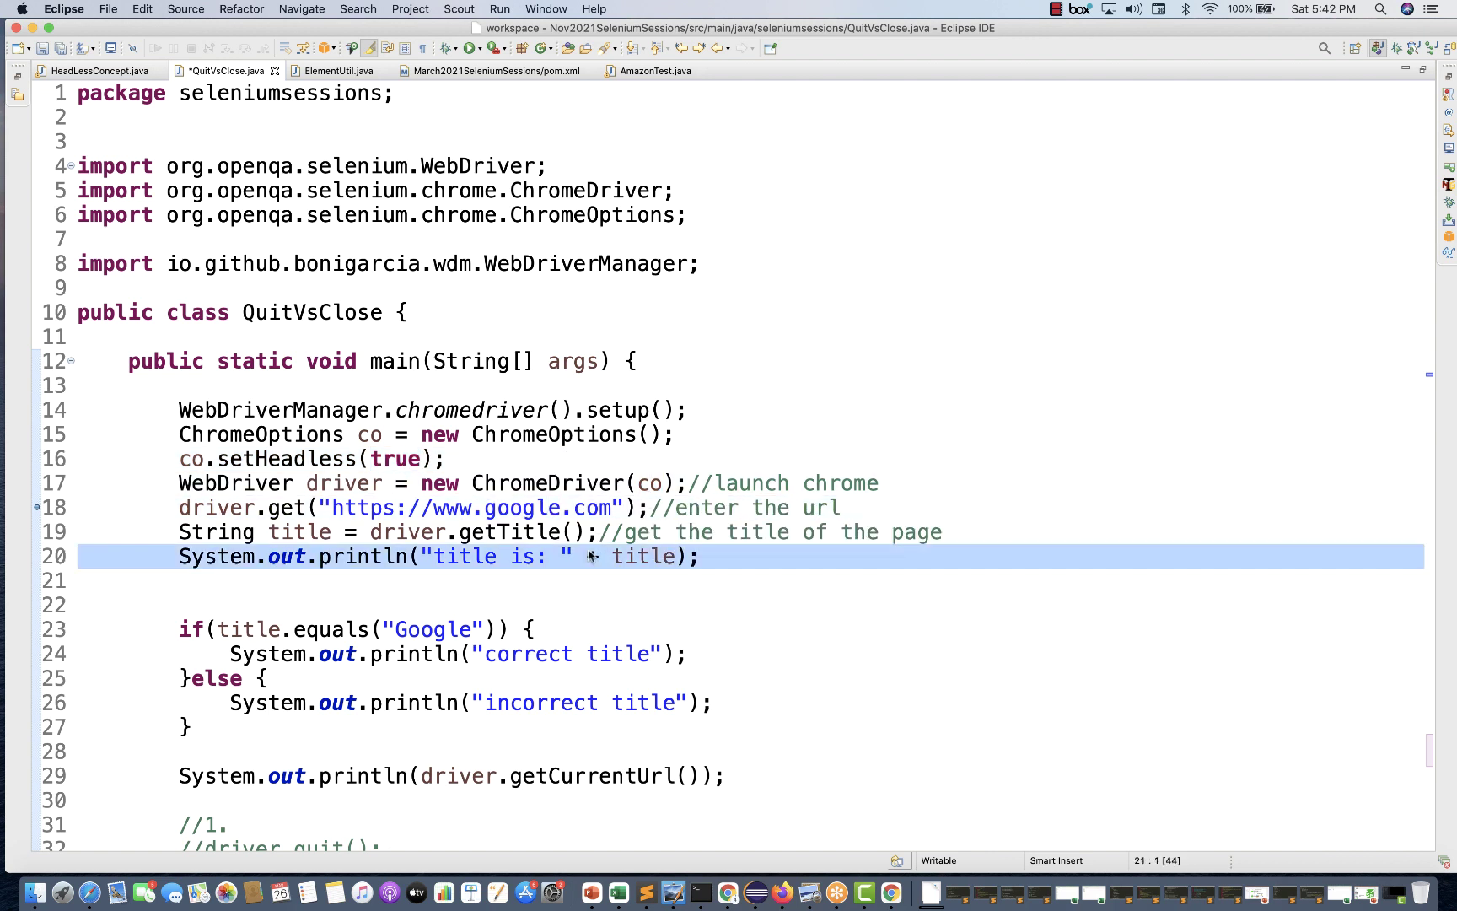
Run QuitVsClose.java as a Java application and examine the printed title and URL in the console
click(679, 412)
right_click(679, 412)
mouse_move(826, 721)
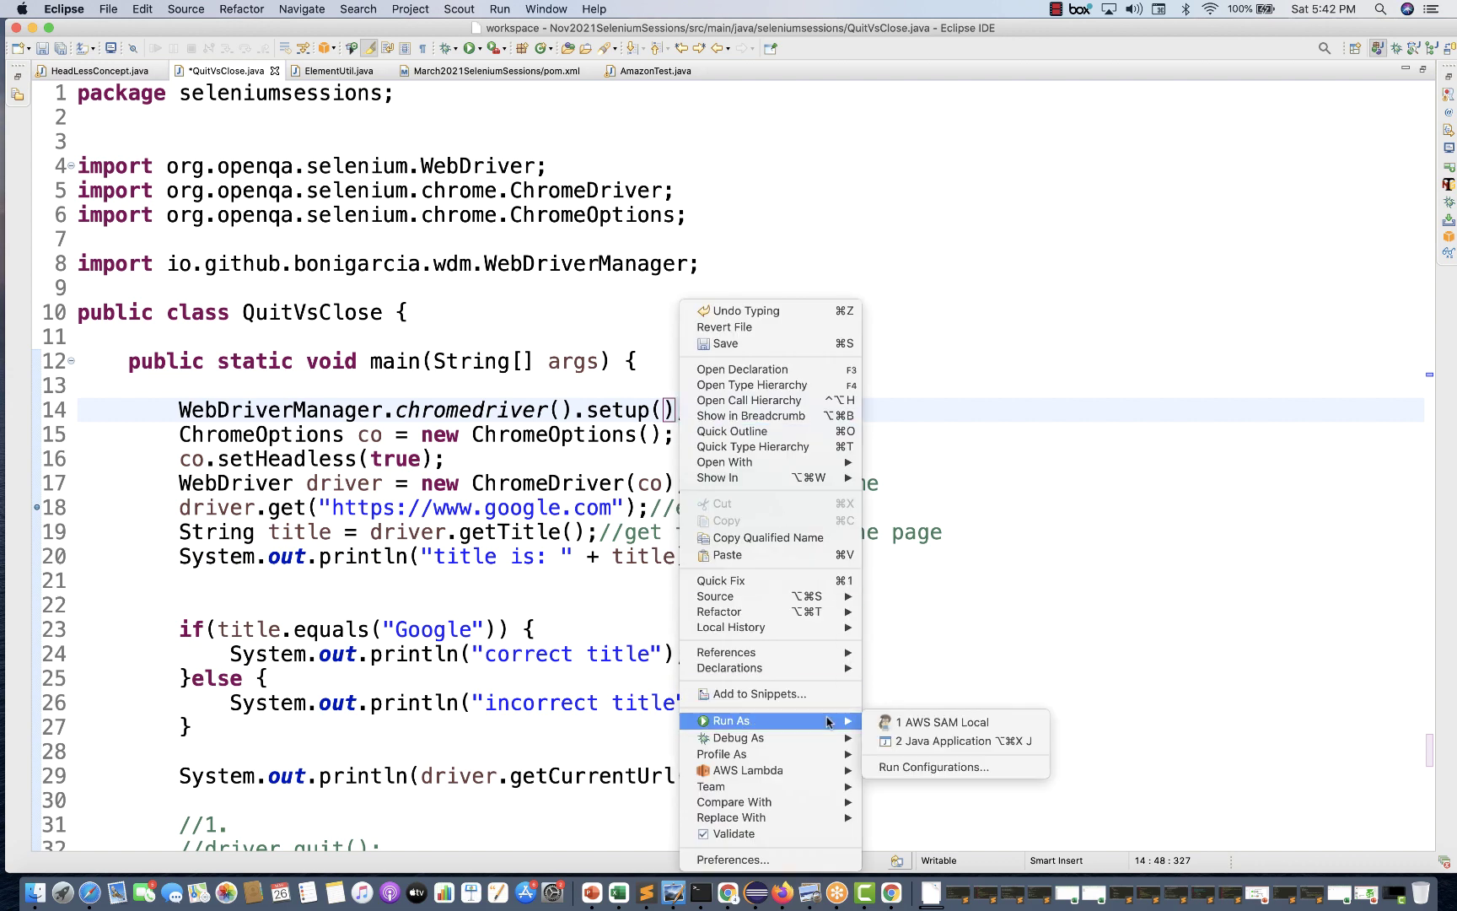
click(931, 742)
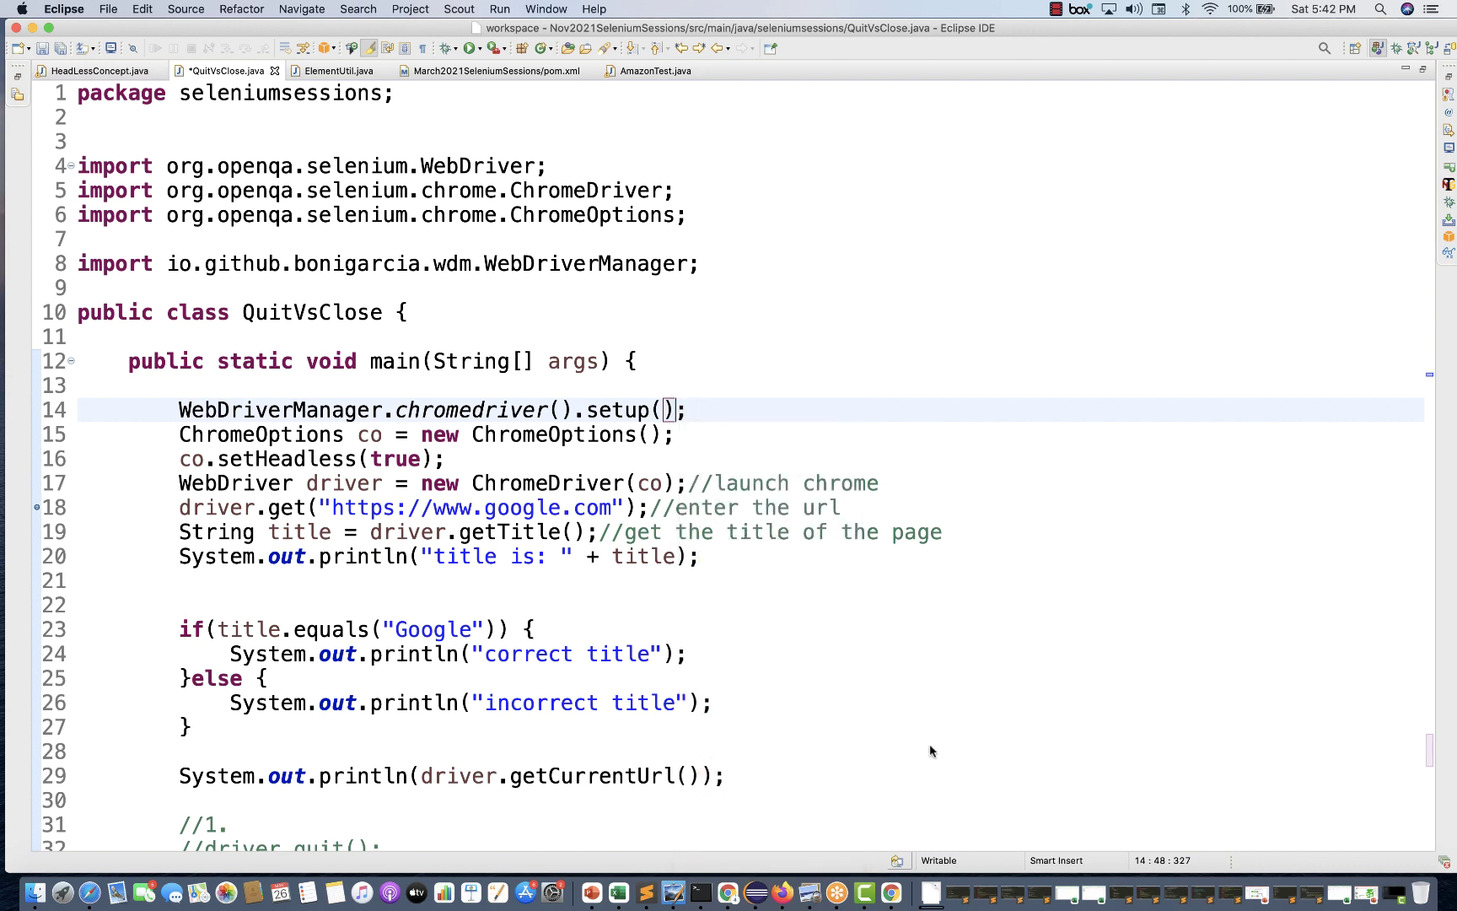
click(798, 520)
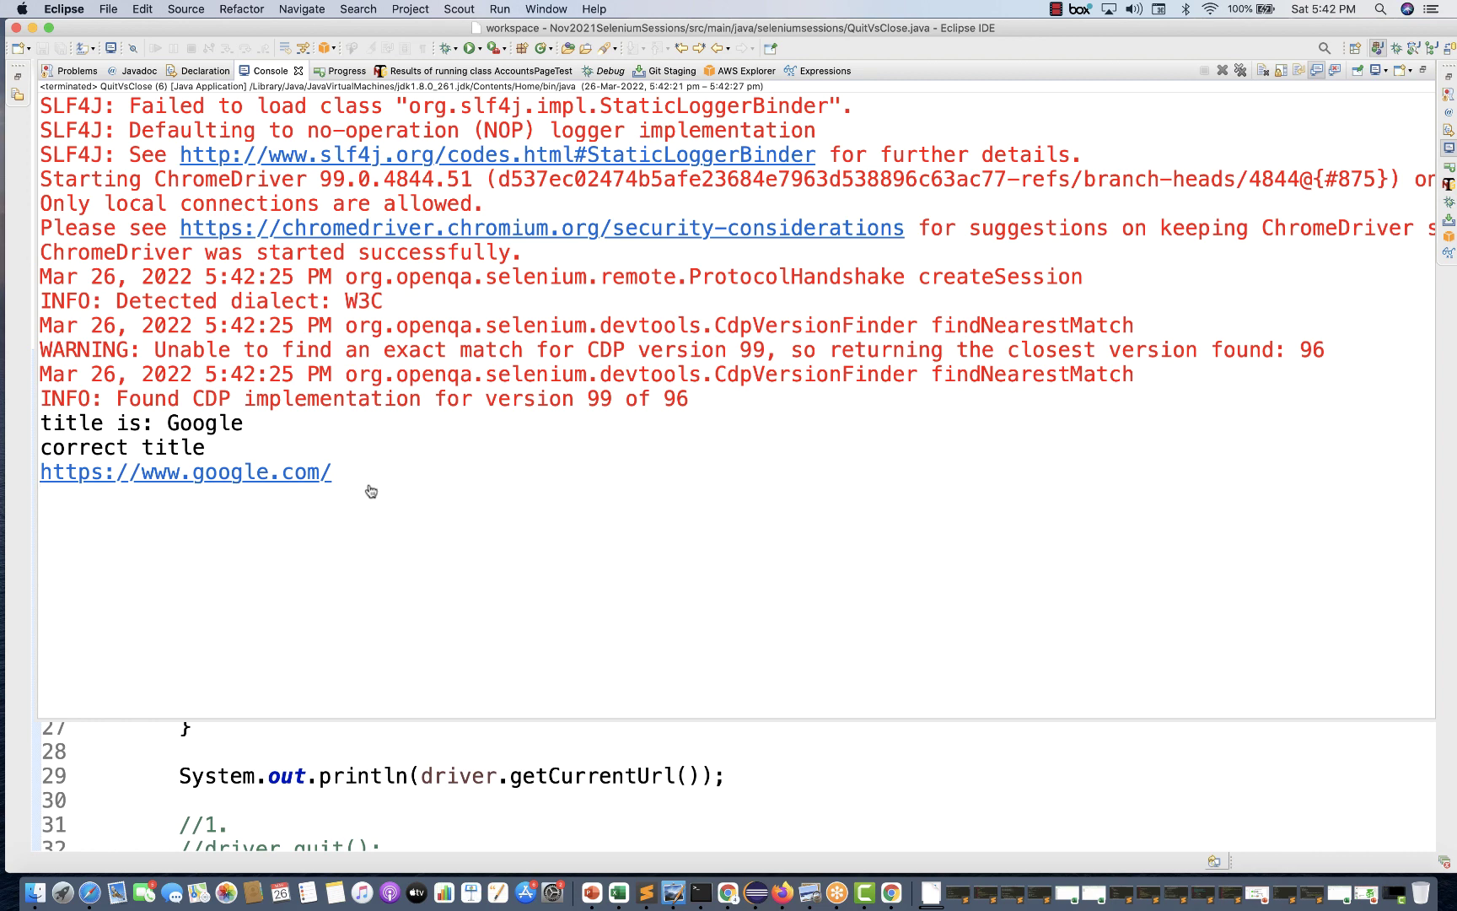
drag(371, 491, 28, 426)
click(532, 816)
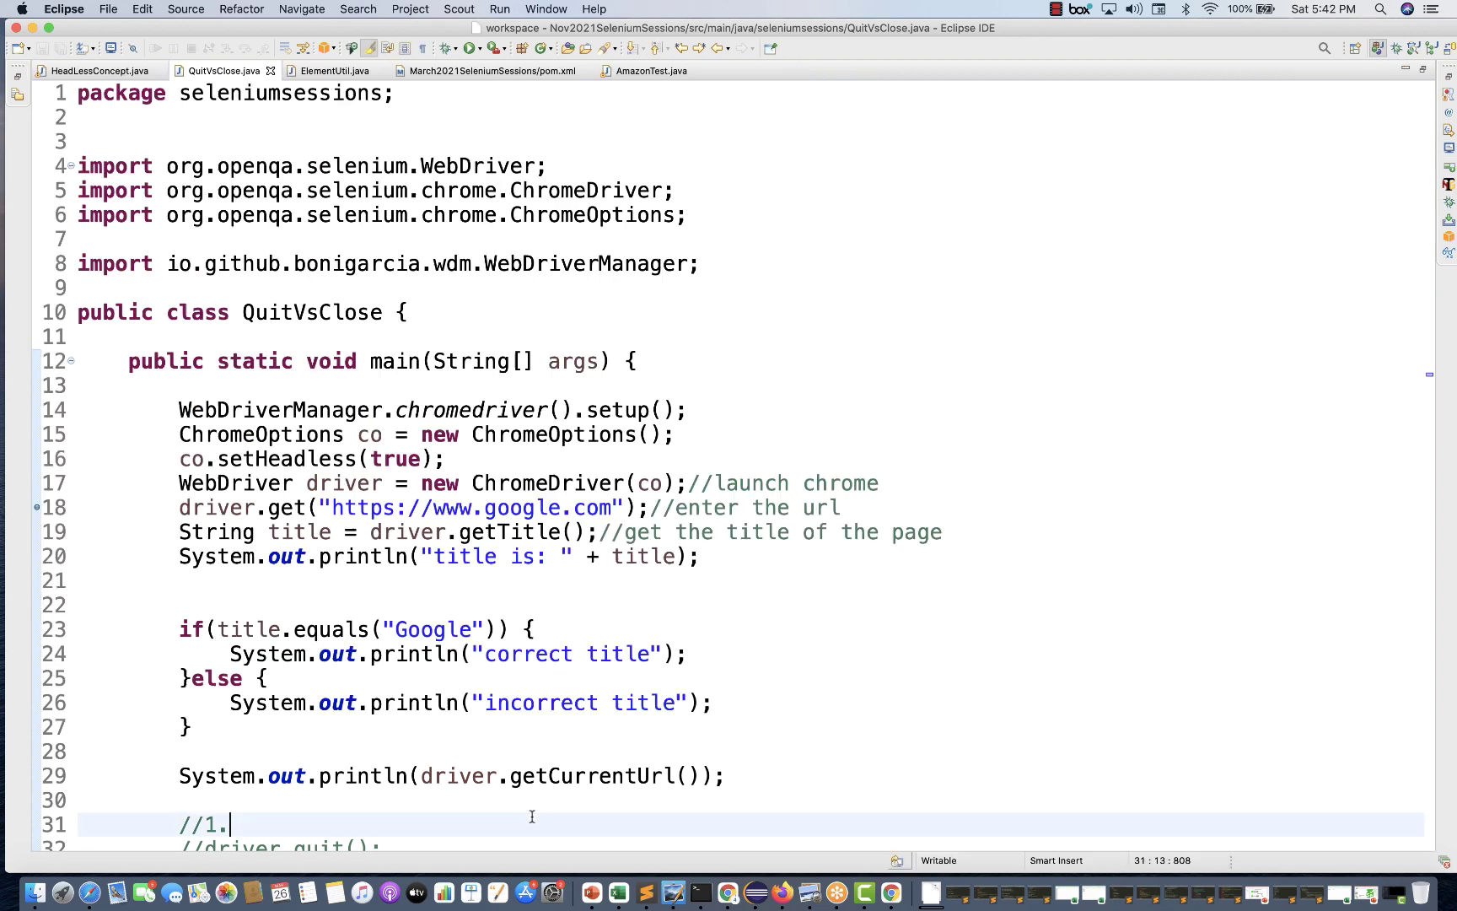
Switch back to the quiz, save question 1's answer and select newWindow with WindowType.WINDOW and WindowType.TAB for question 2
key(ctrl+Right)
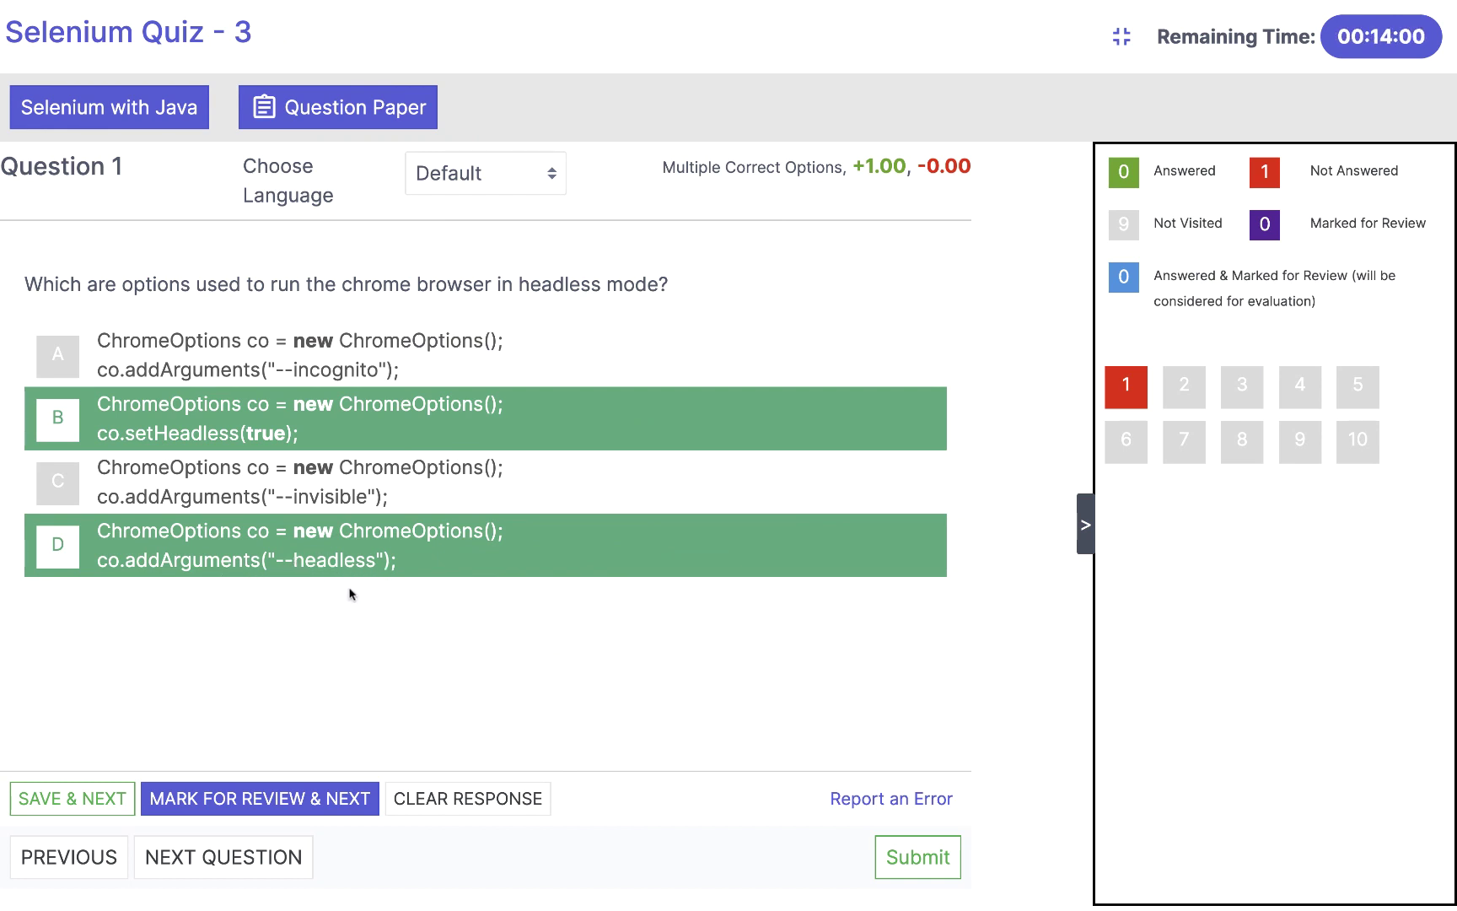
click(105, 801)
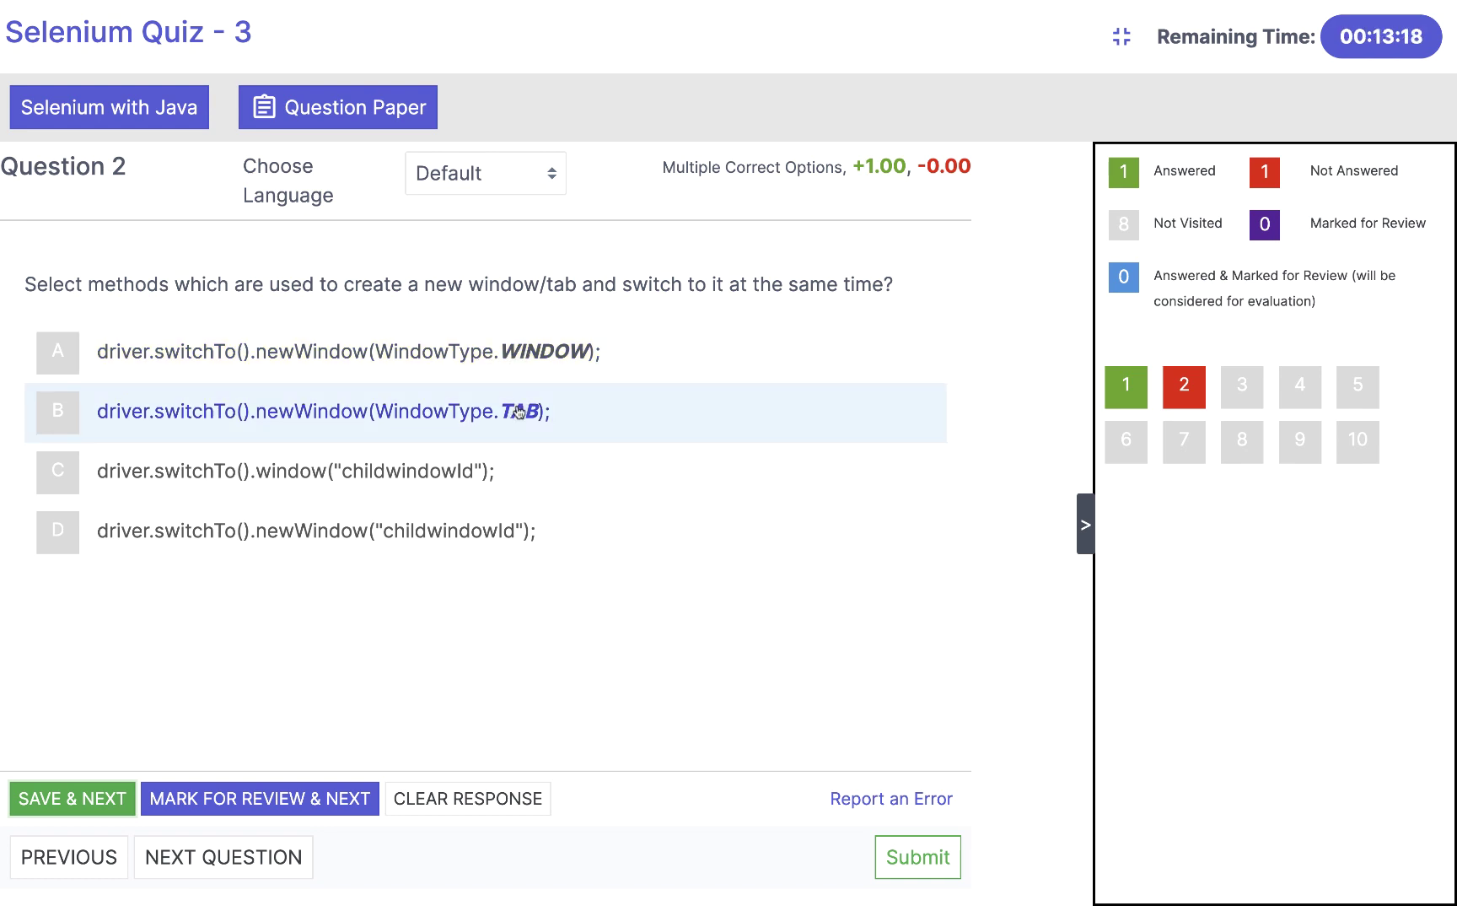
click(61, 354)
click(62, 410)
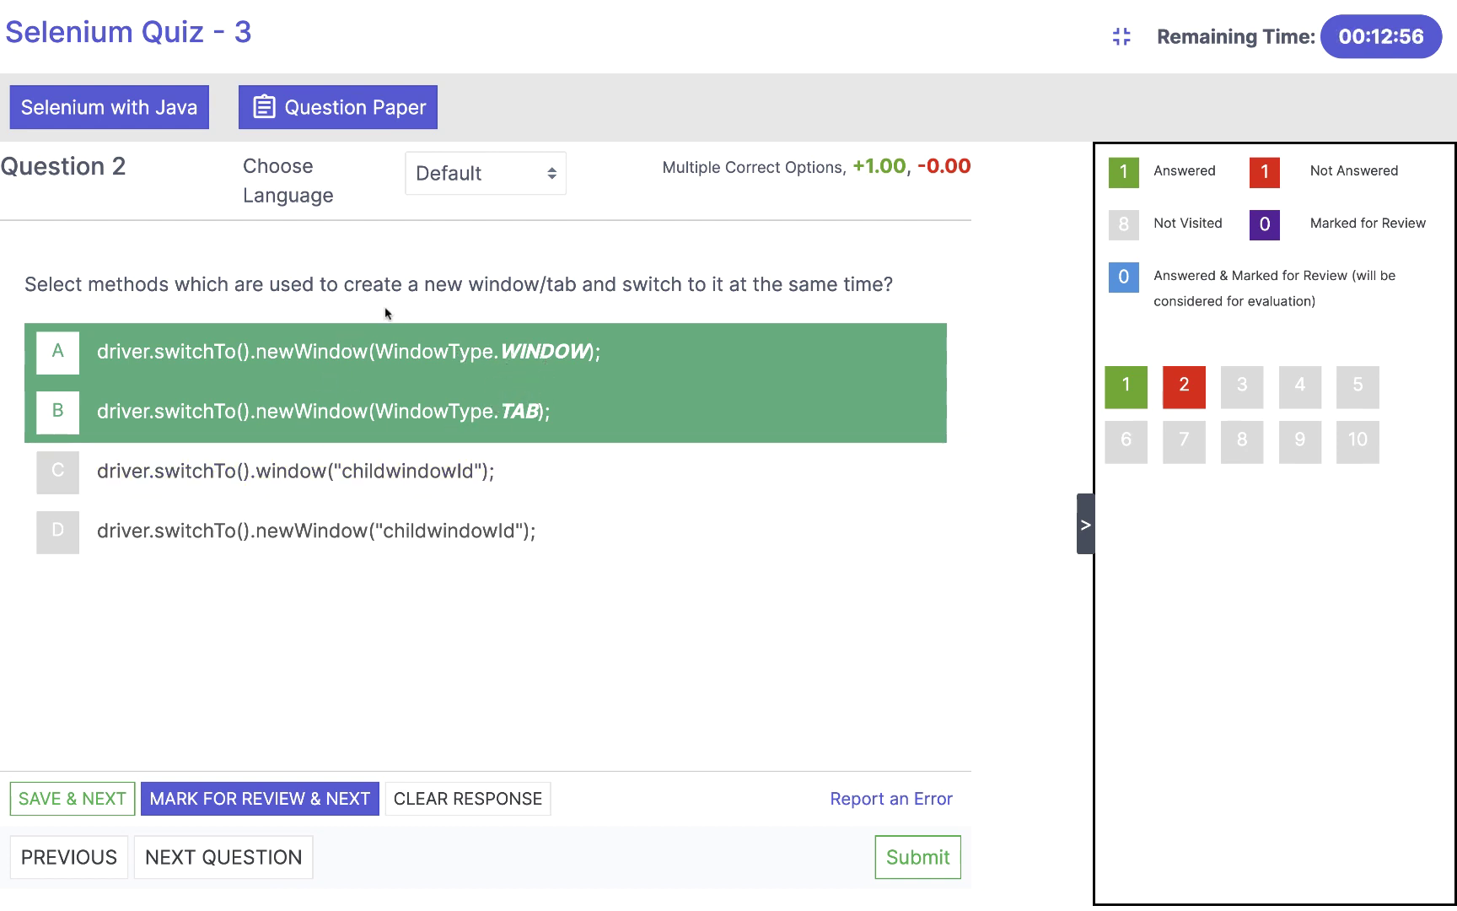
Save question 2's answer and select String as the return type for question 3
click(85, 799)
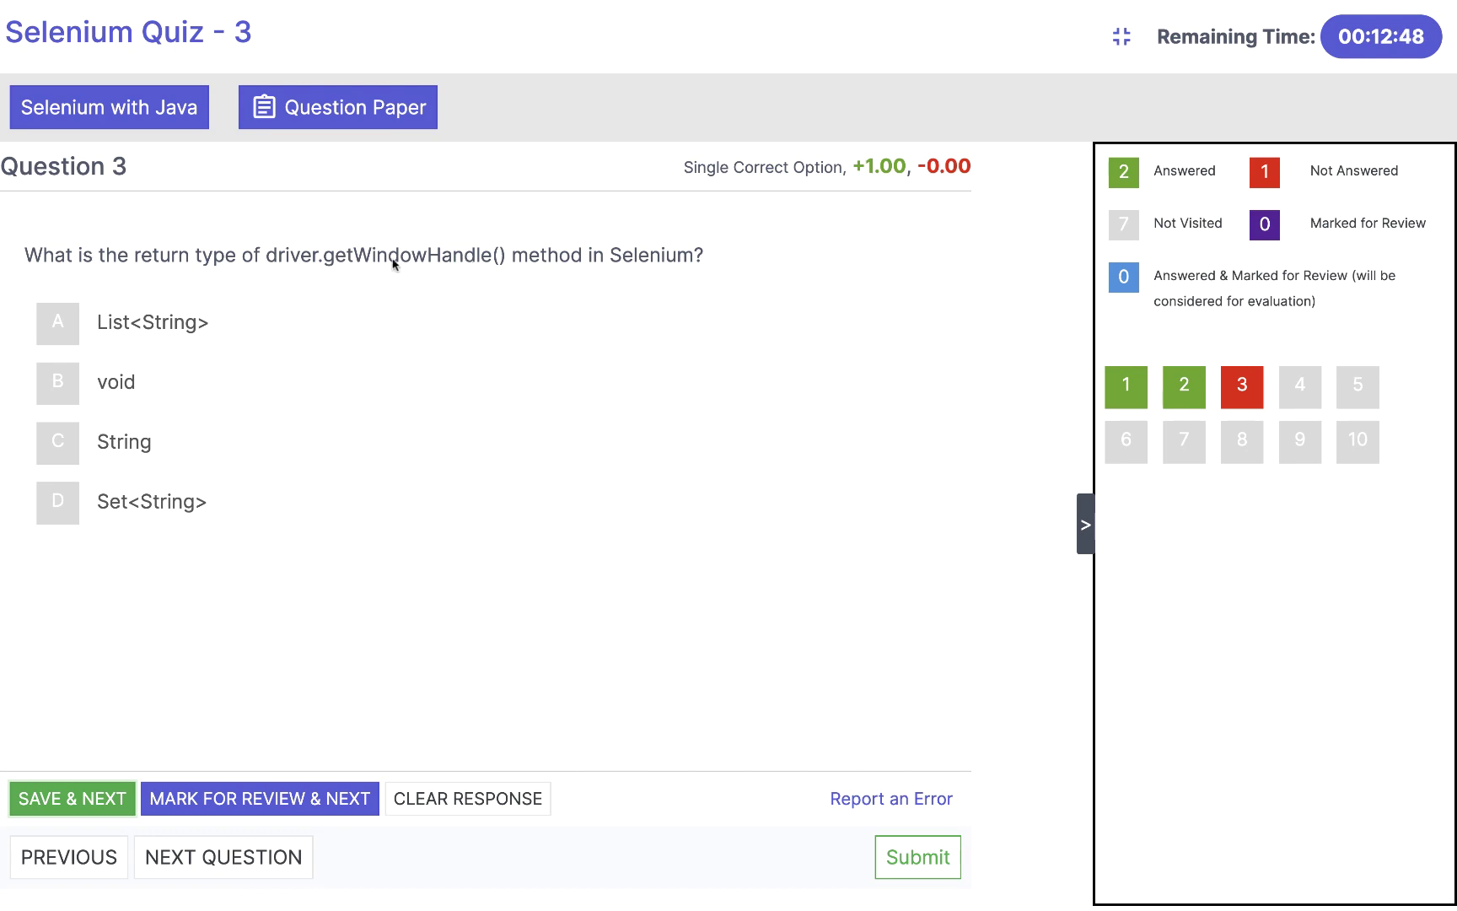
click(62, 441)
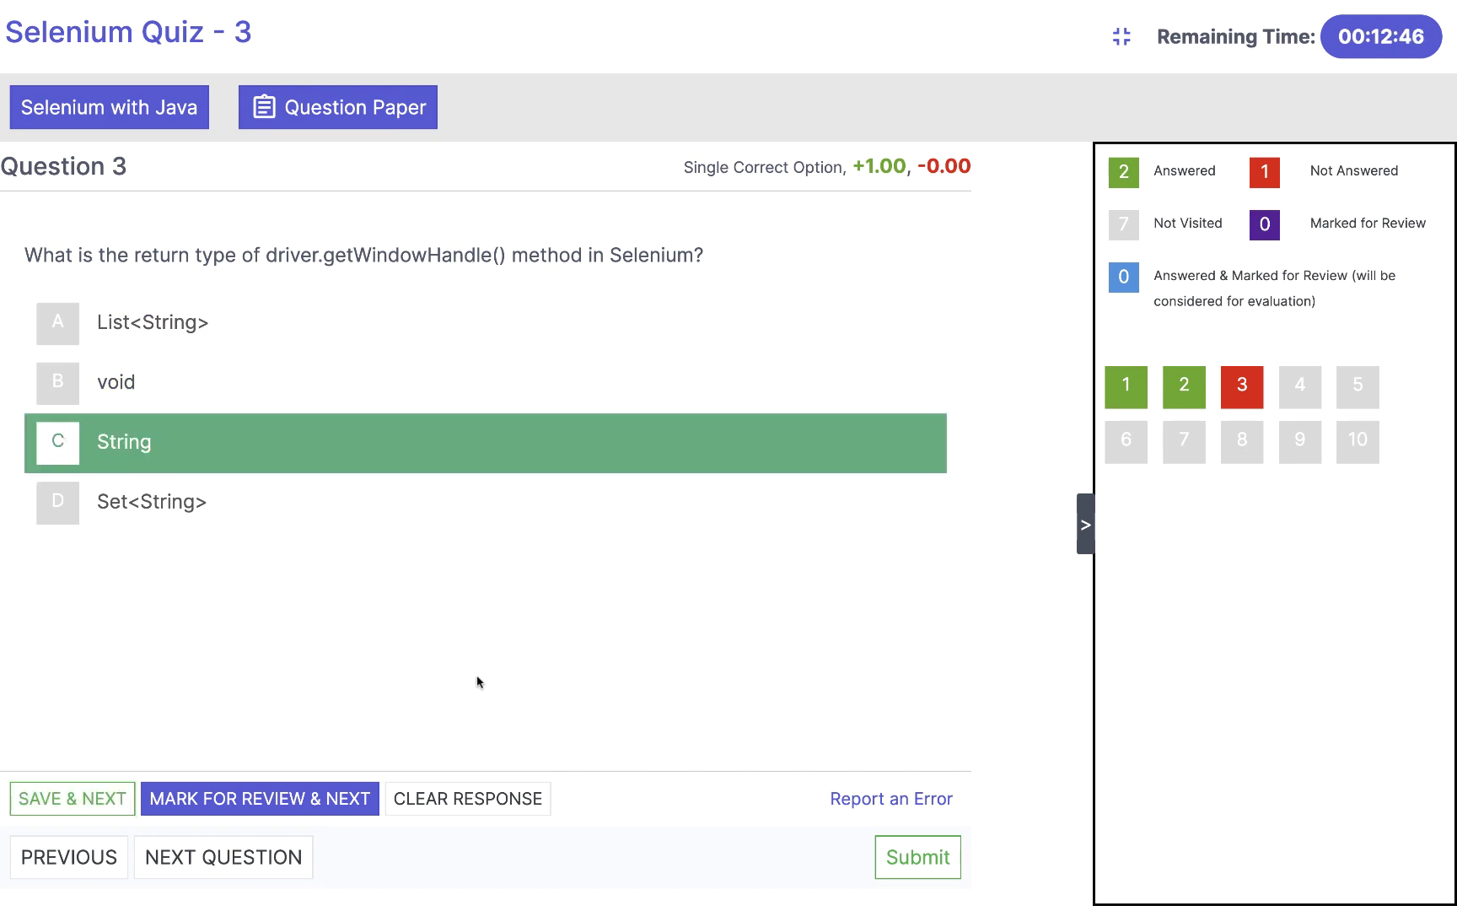
Switch to Eclipse and start a driver.getwi line below the title printout to check getWindowHandle()'s return type in the code suggestions
key(ctrl+Left)
key(super+minus)
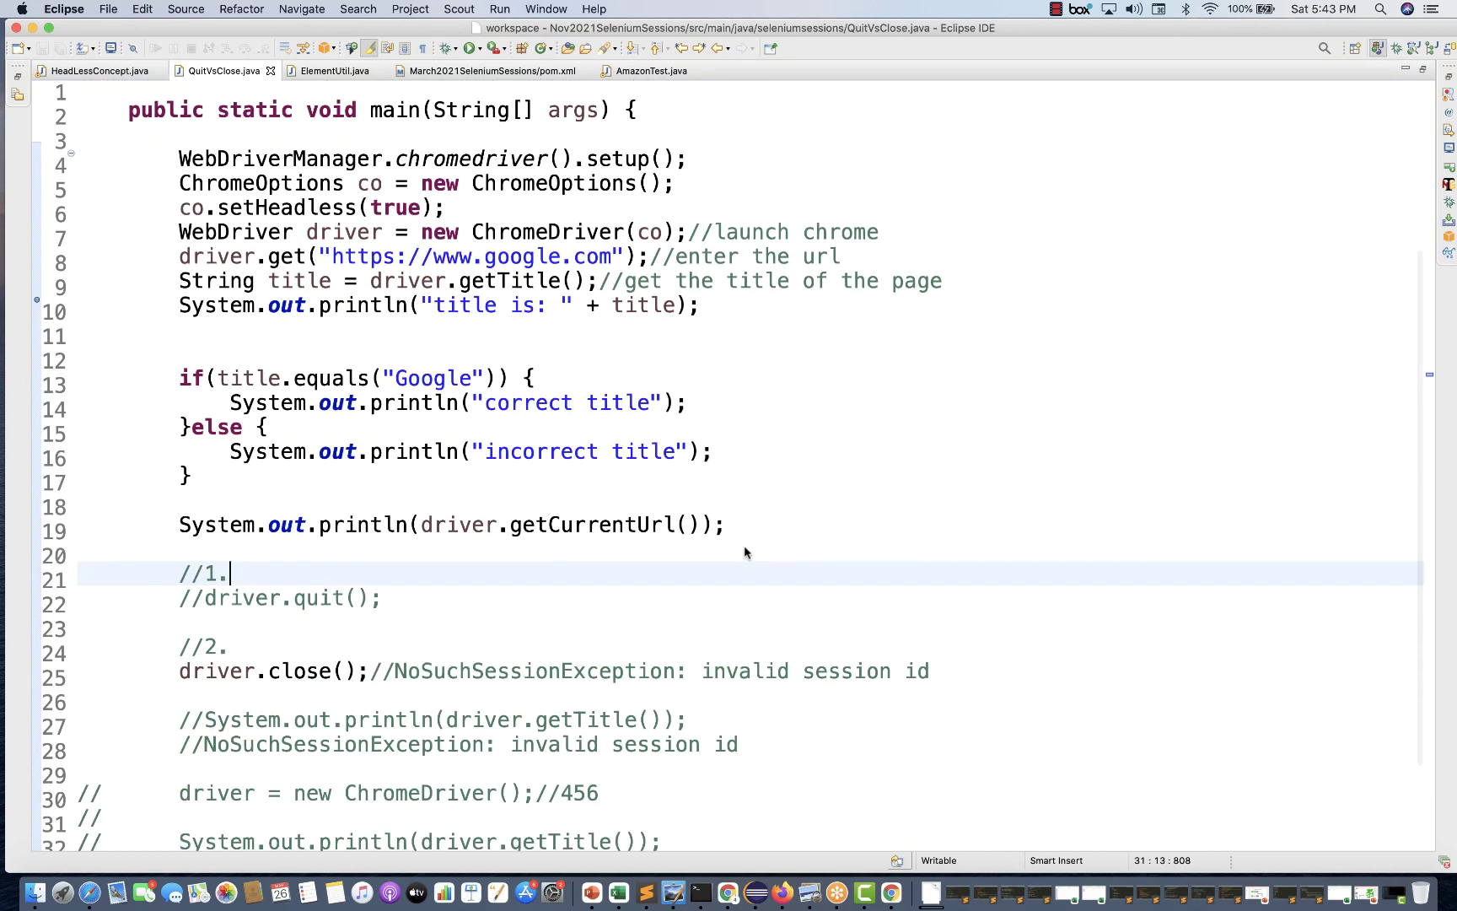
click(628, 353)
key(Return)
key(Return)
key(Up)
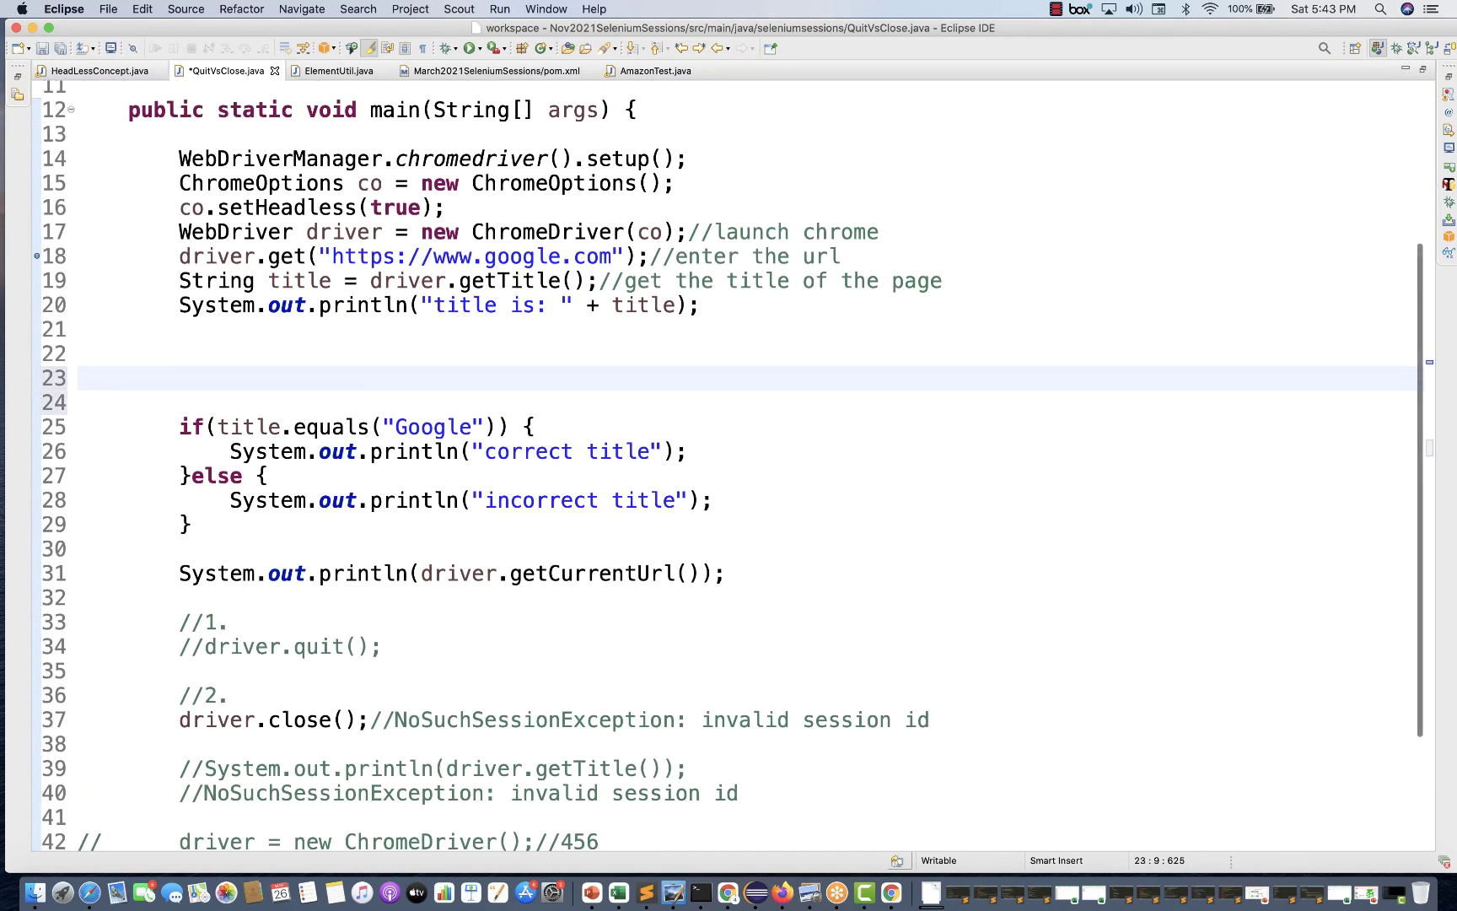
key(Up)
text(driver.ge)
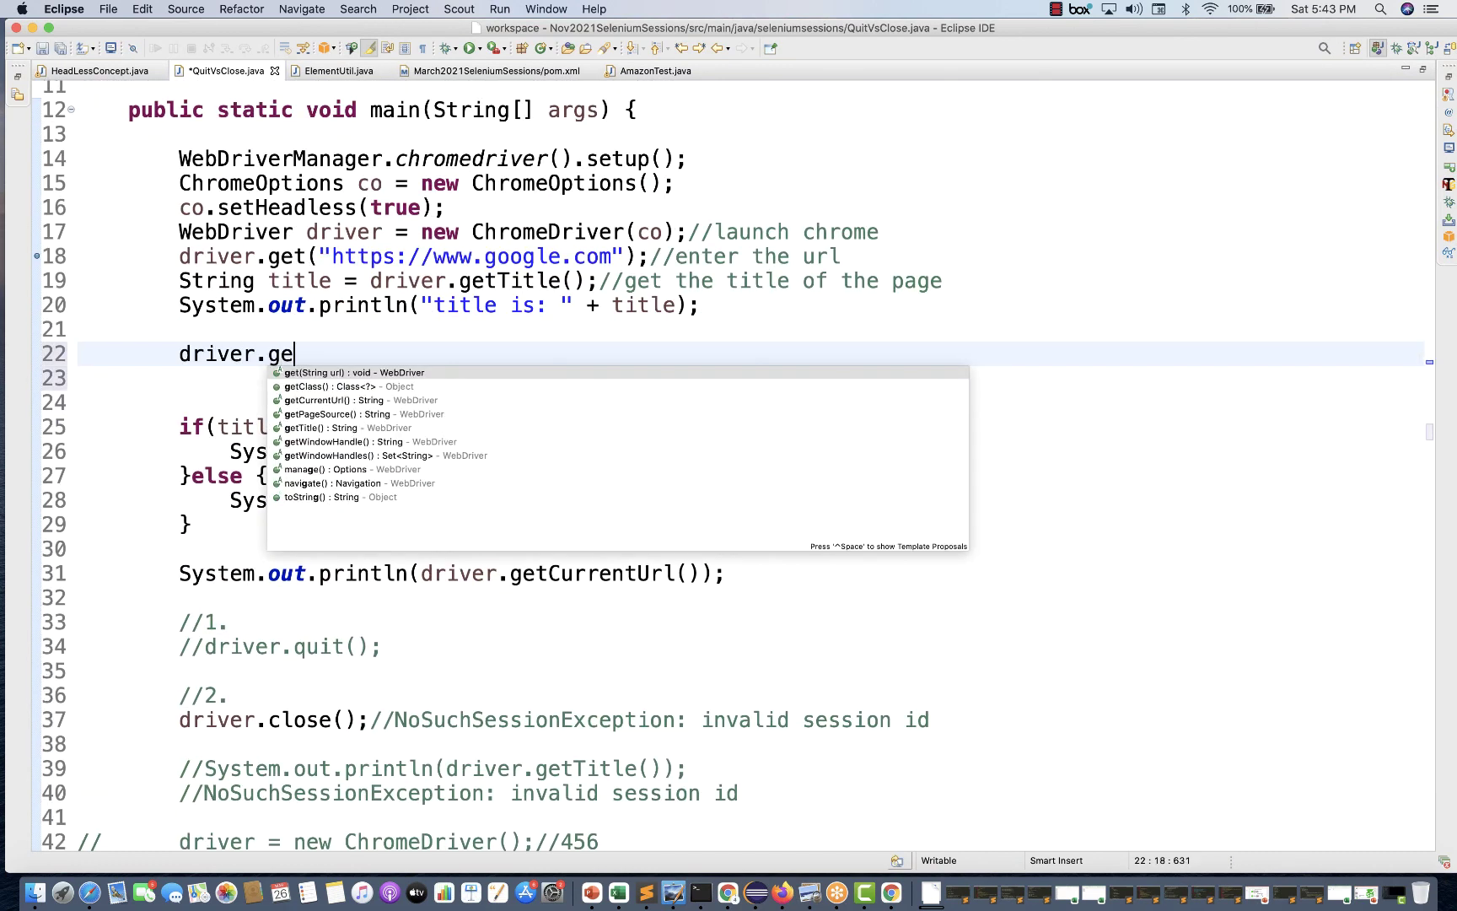
text(twi)
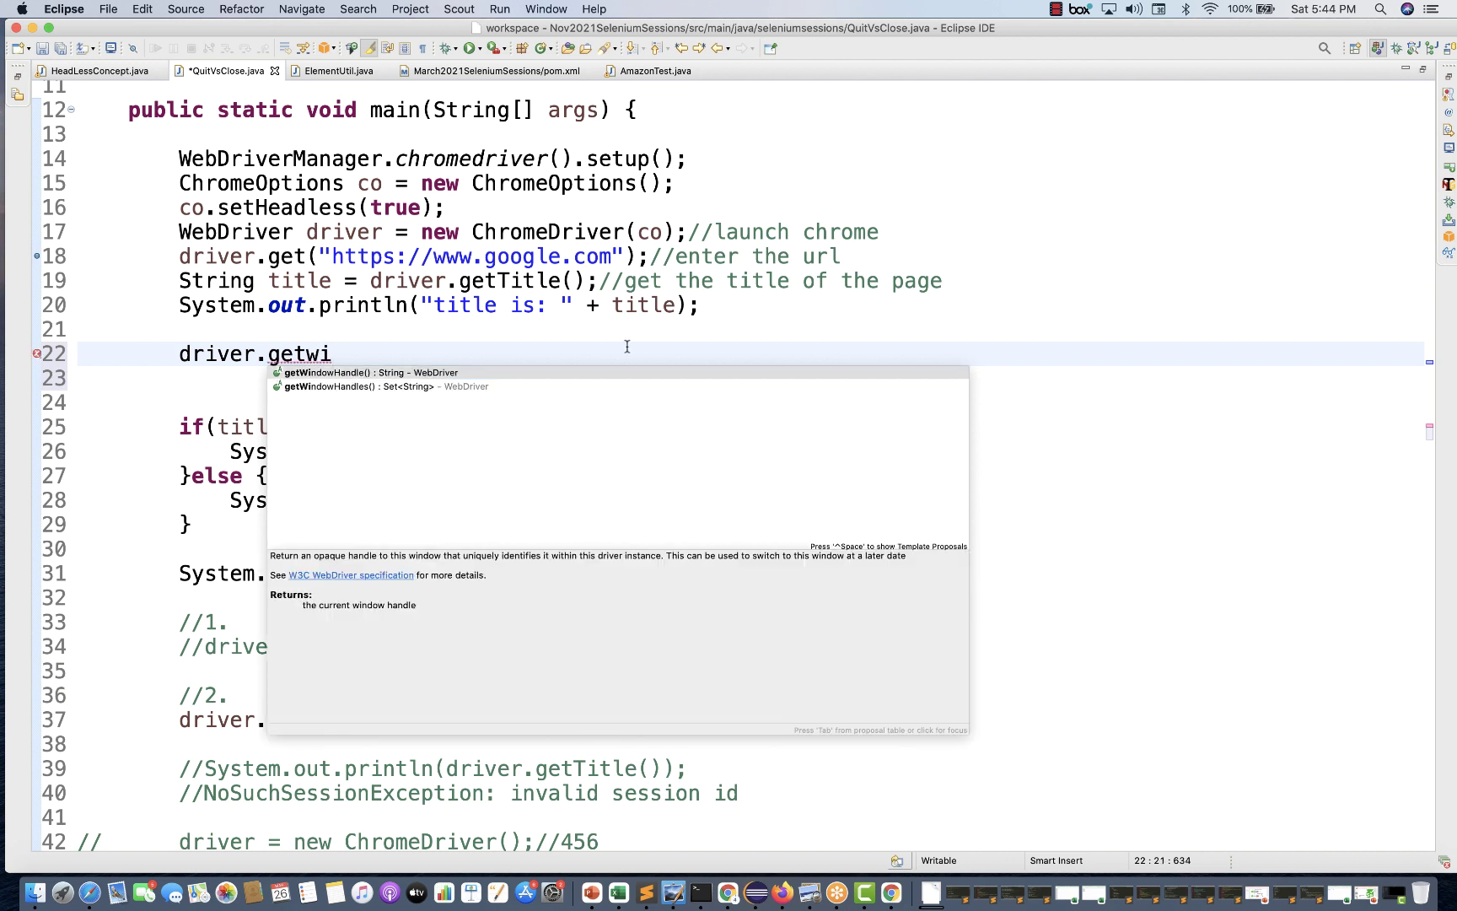
click(388, 374)
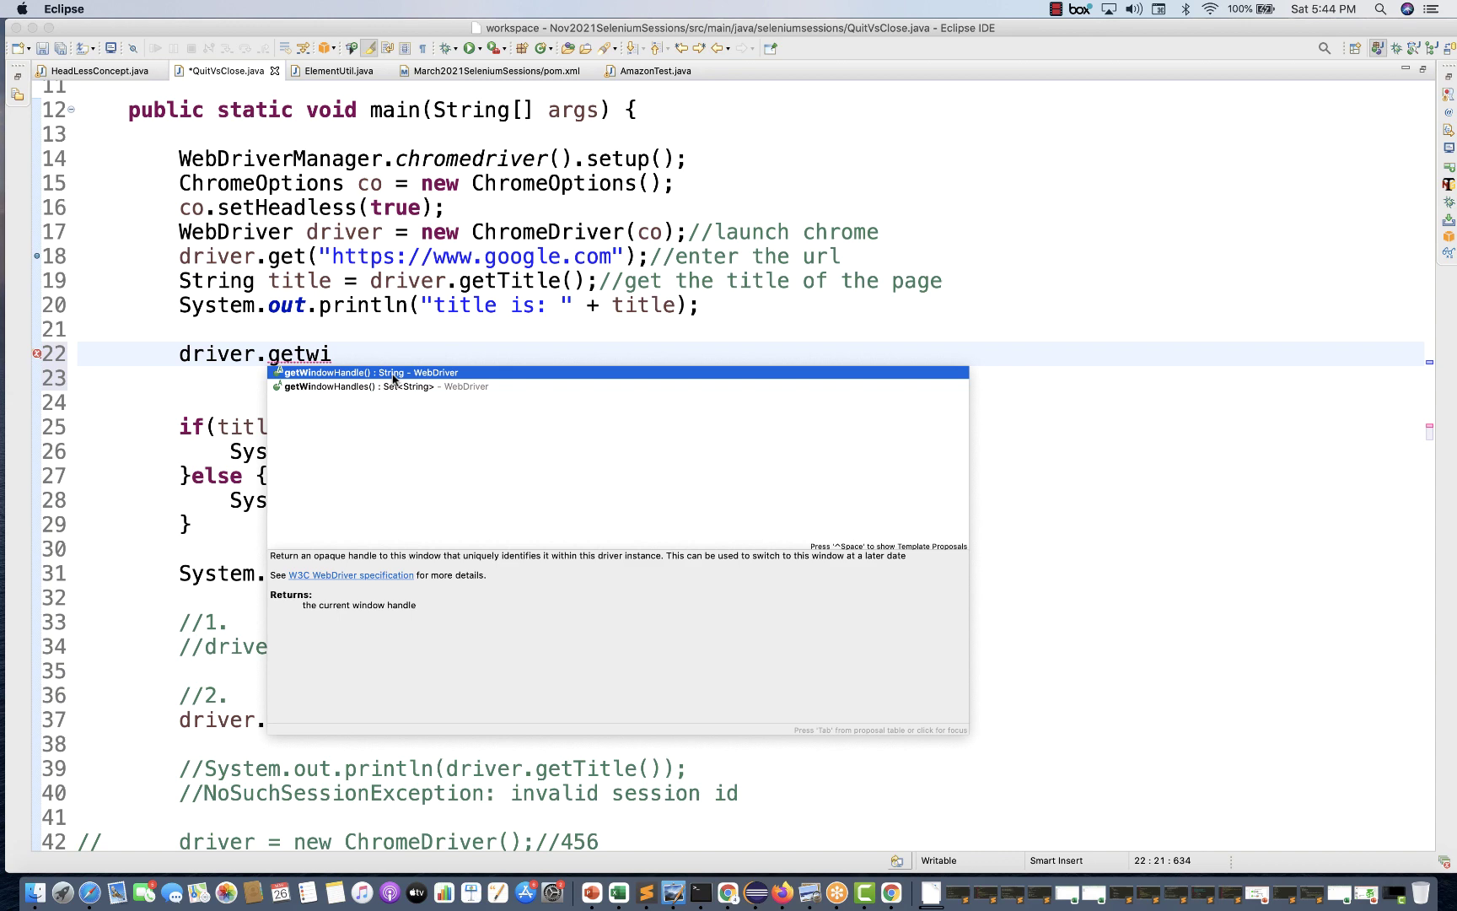
Switch back to the quiz, save question 3's answer and select the NoSuchSessionException option for question 4
key(ctrl+Right)
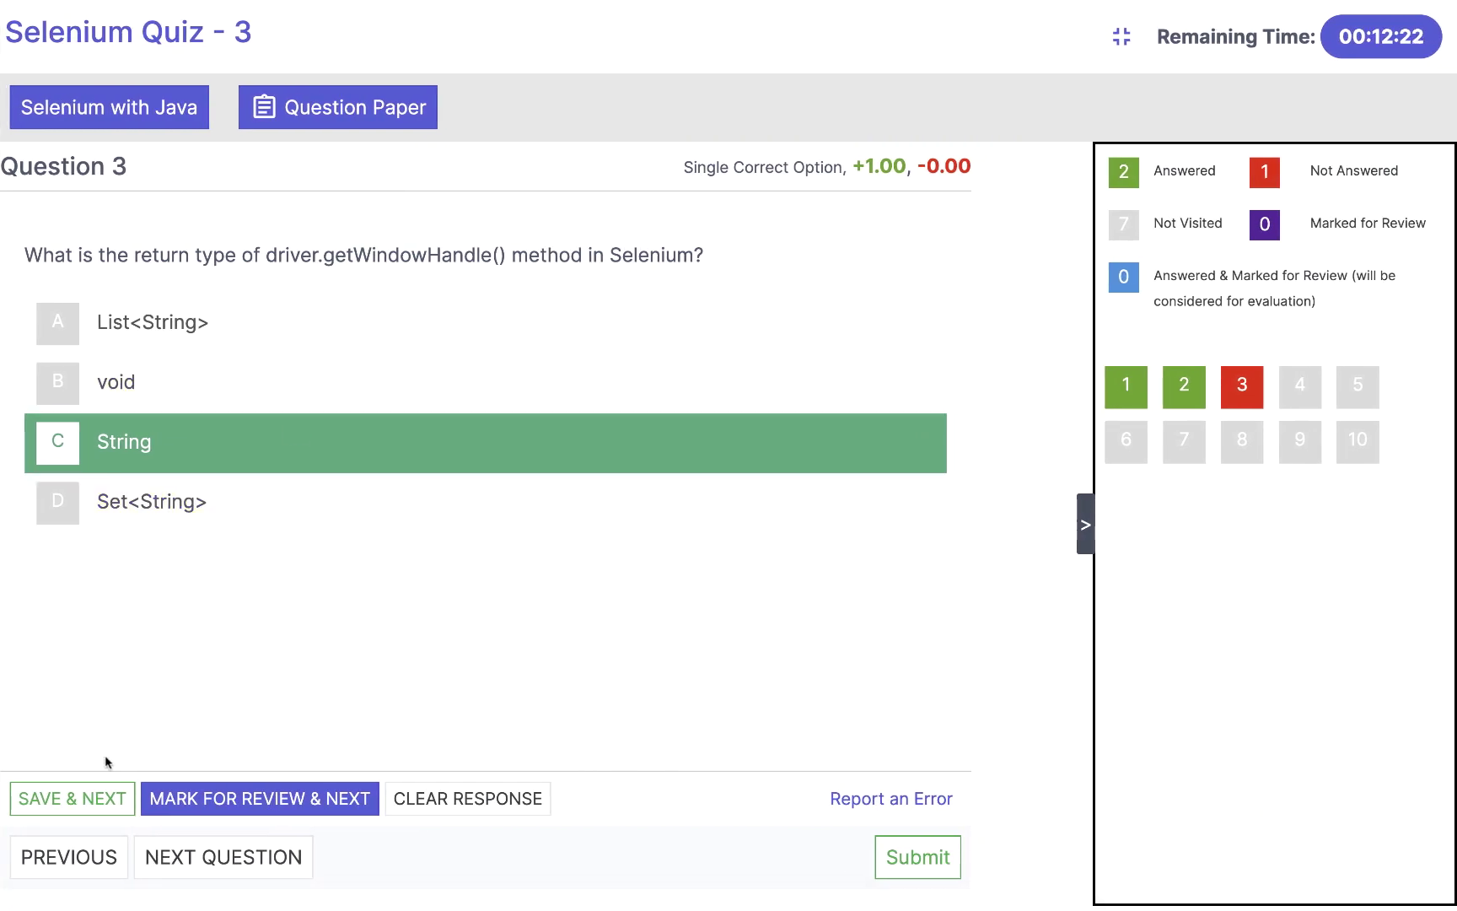
click(86, 810)
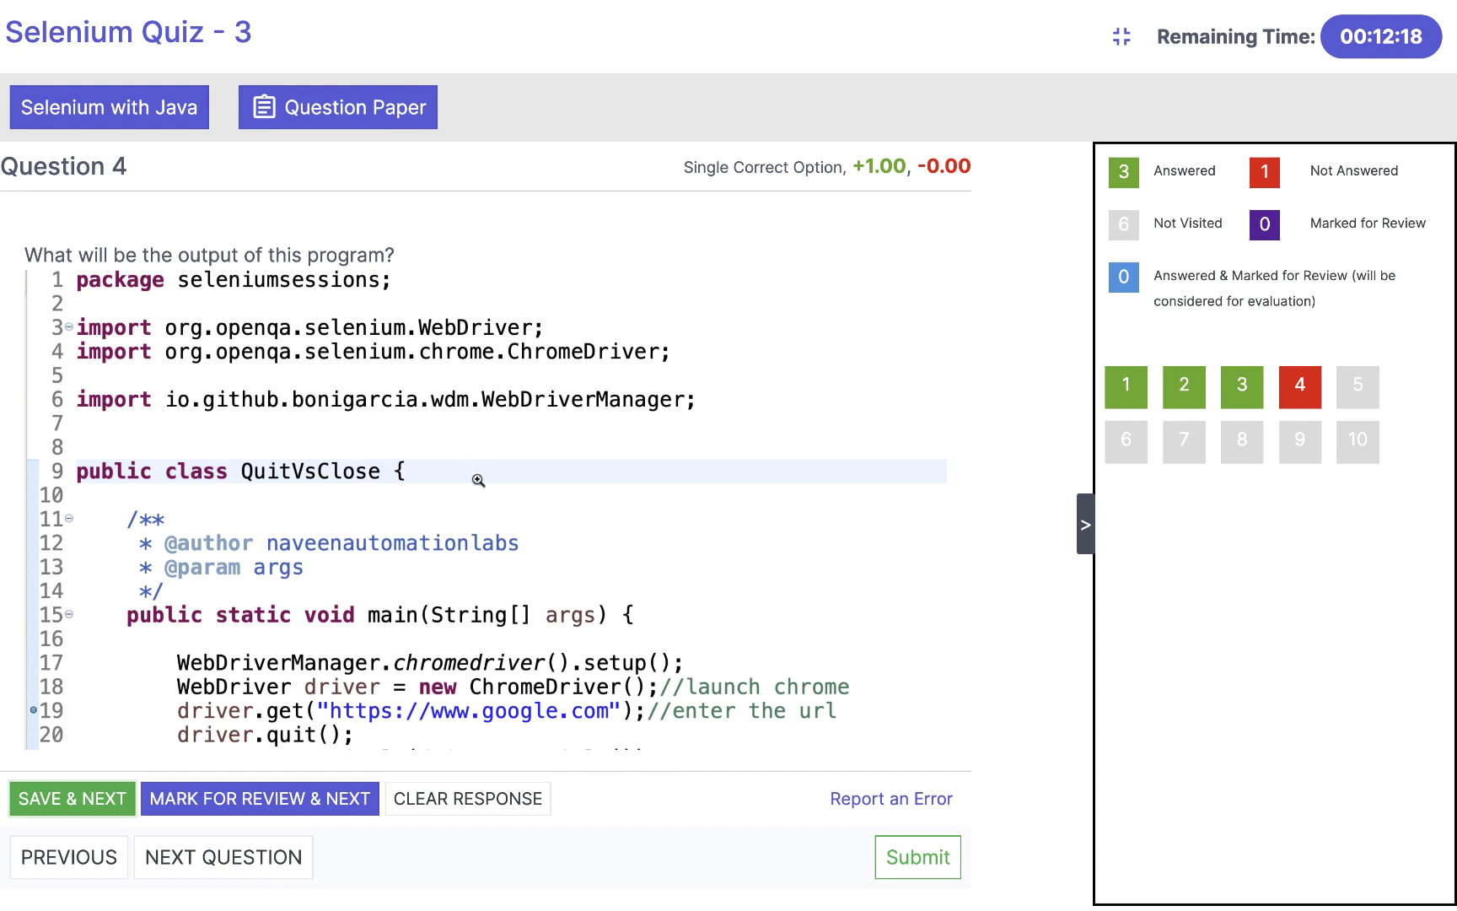
scroll(479, 480, down, 5)
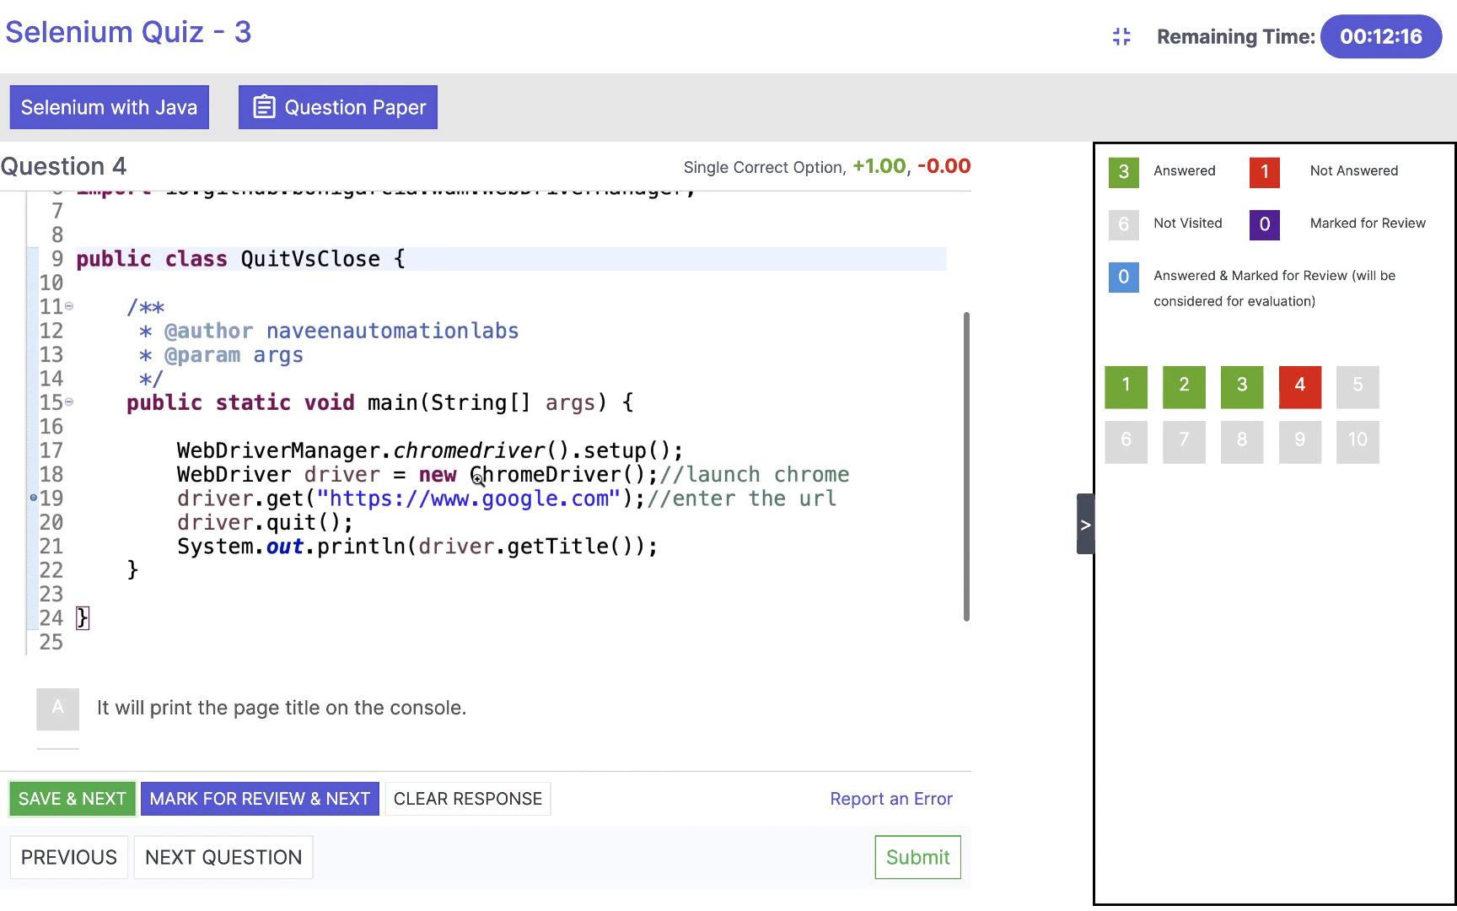
scroll(478, 480, down, 3)
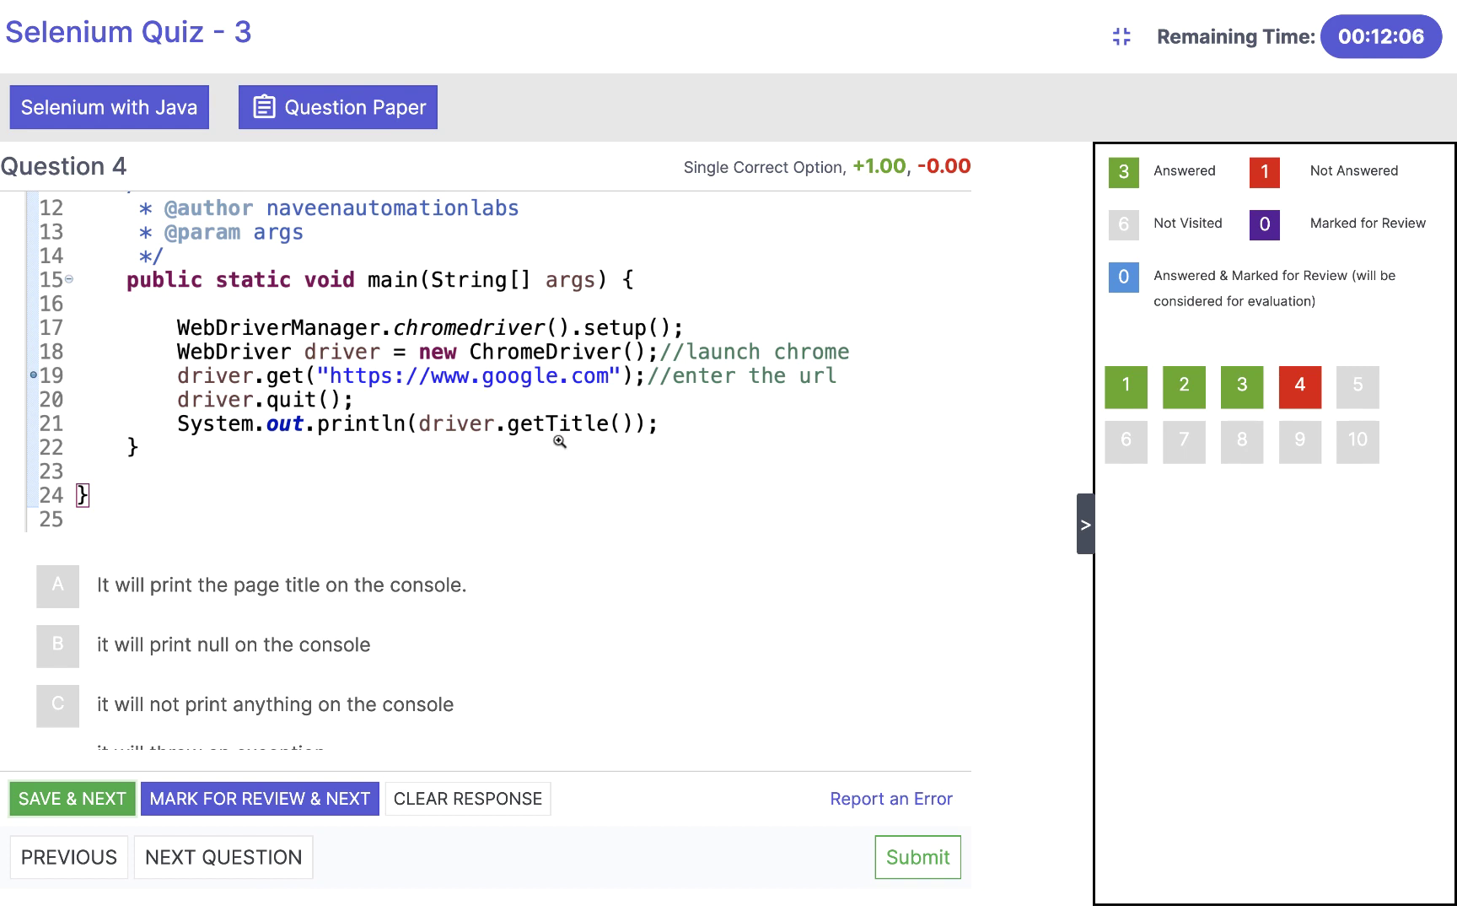
scroll(609, 436, down, 3)
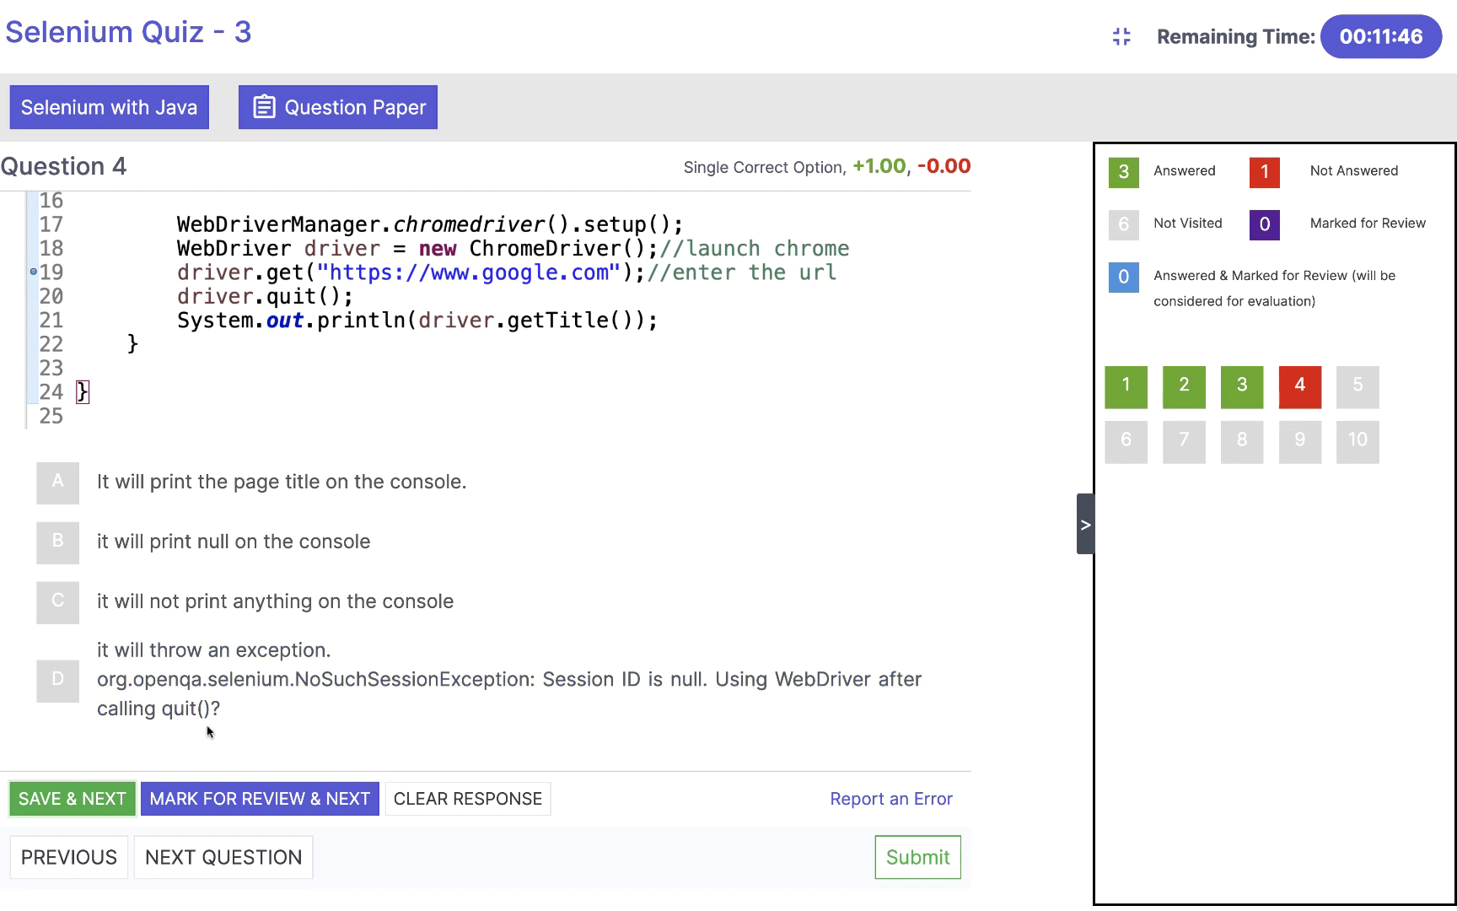
click(65, 688)
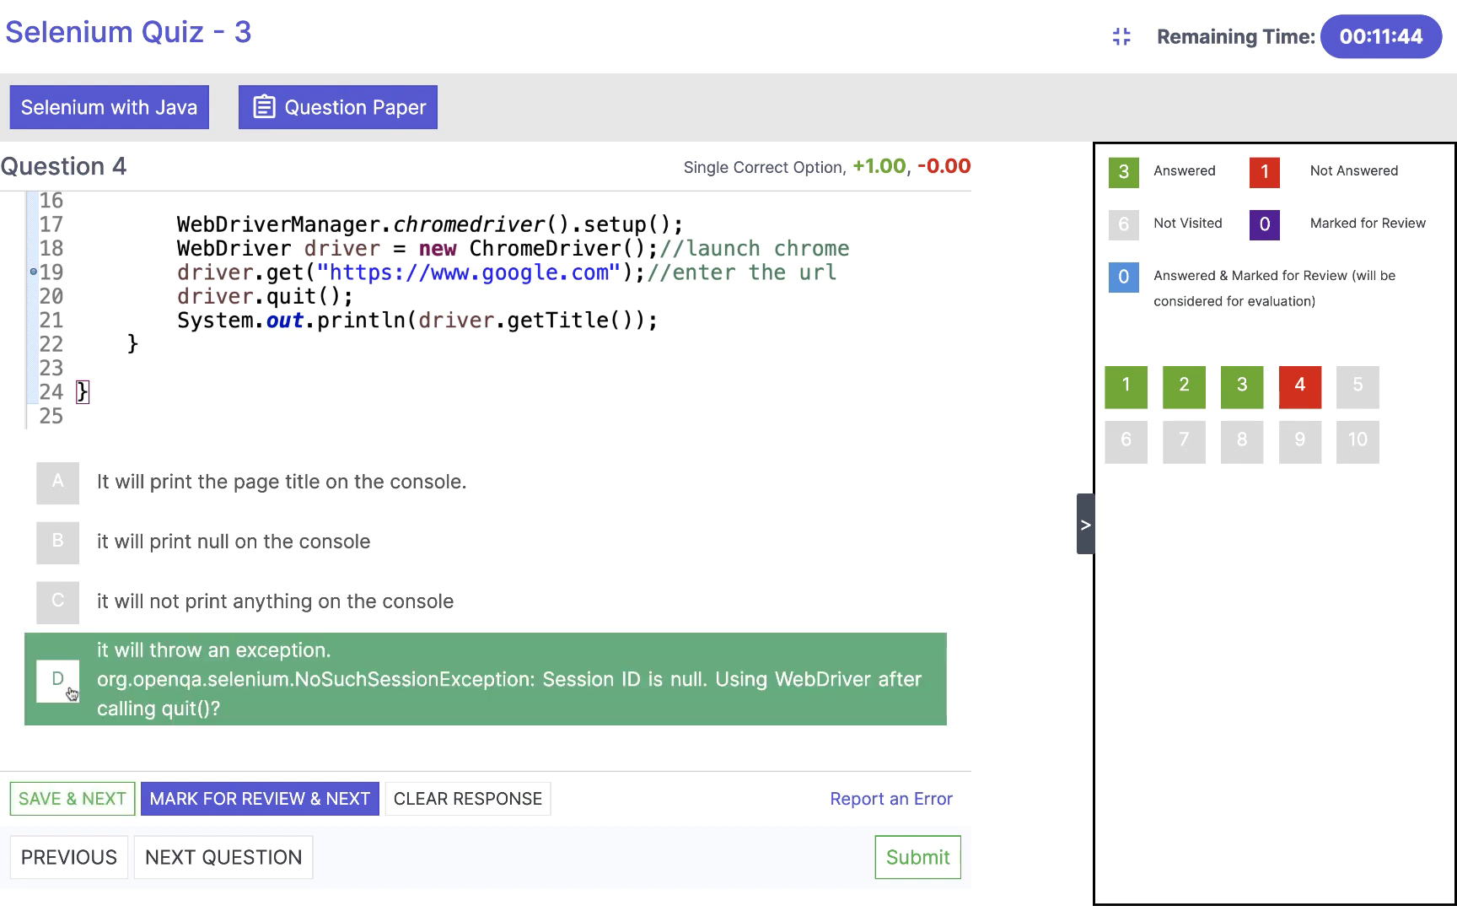
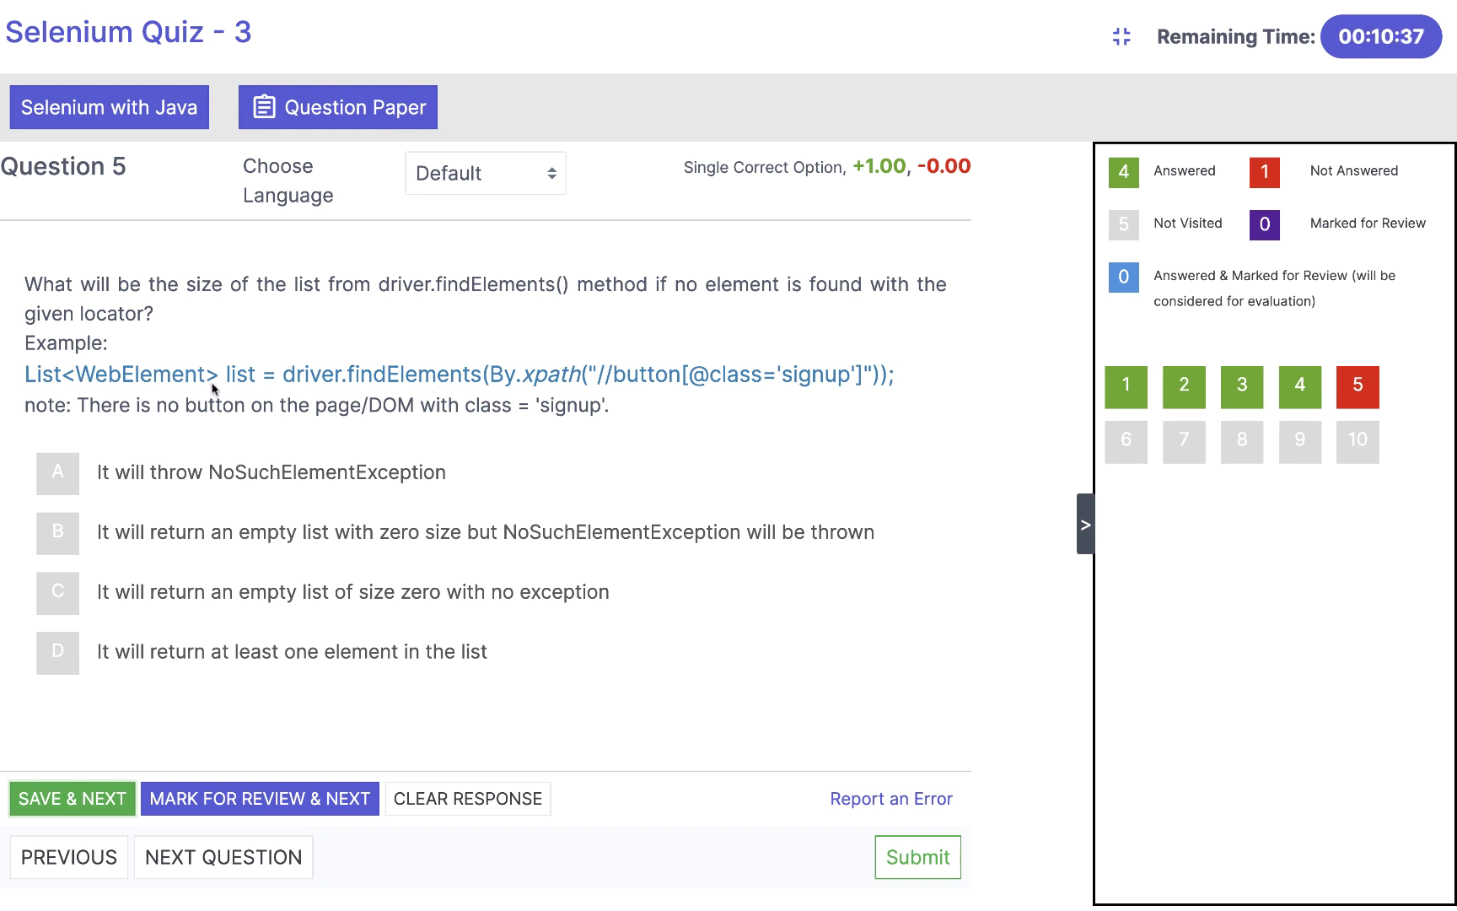
Switch to Eclipse and turn the unfinished driver line below the title printout into a driver.findElements() call
key(ctrl+Left)
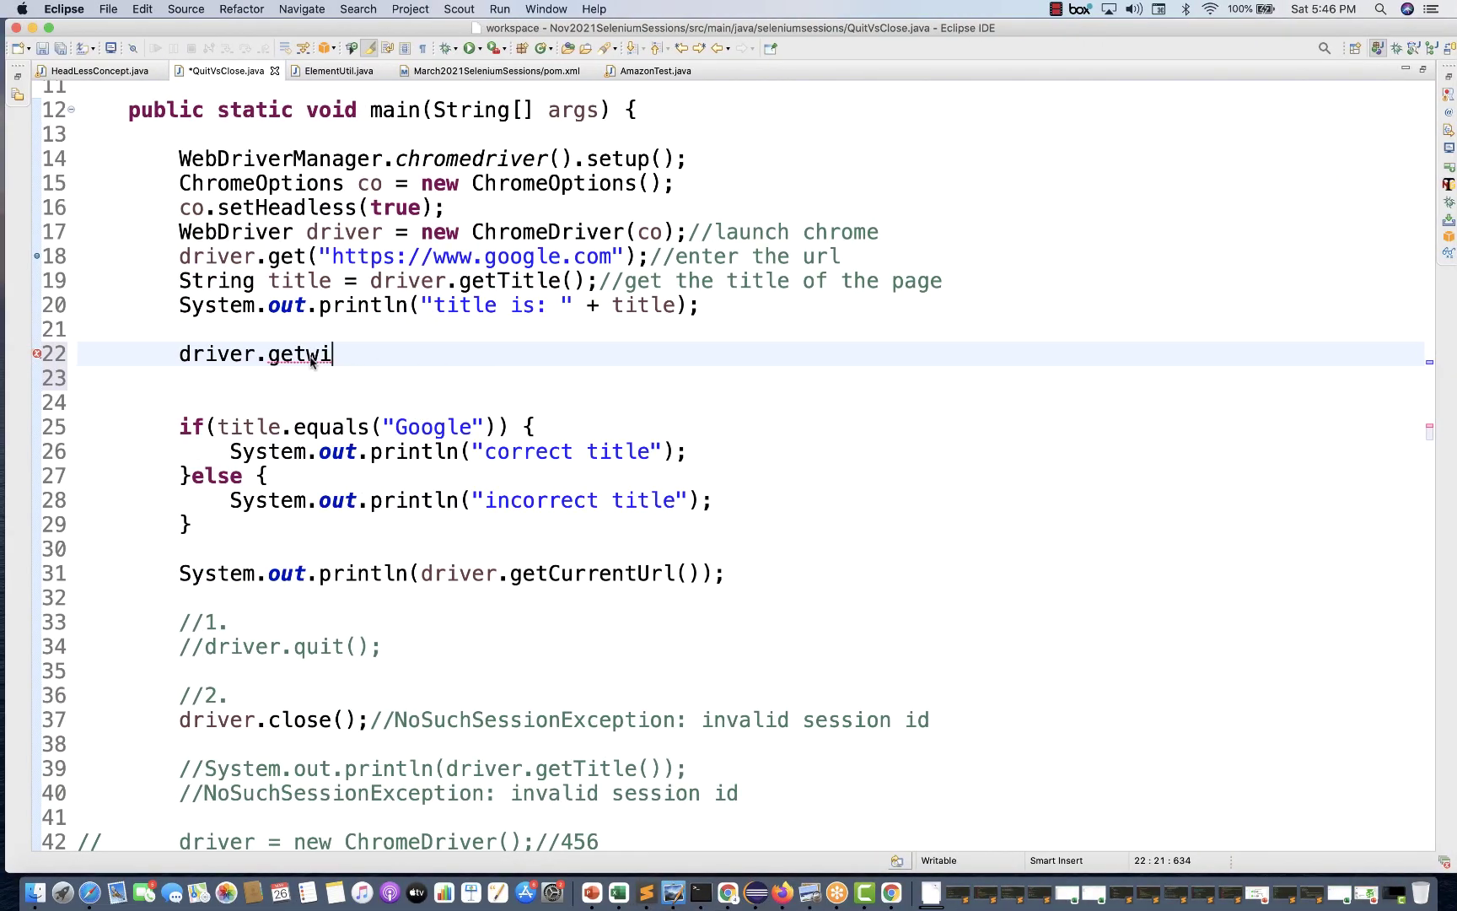
double_click(312, 354)
text(findel)
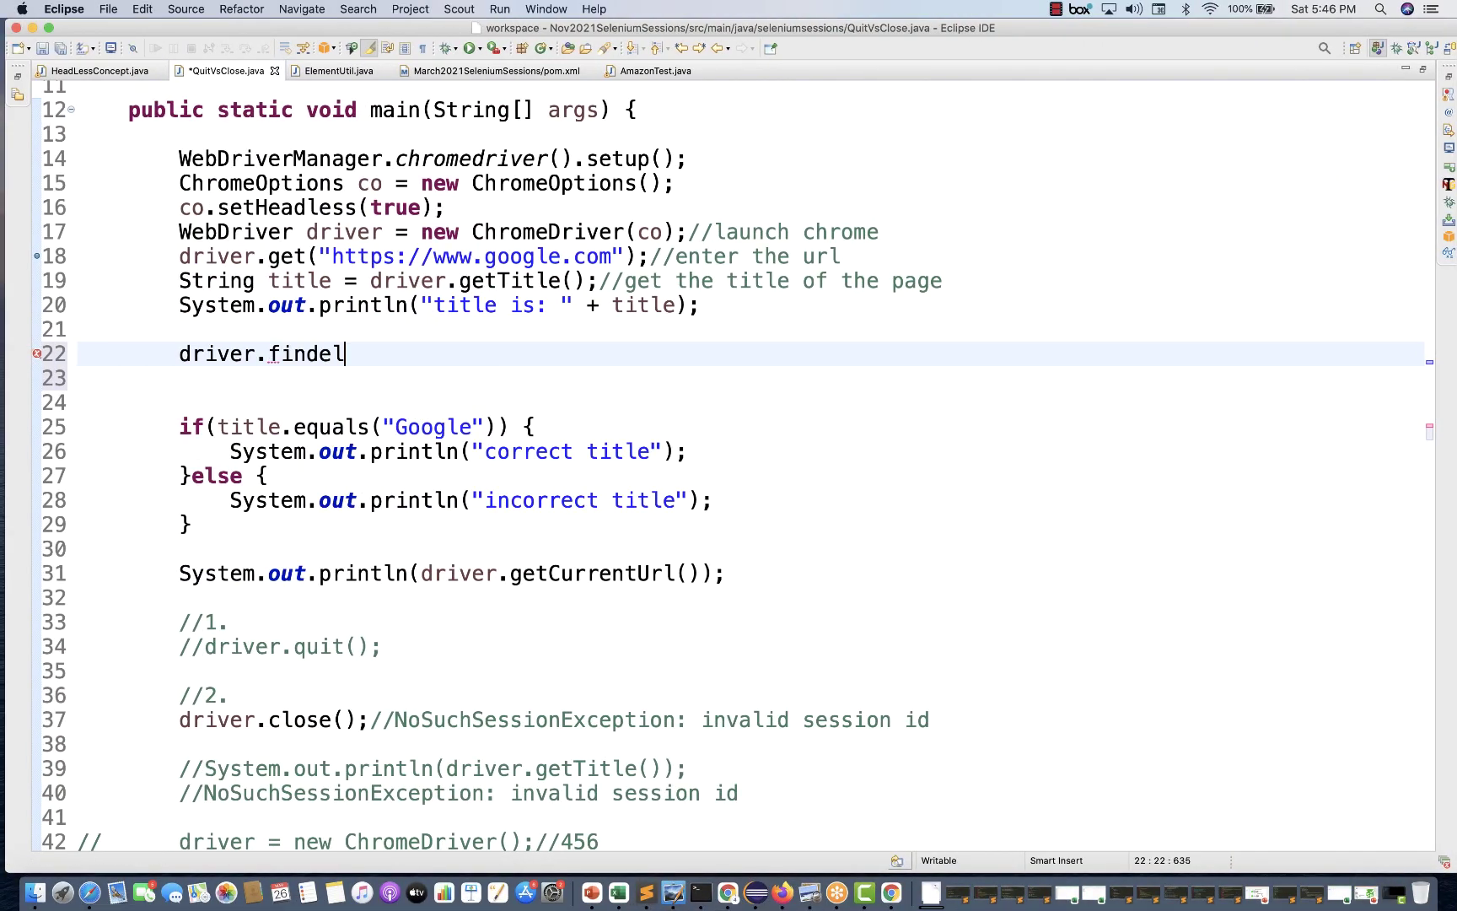
text(ements)
key(BackSpace)
key(ctrl+space)
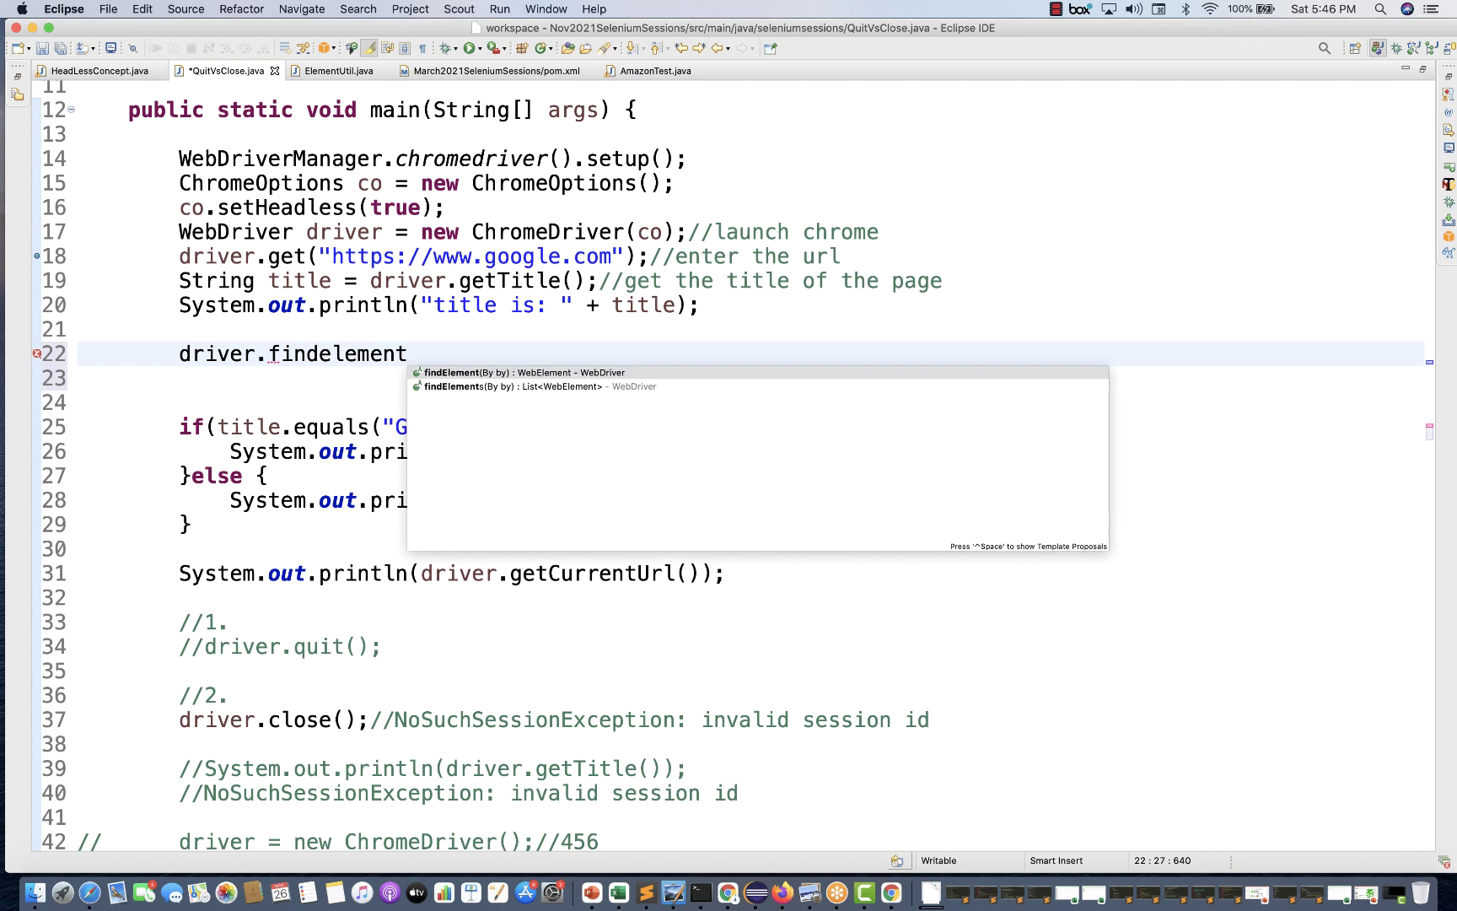
key(Return)
key(Escape)
key(Left)
text(s)
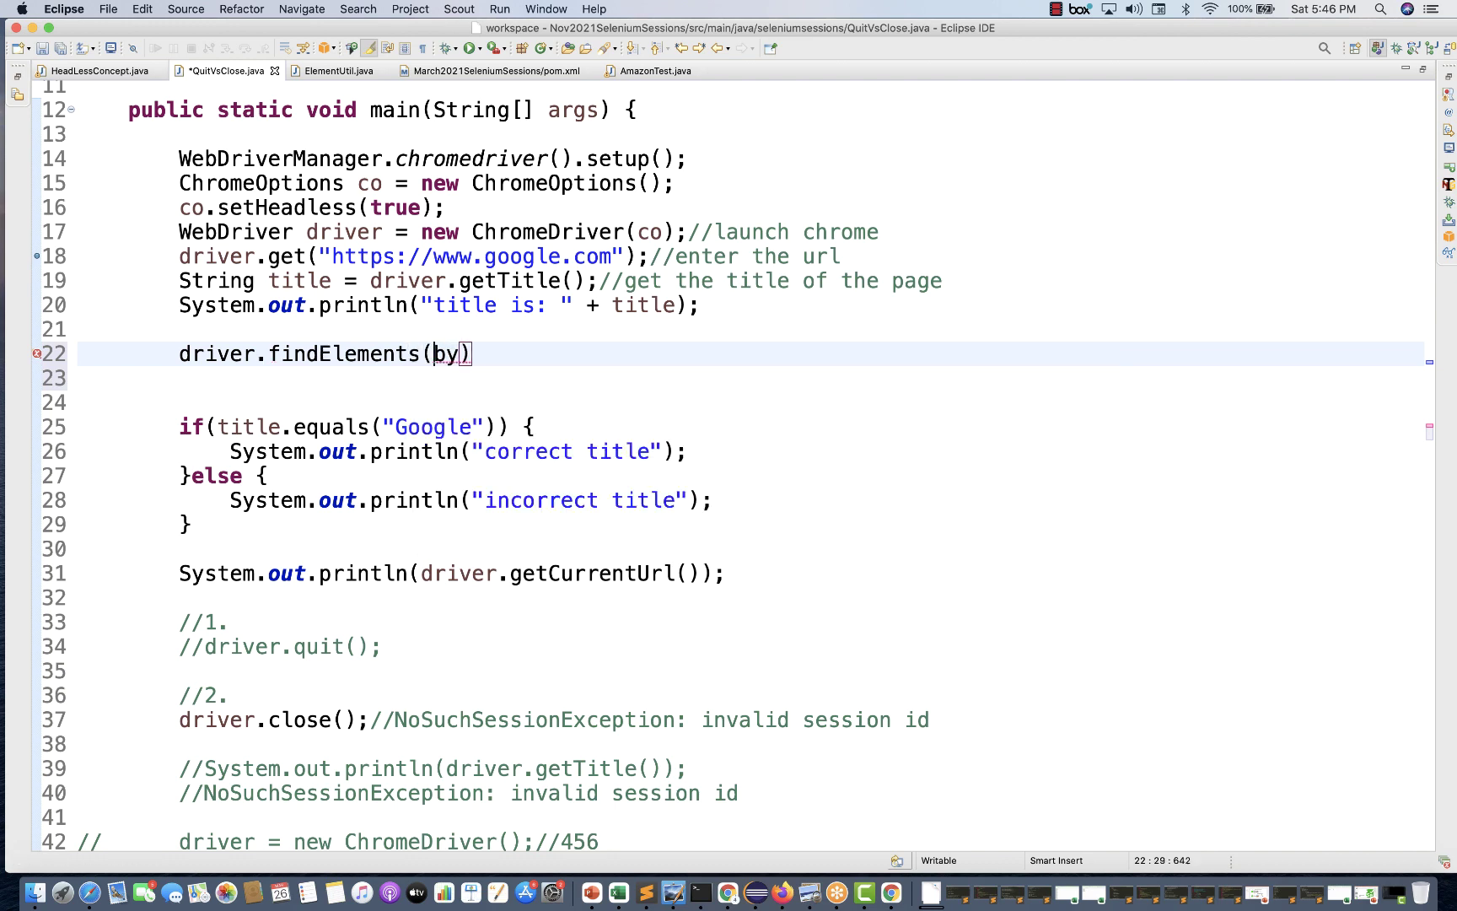
key(Right)
key(Delete)
key(Delete)
text(By.x)
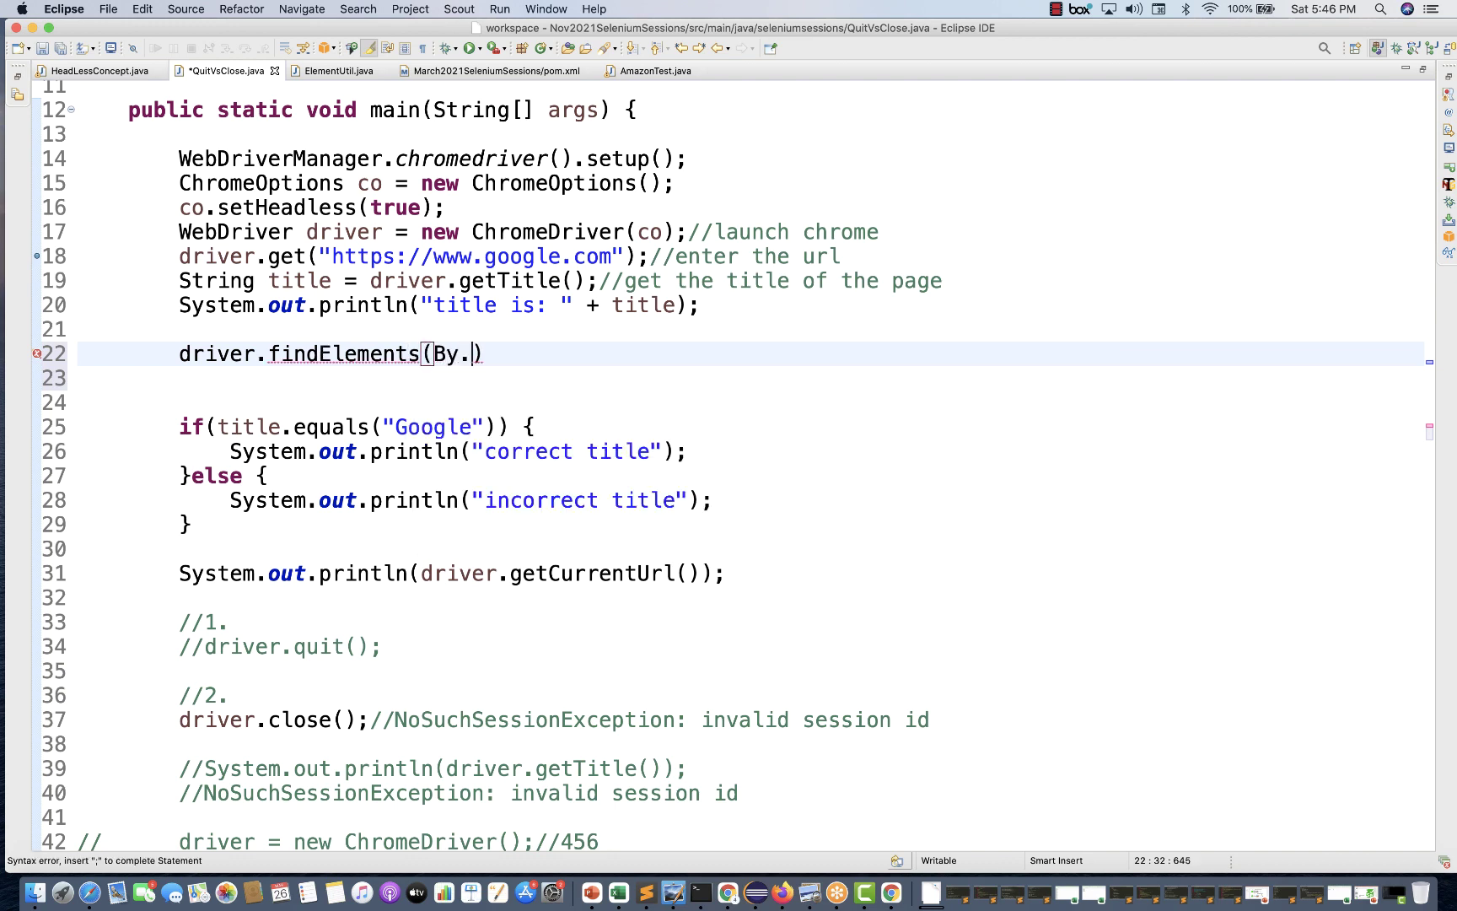
key(Return)
text("//)
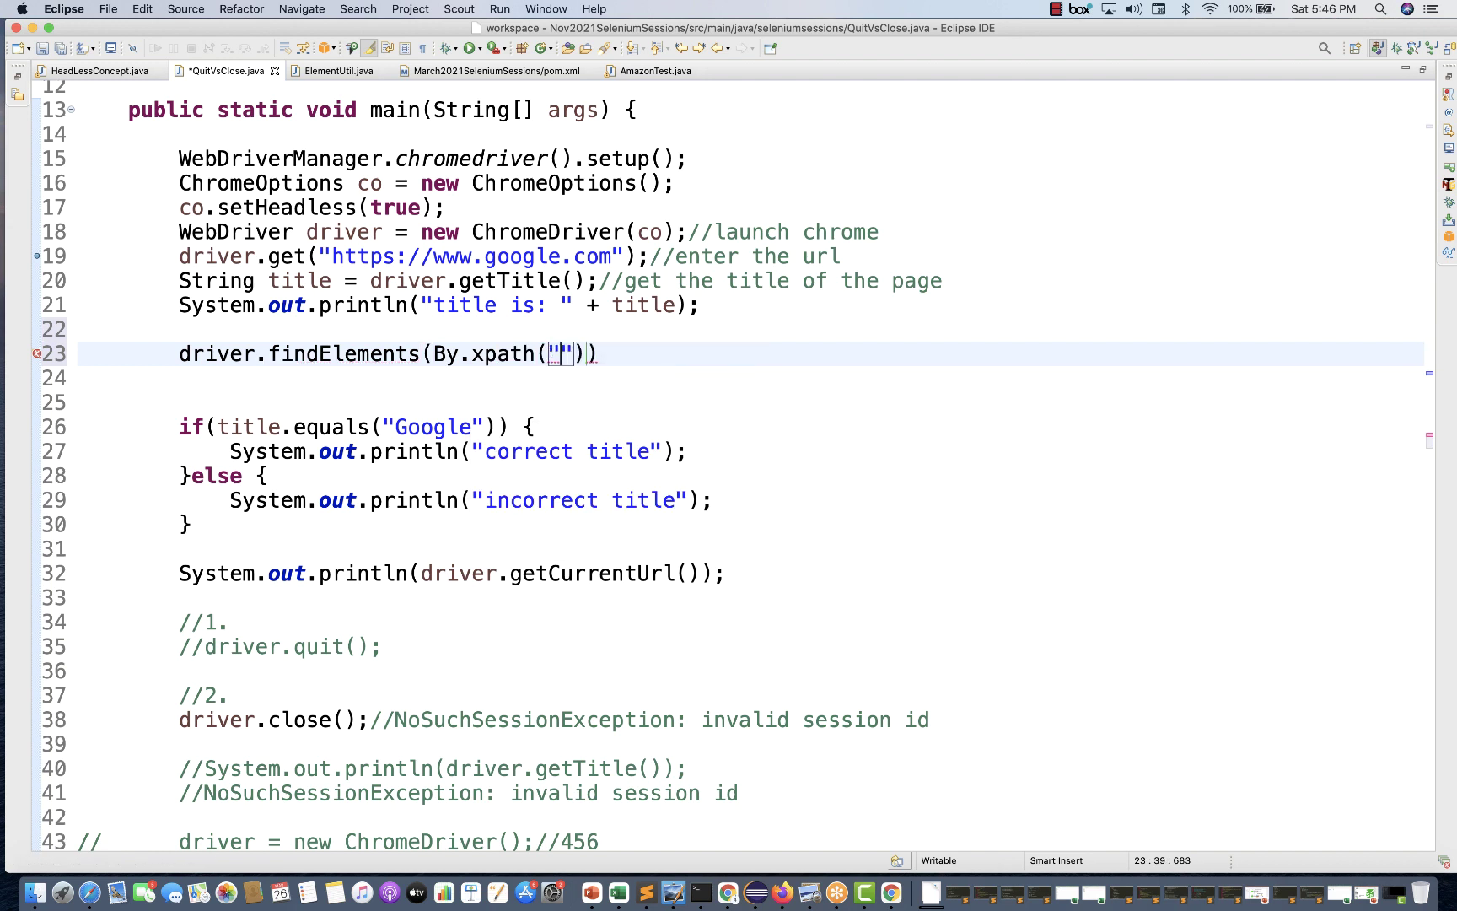
text(button[])
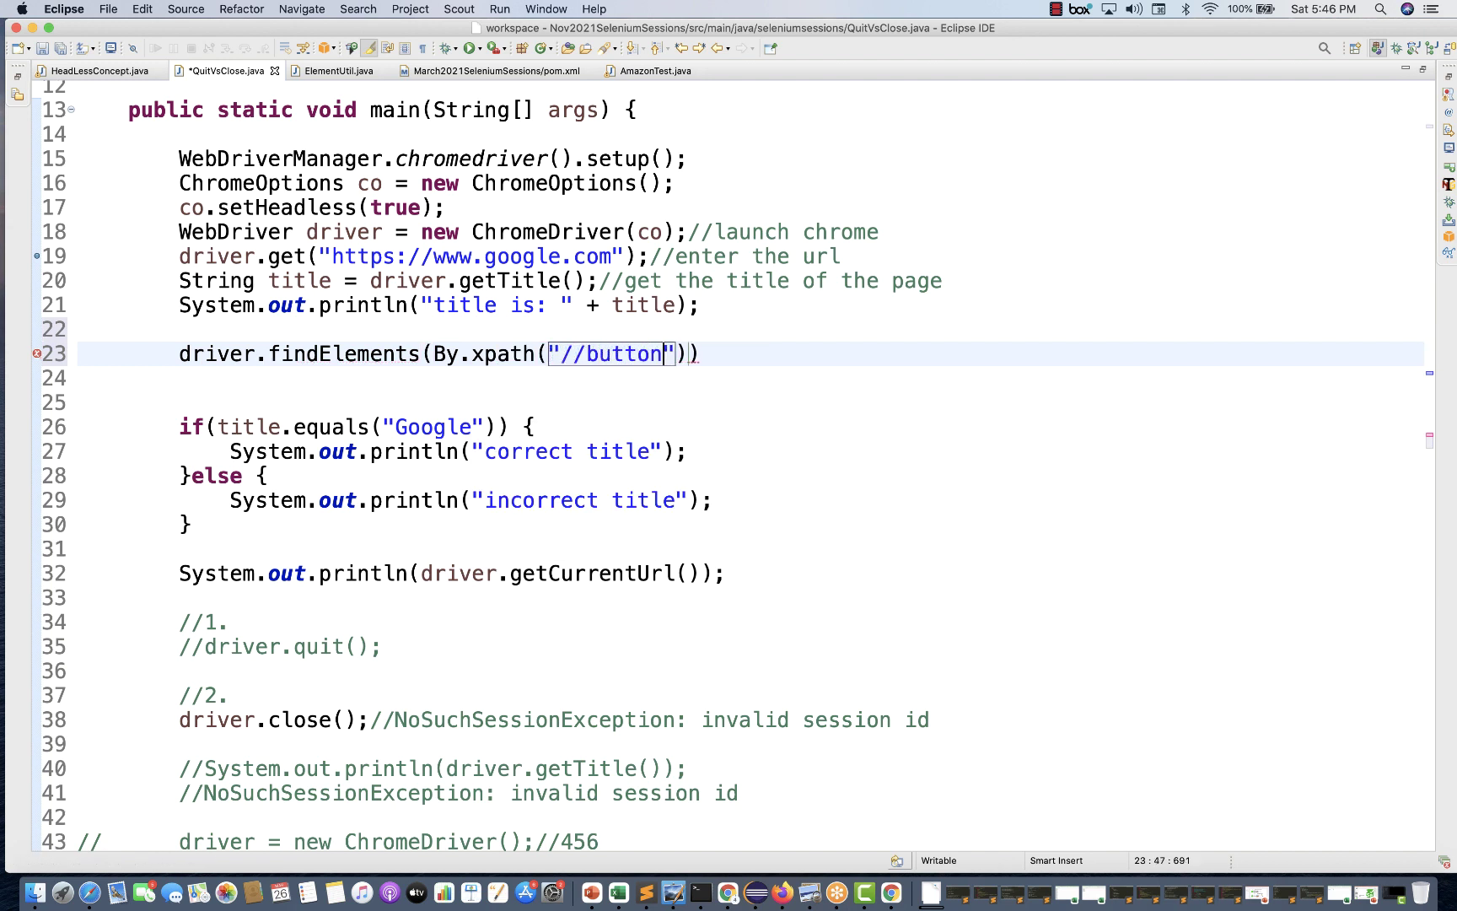
text(@class=)
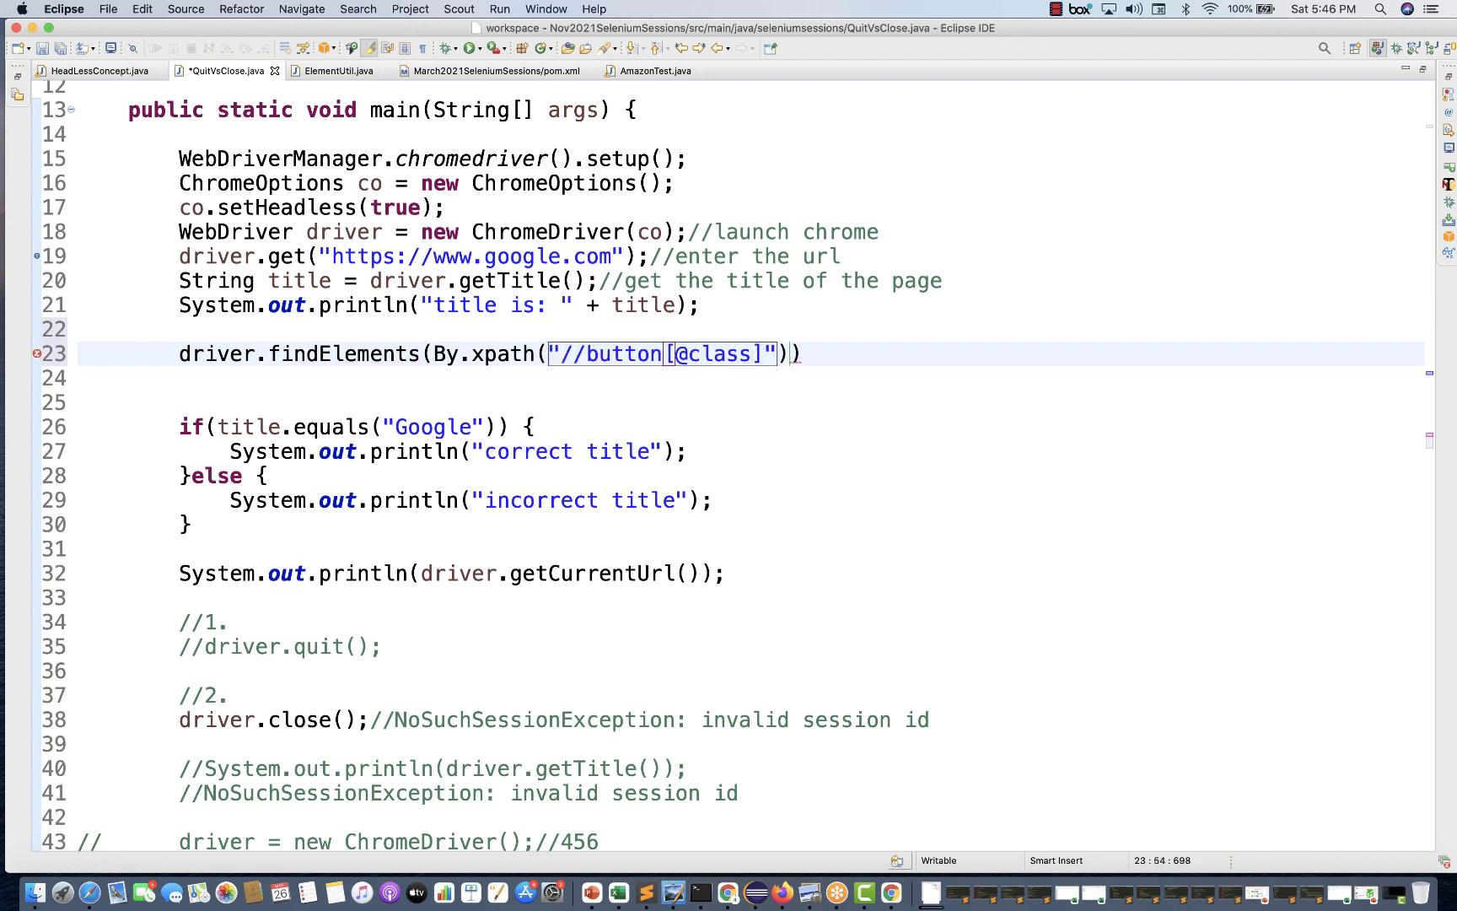
text('signu)
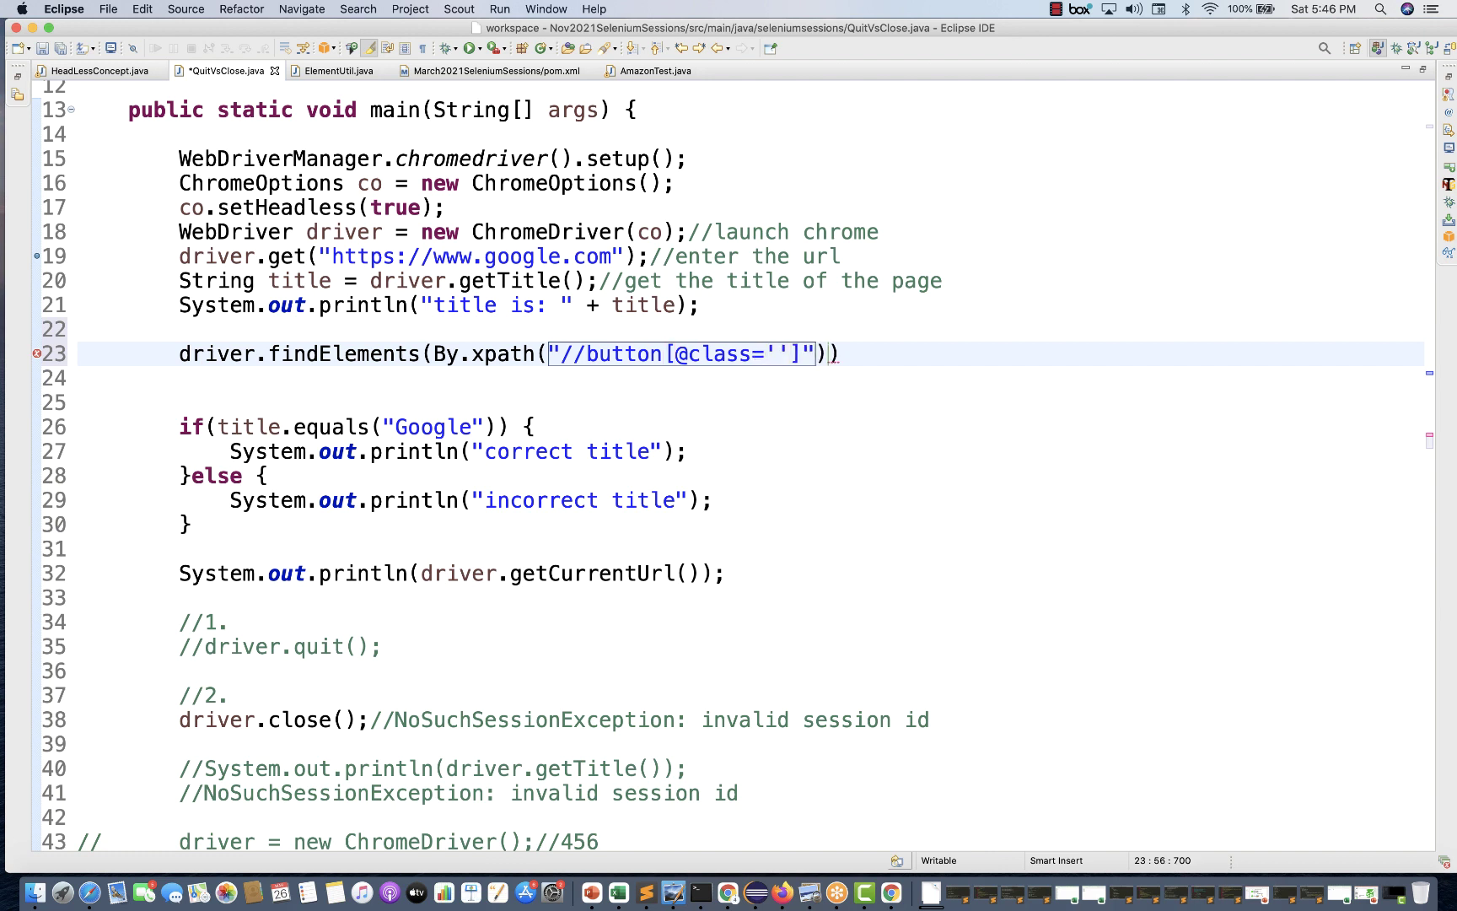
text(p)
key(Right)
key(Right)
key(Right)
key(Right)
key(Right)
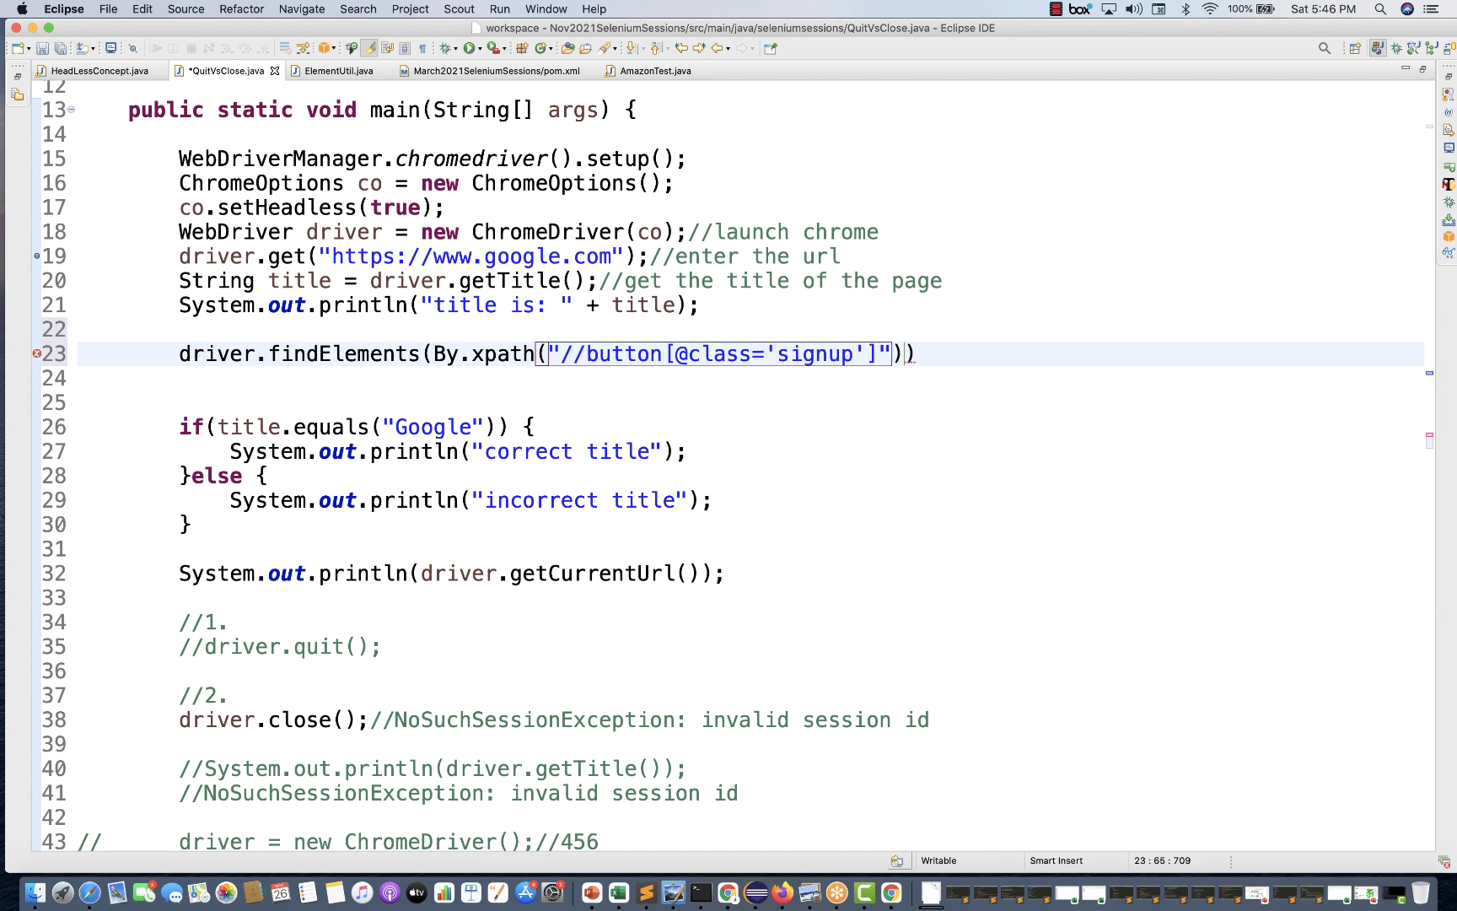
text(;)
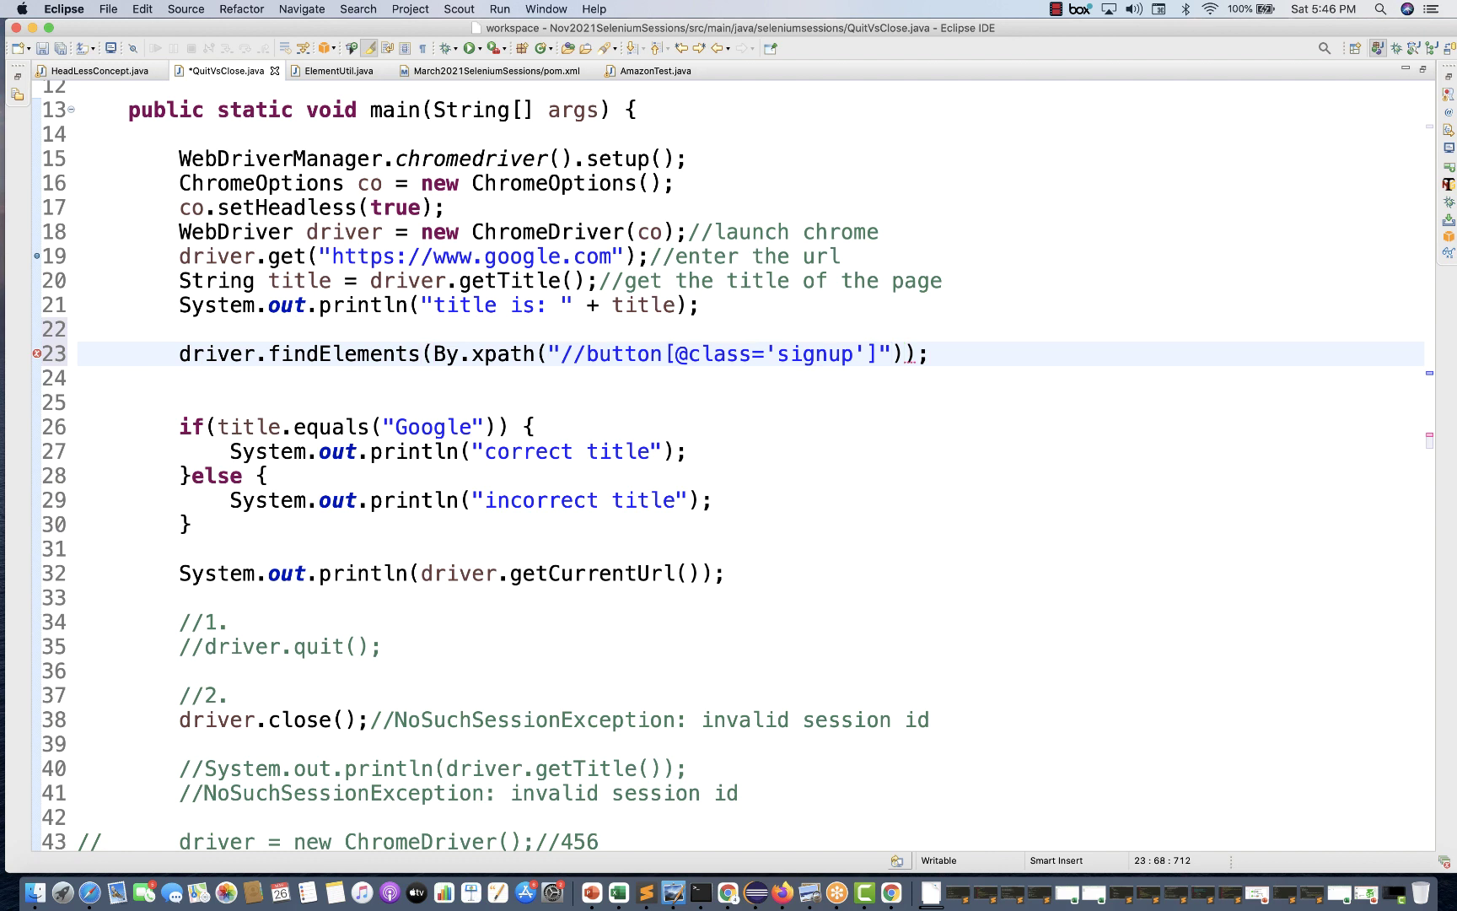
Assign the findElements result to a List<WebElement> variable named list and save the file
click(175, 355)
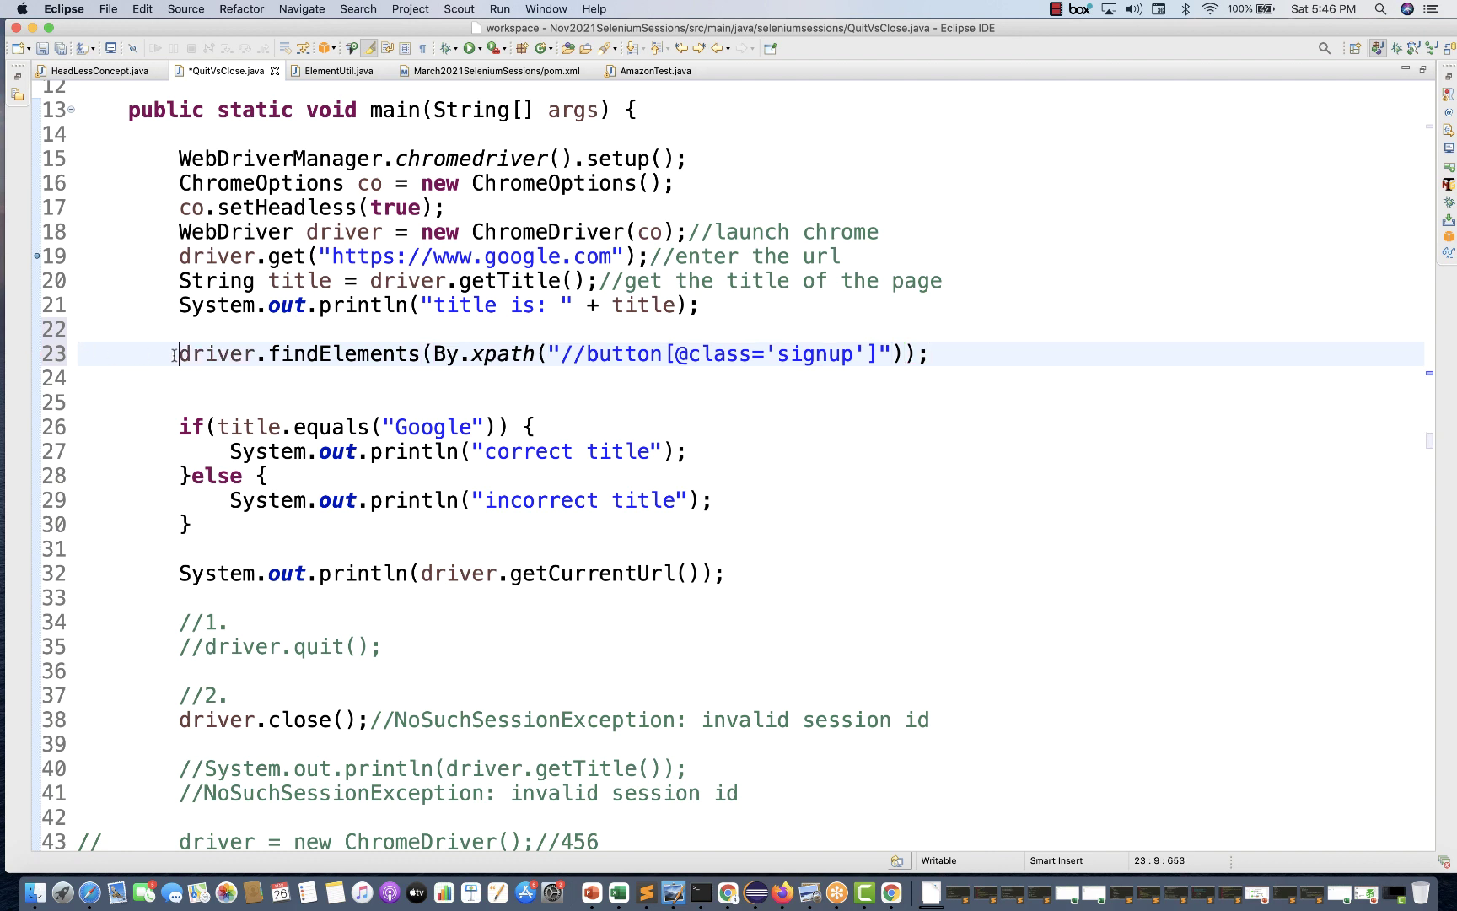
text(List<Web)
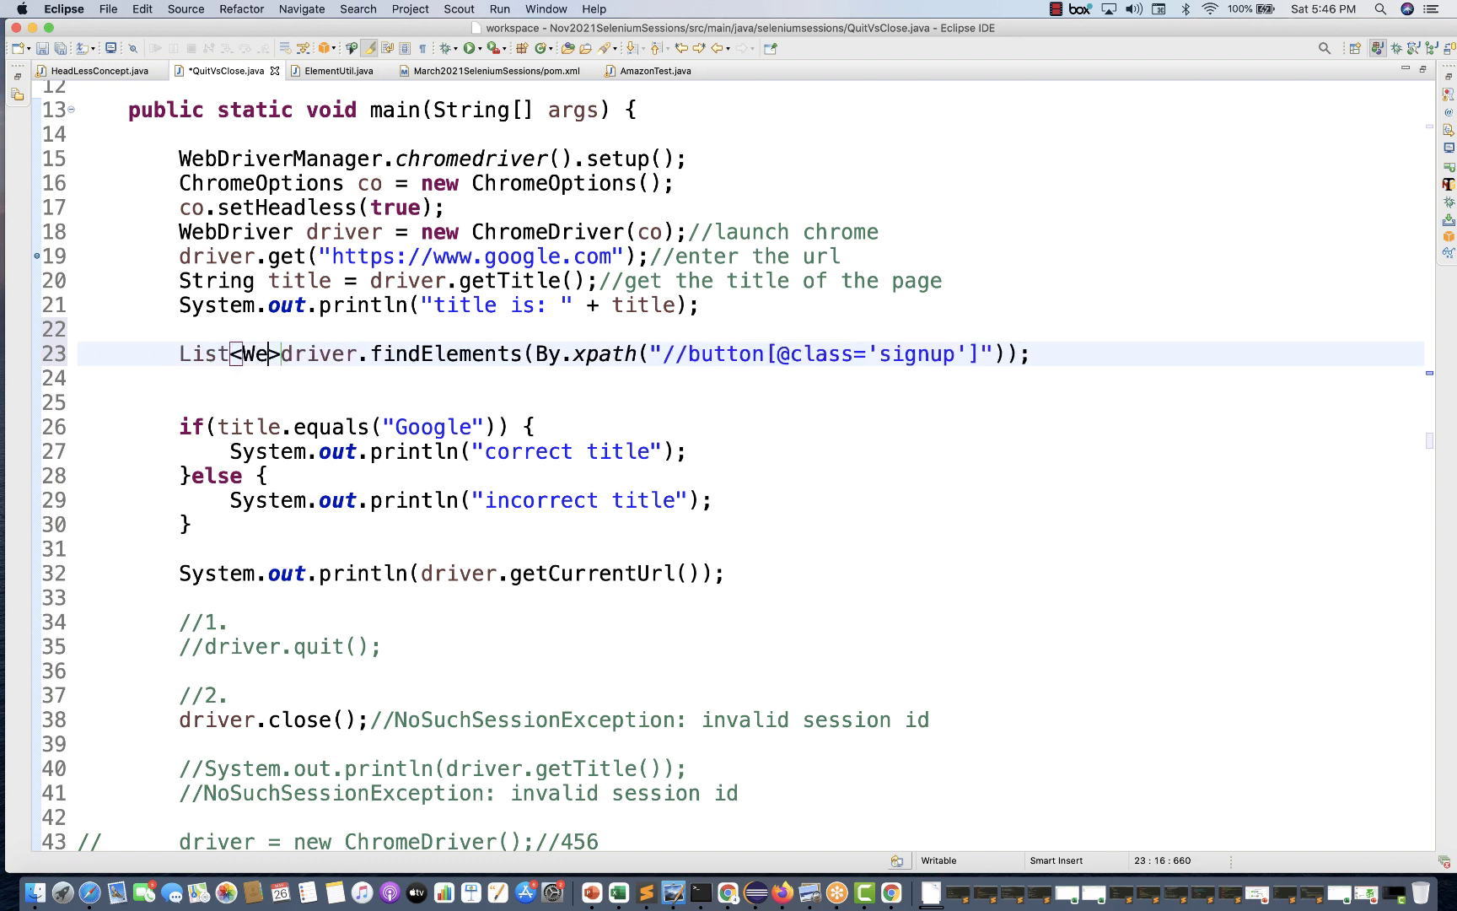
text(Element> lis)
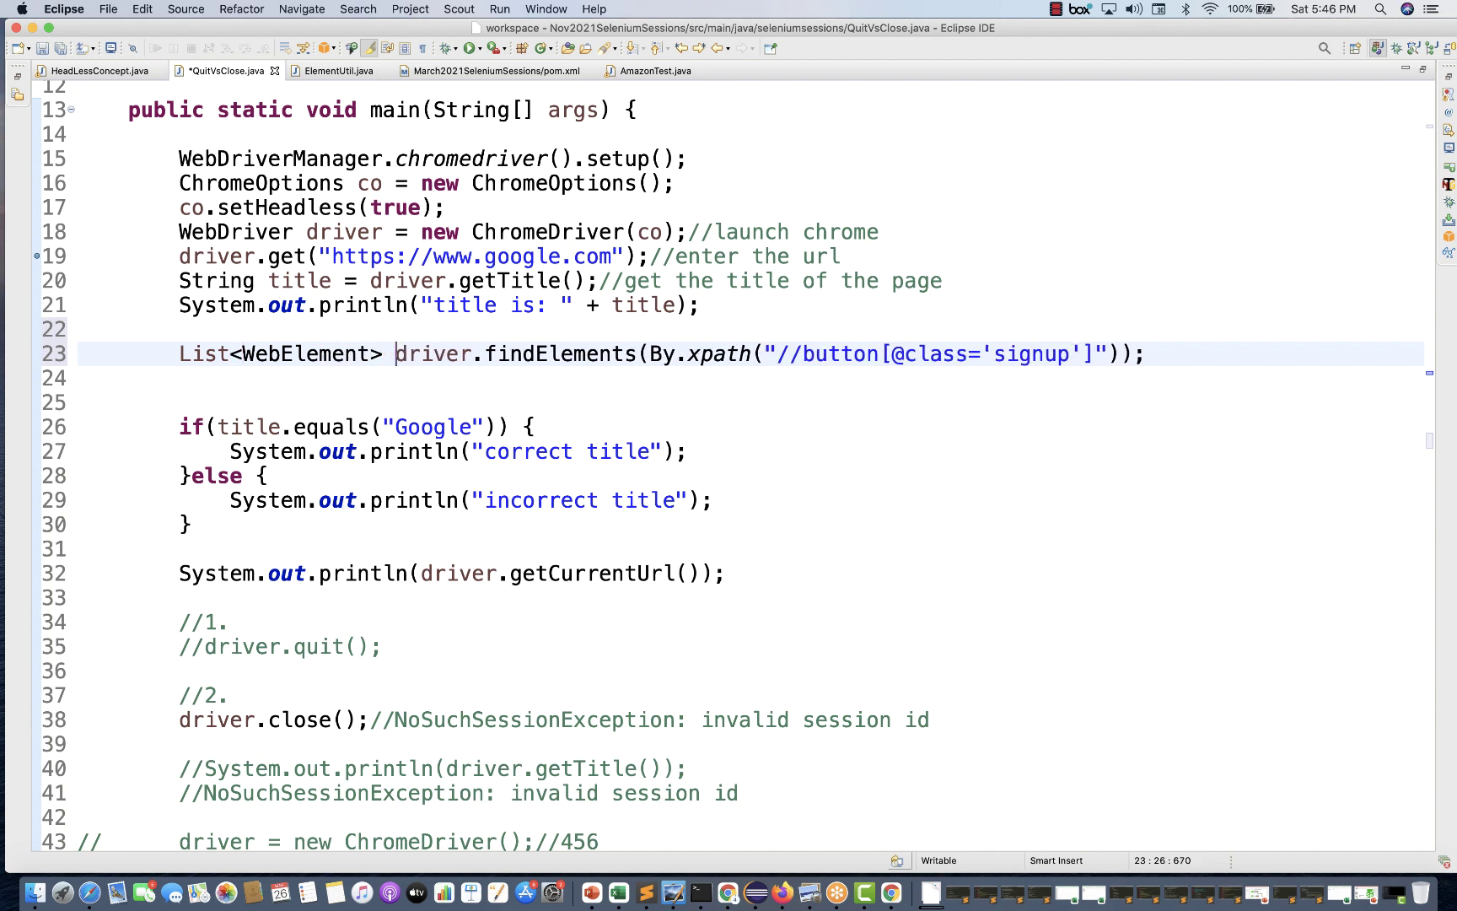
text(t =)
key(super+s)
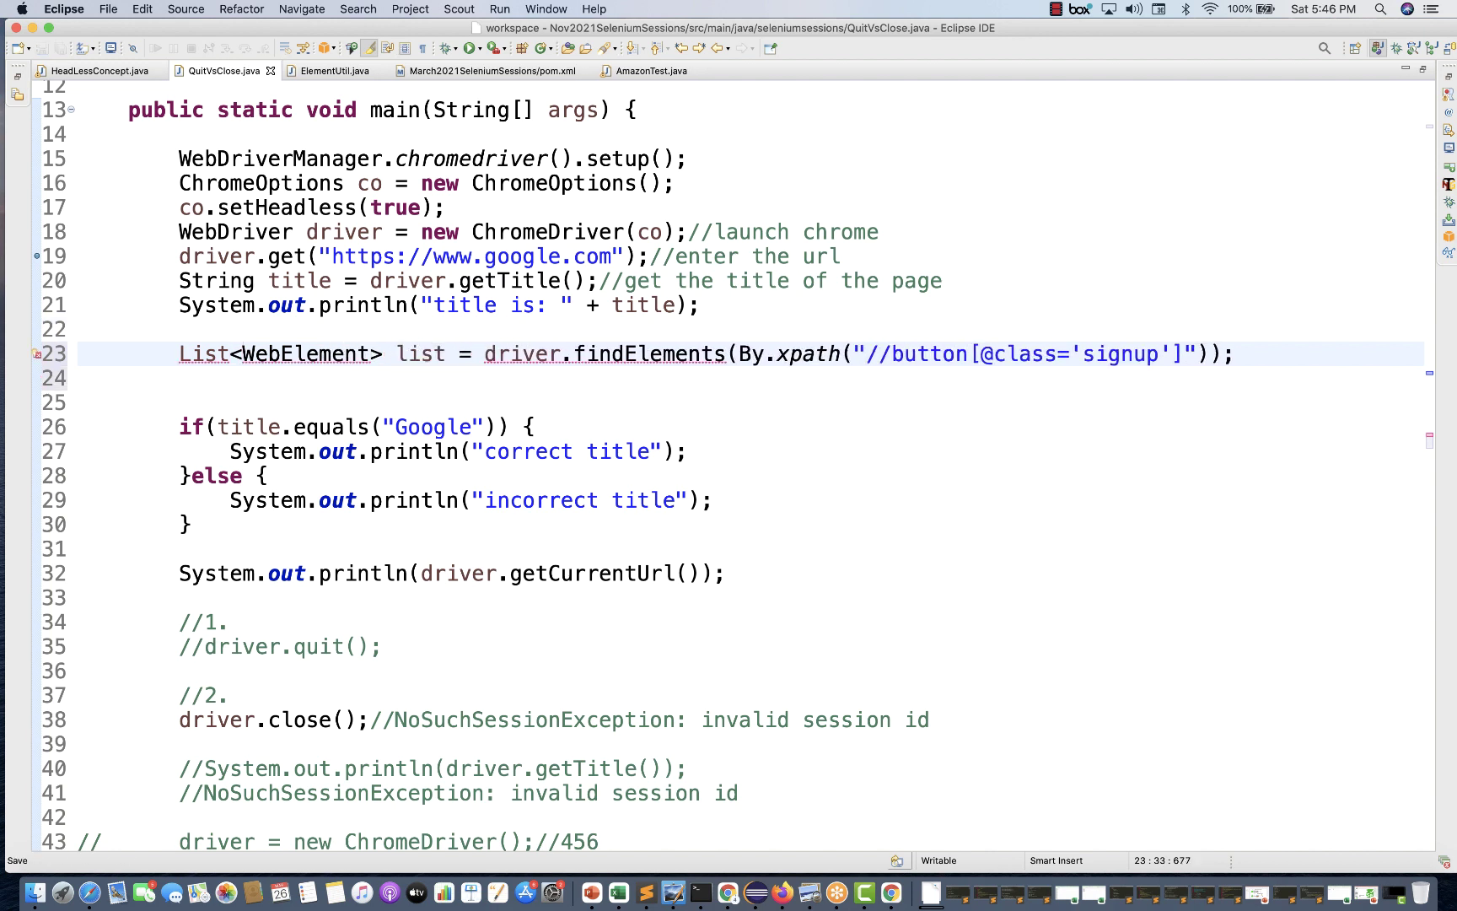
Organize the imports in QuitVsClose.java to resolve the List and WebElement types
click(179, 378)
key(super+shift+o)
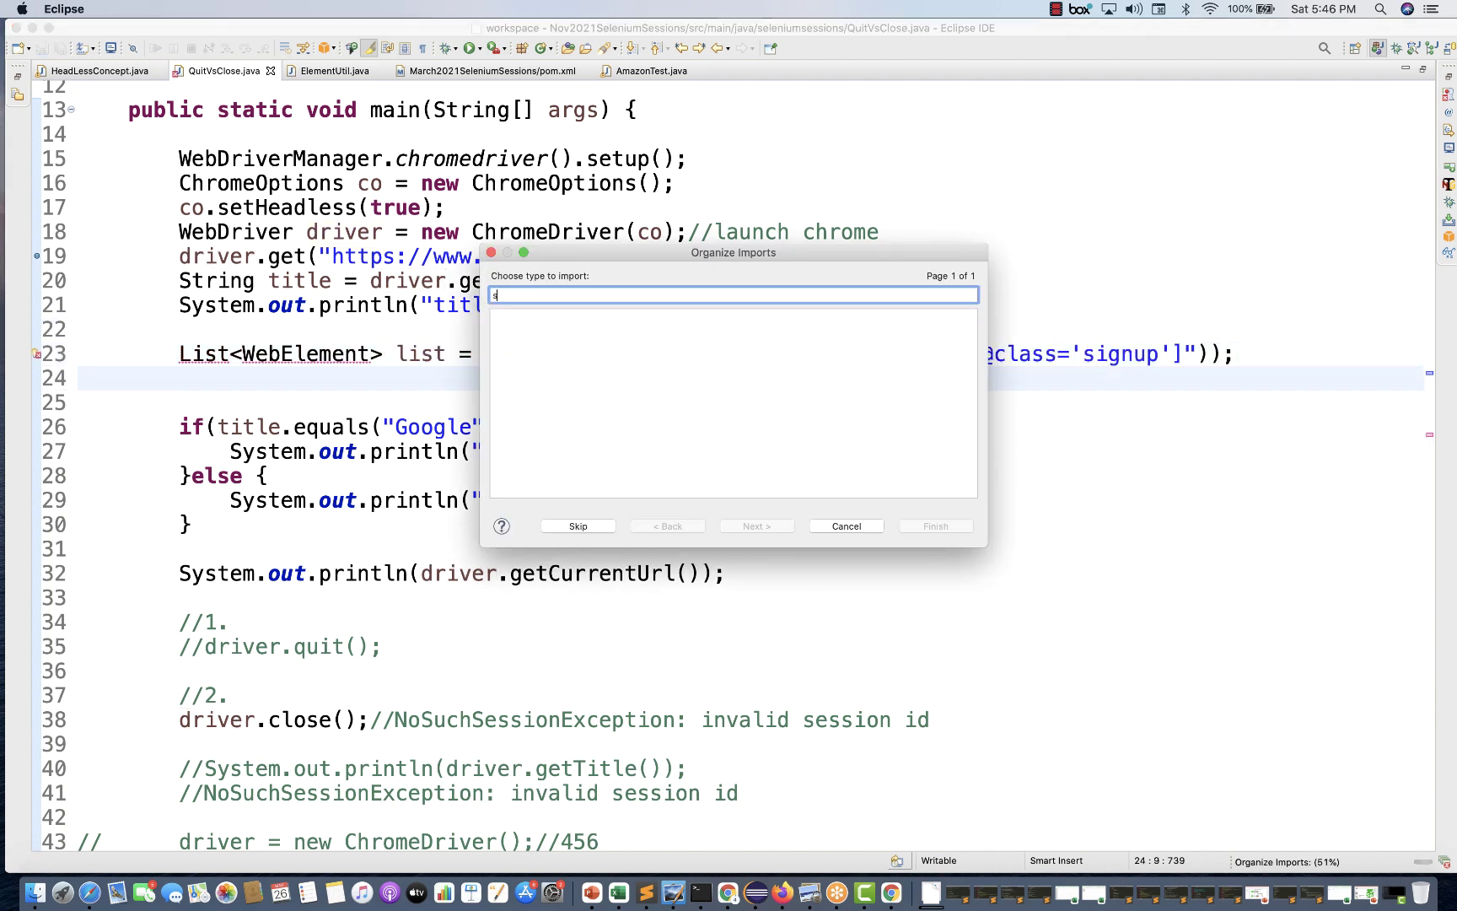
click(578, 526)
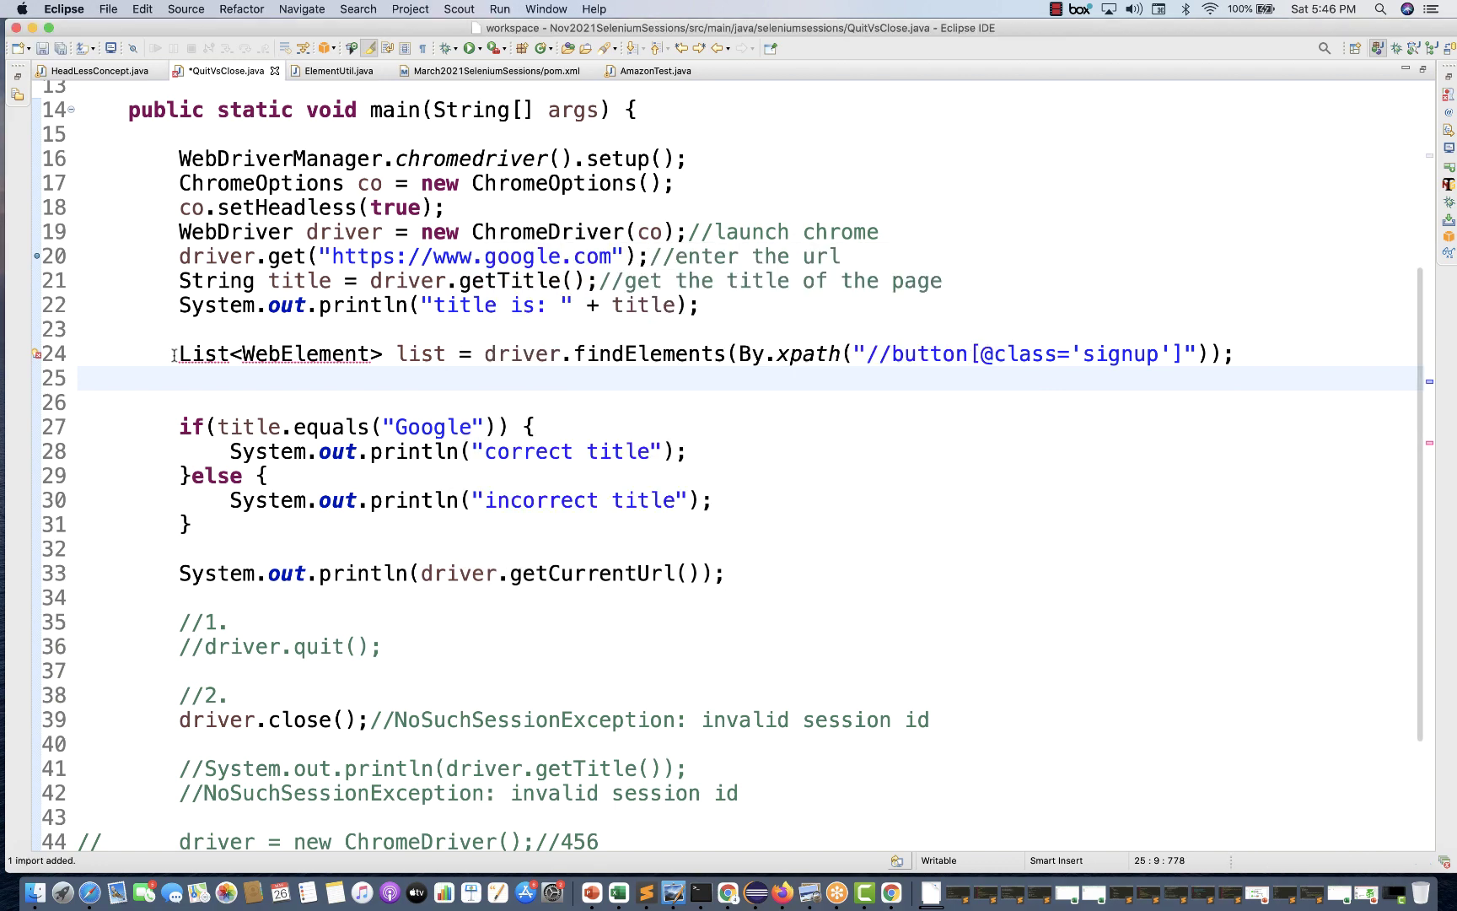
key(super+s)
key(super+shift+o)
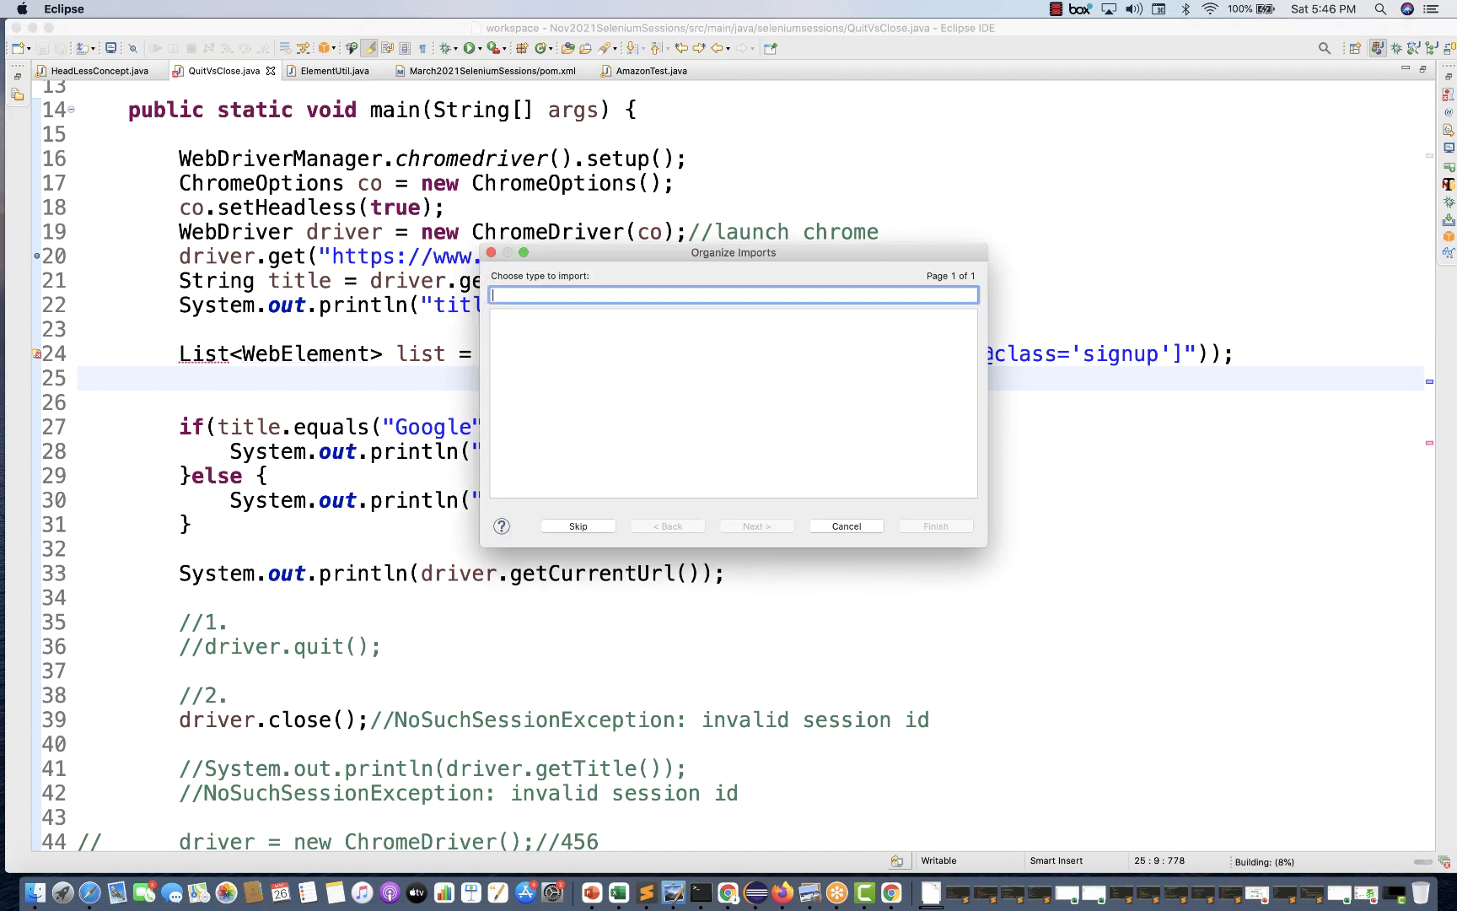
key(Return)
Add System.out.println(list.size()); below the findElements line and save the file
click(178, 377)
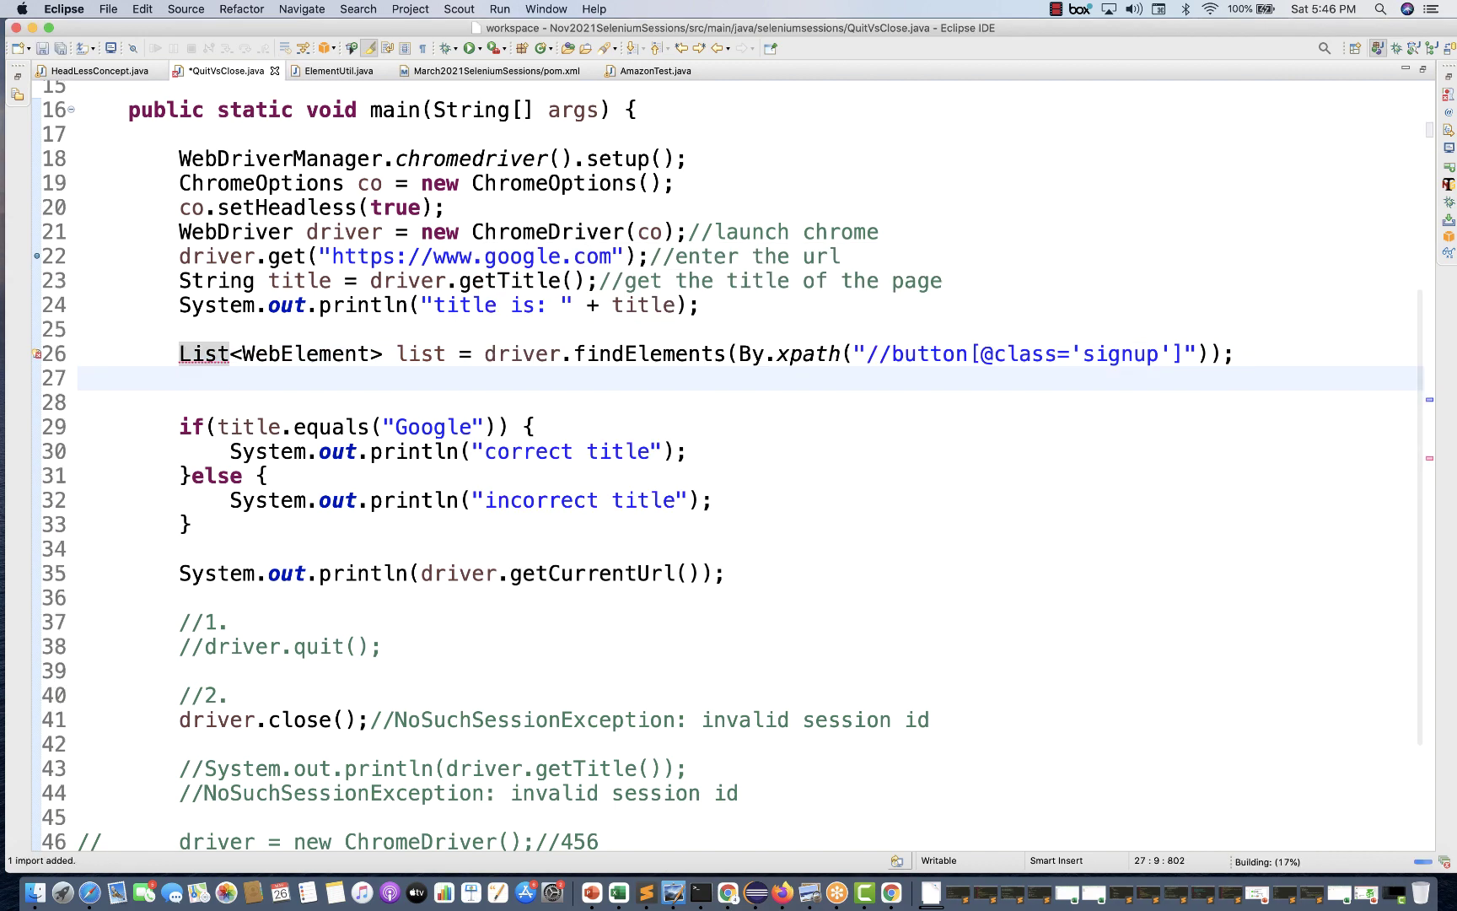
text(syso)
key(Return)
text(list.si);)
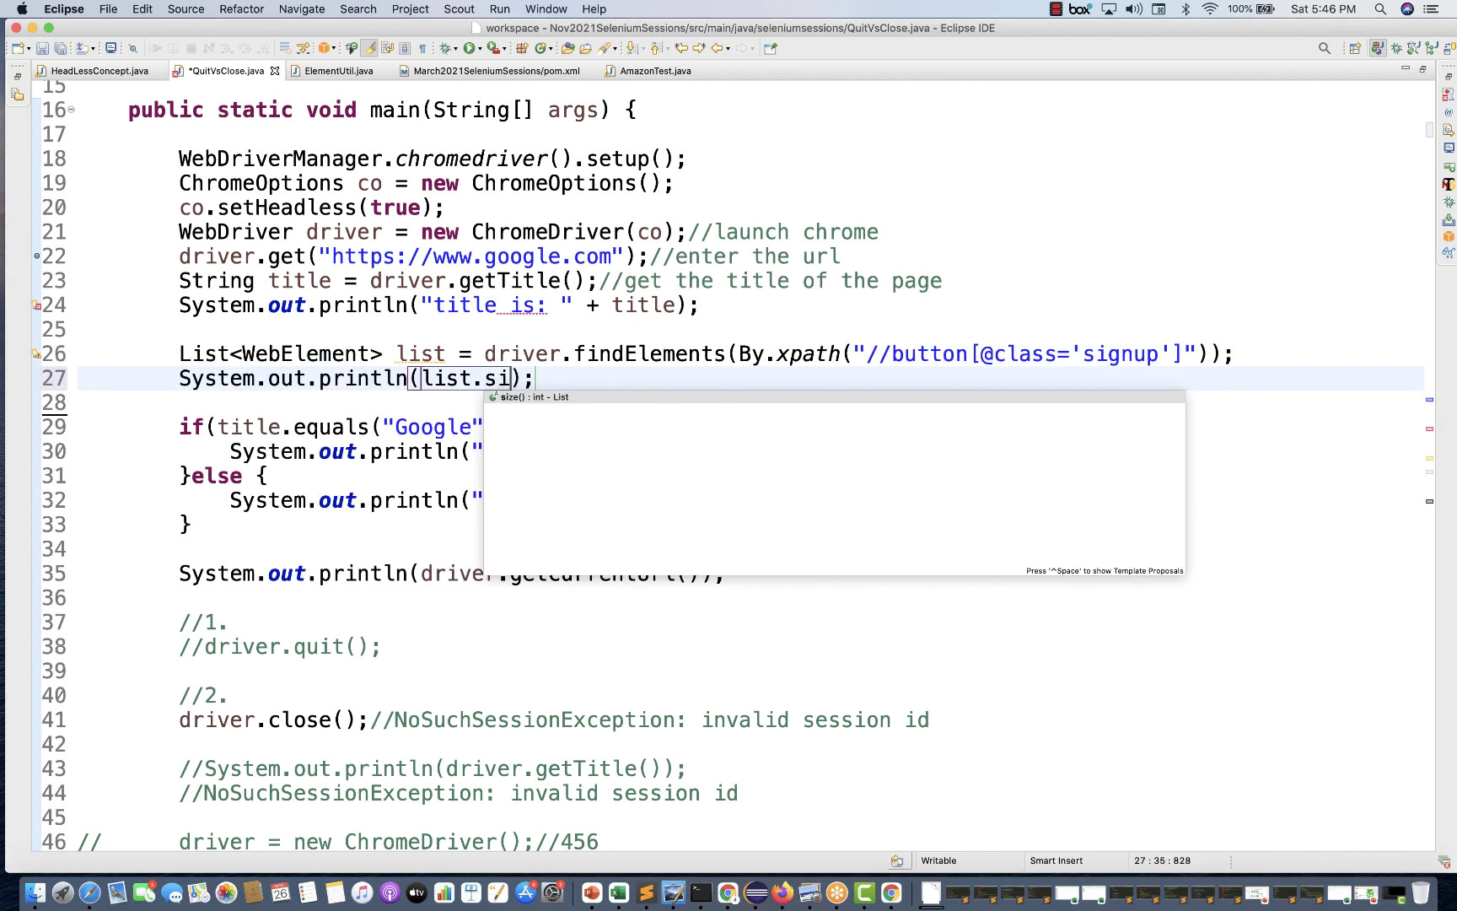
key(Return)
key(super+s)
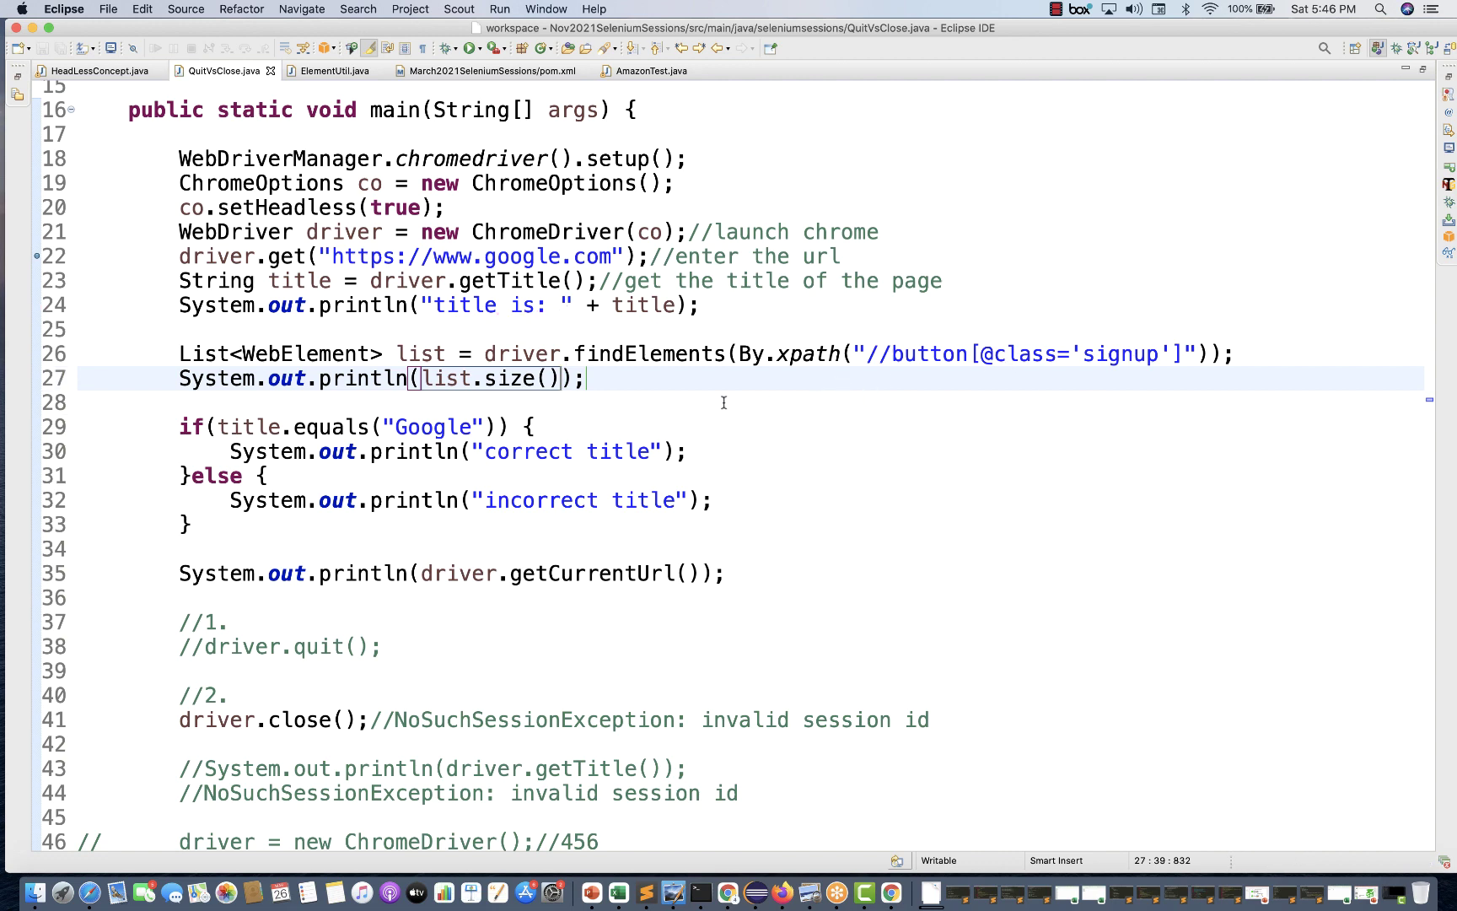
Switch back to the quiz and select the empty list of size zero with no exception for question 5
key(super+Tab)
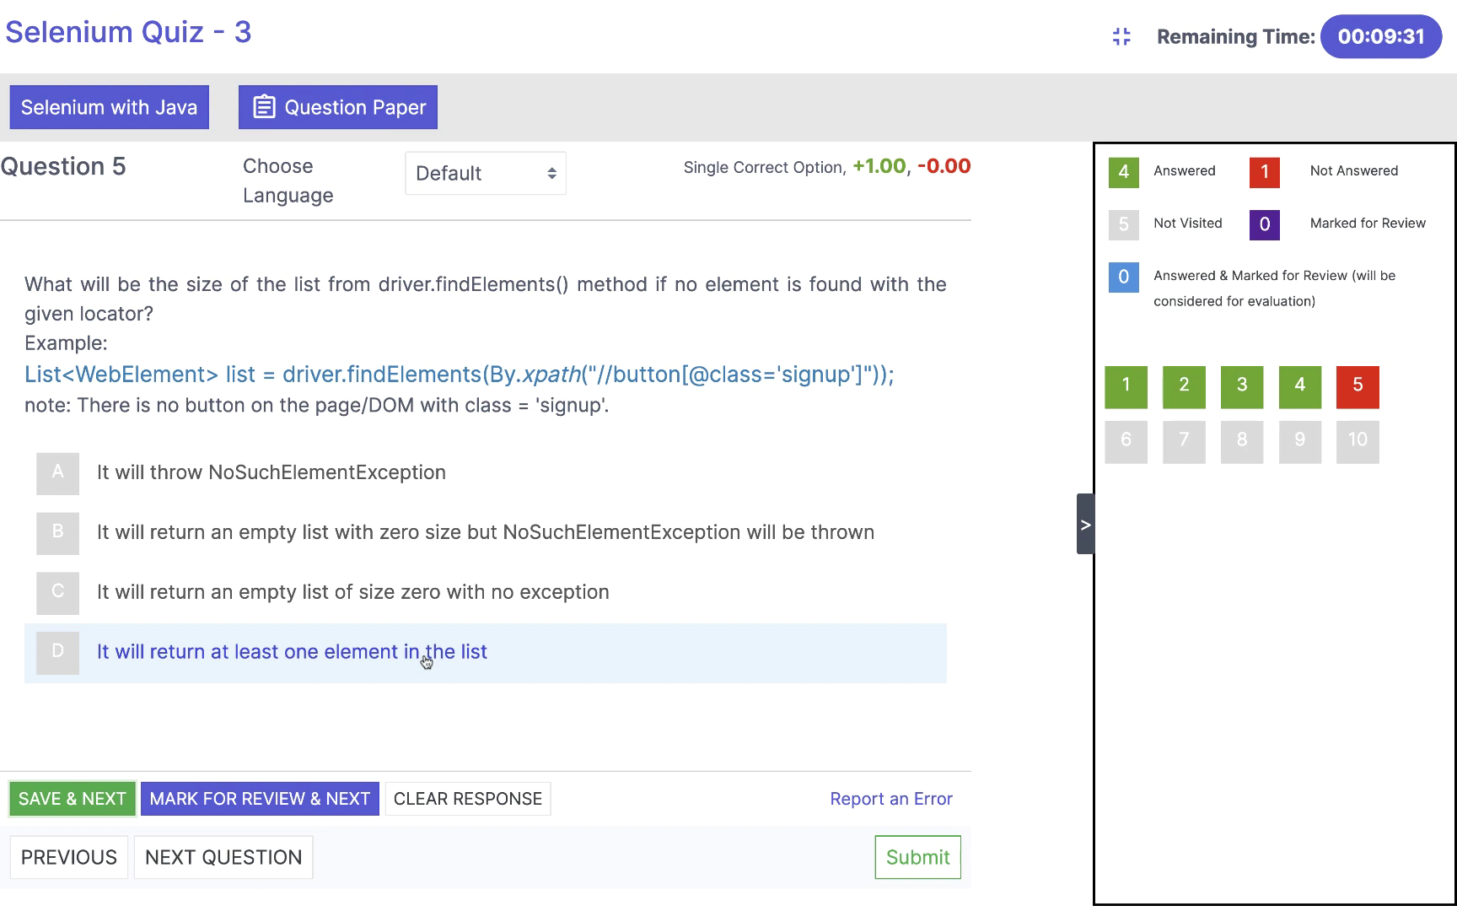
click(74, 600)
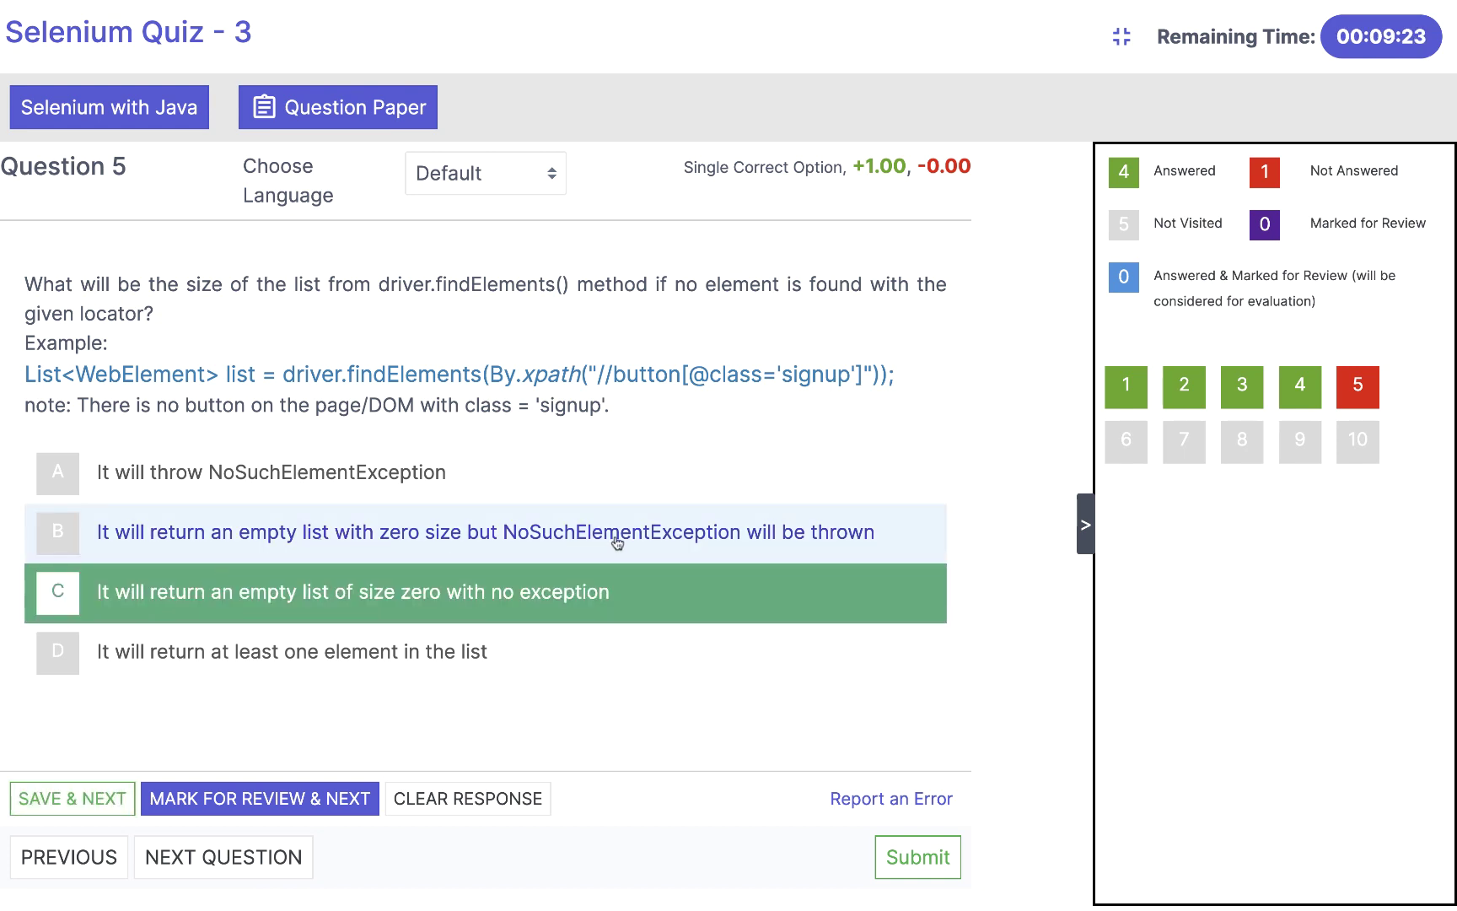
Switch to Eclipse and read the findElements documentation for what it returns when nothing matches
key(ctrl+Left)
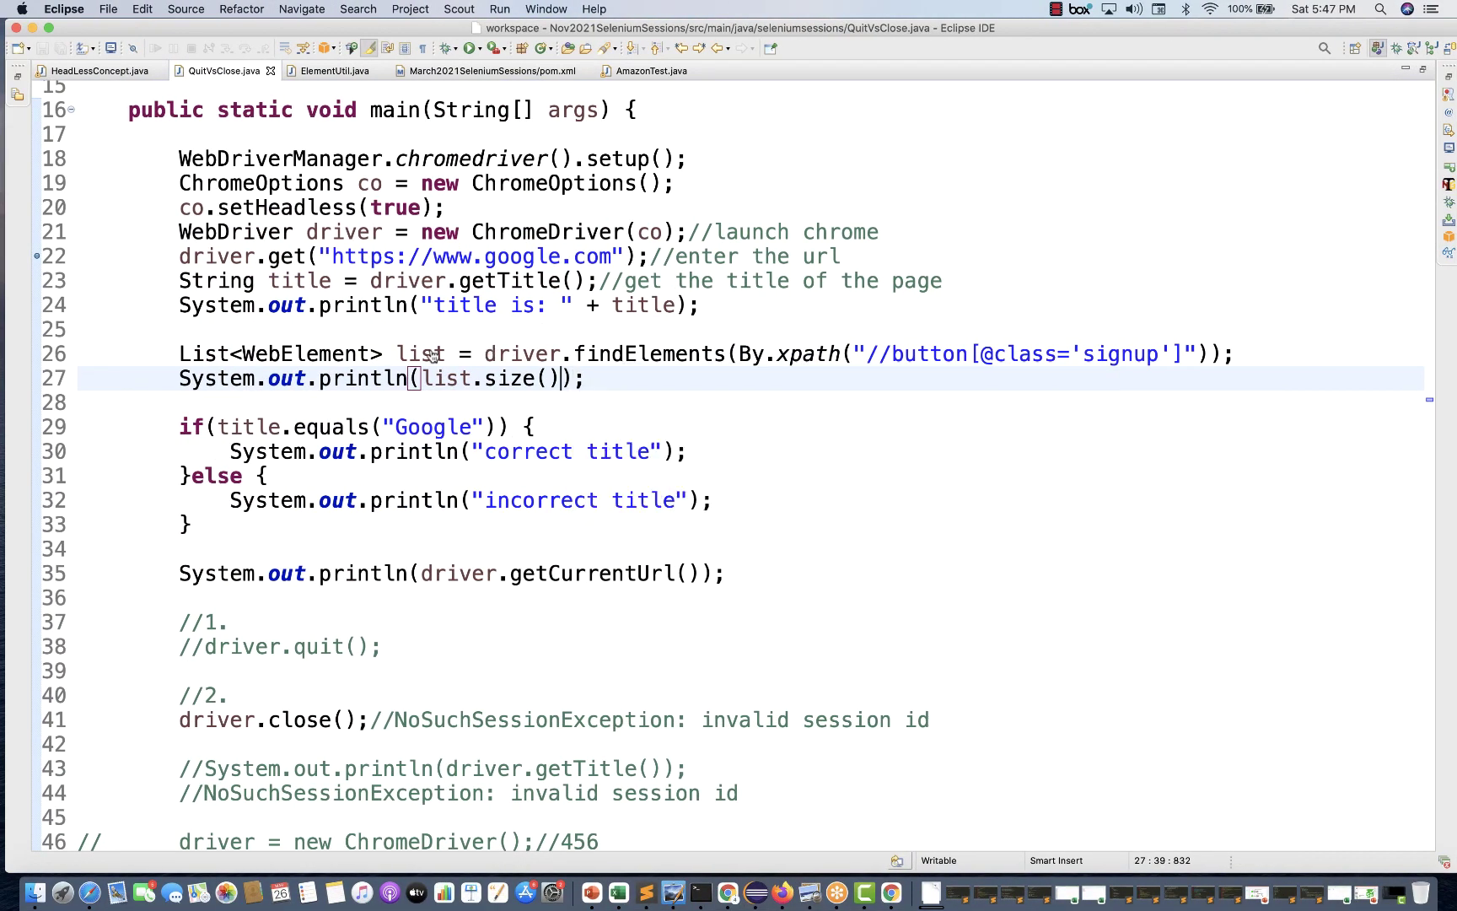
mouse_move(433, 356)
mouse_move(699, 371)
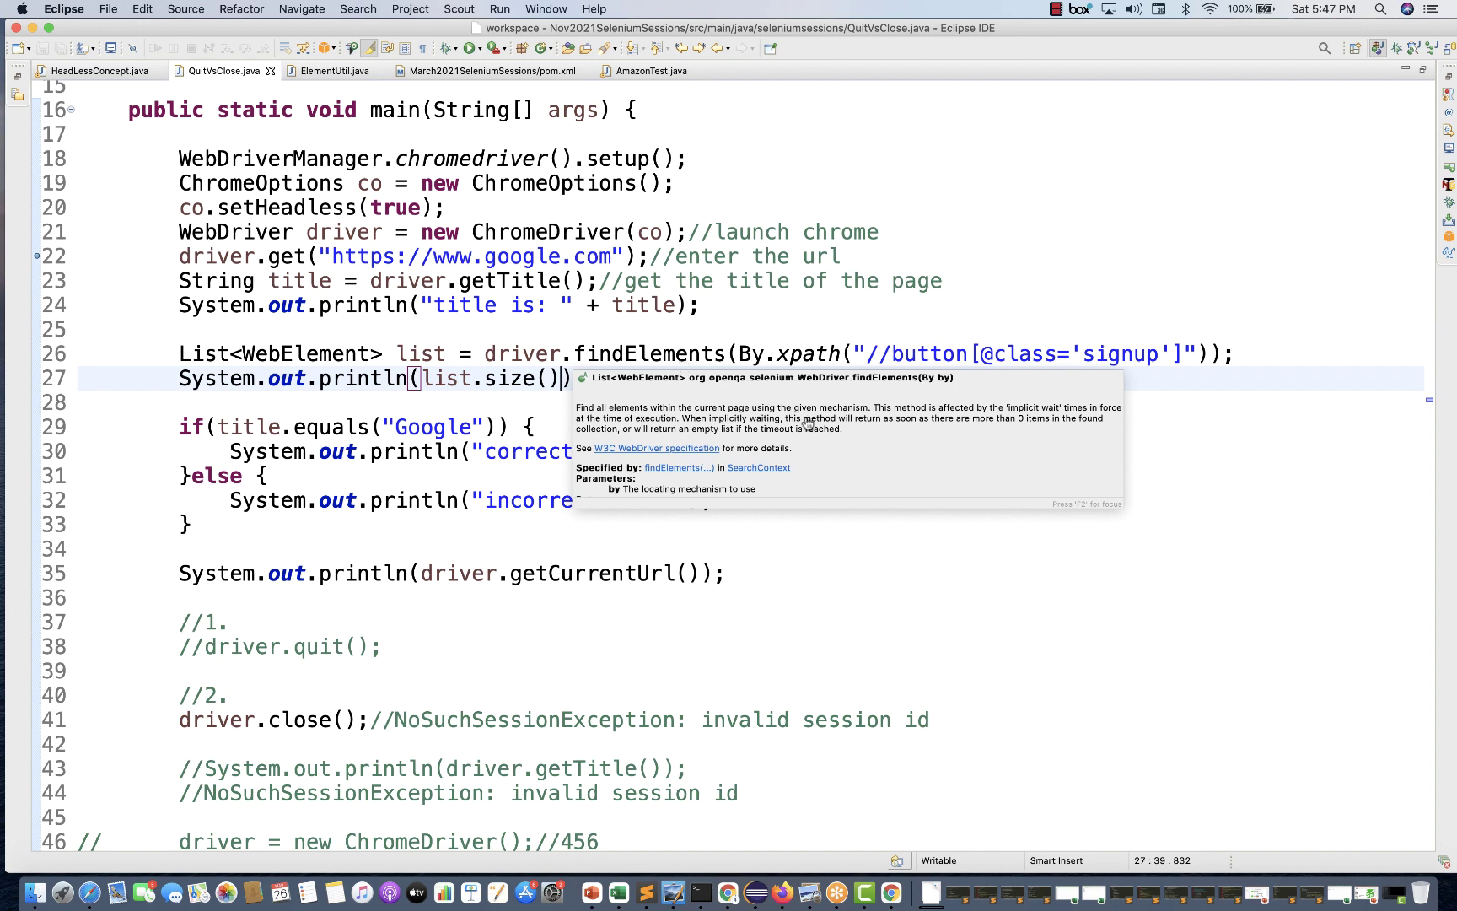
scroll(824, 447, down, 5)
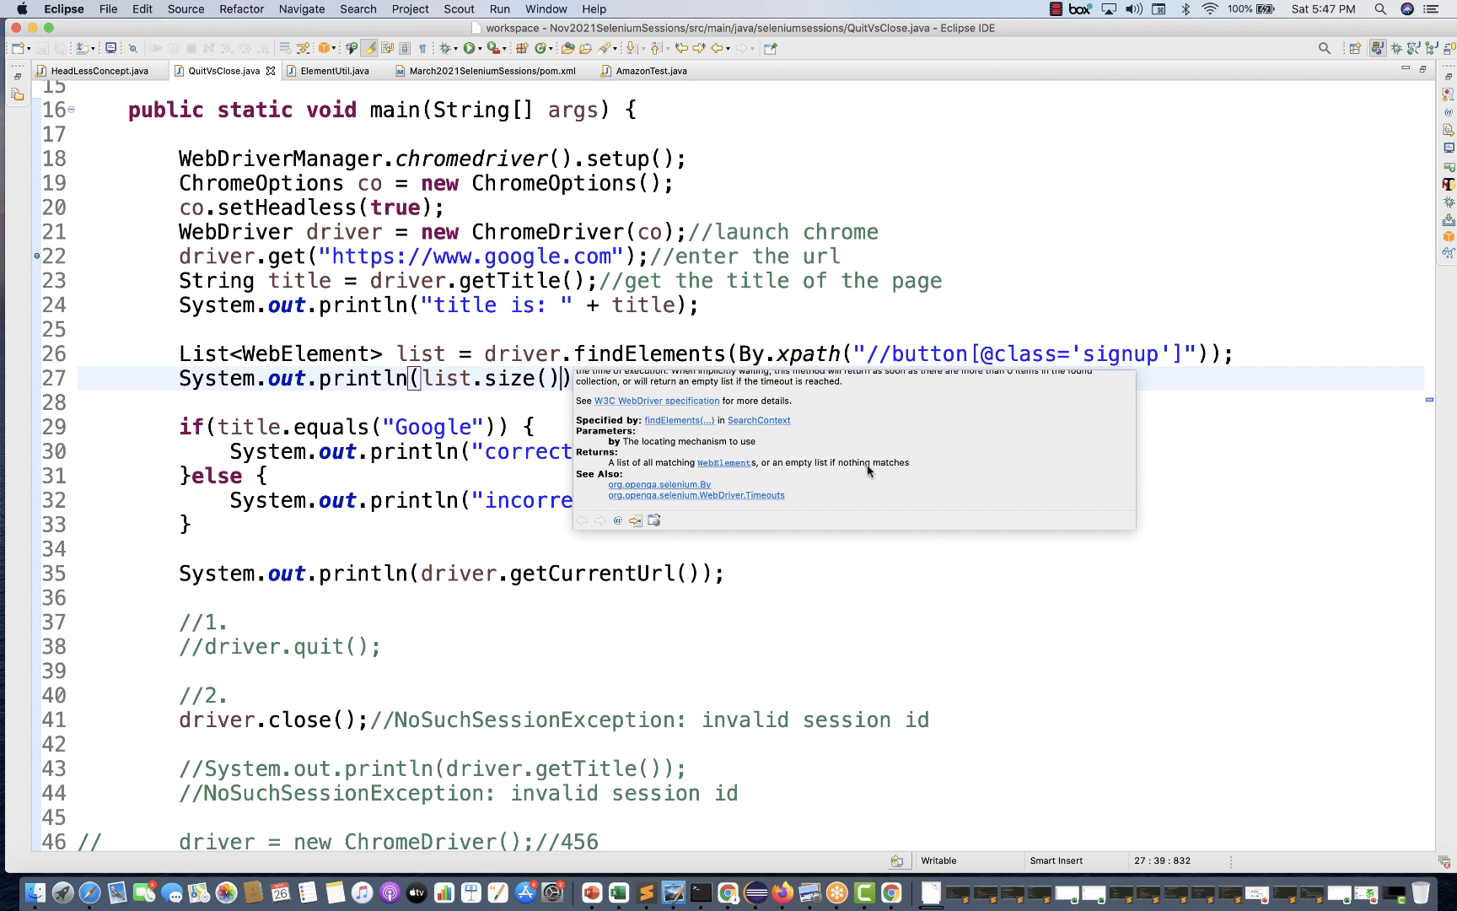
key(Up)
key(Up)
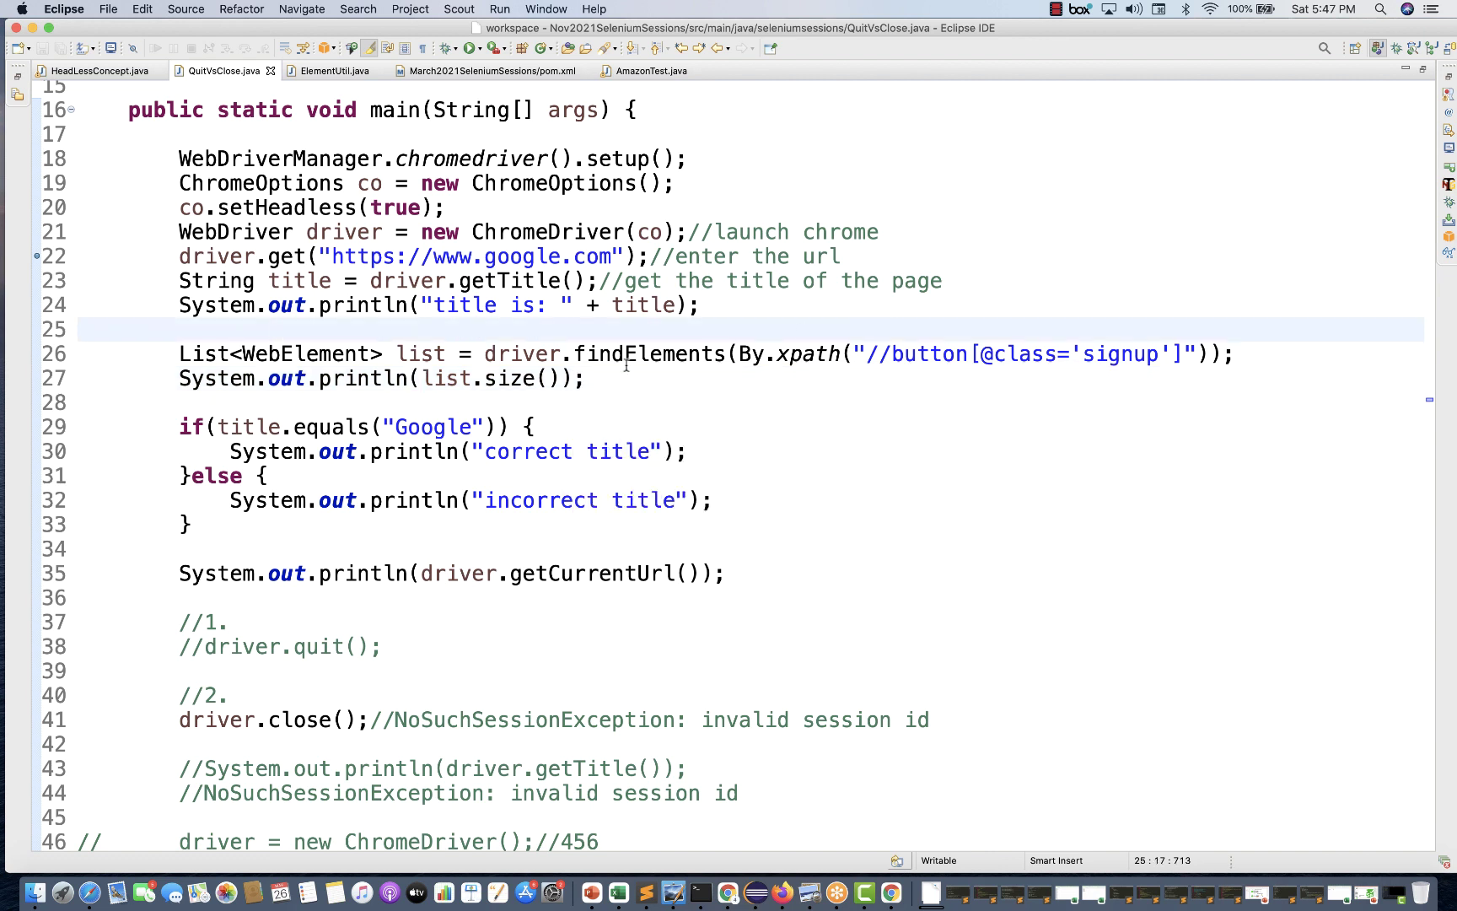
Run QuitVsClose.java as a Java application and check the printed list size in the console
right_click(683, 391)
mouse_move(827, 721)
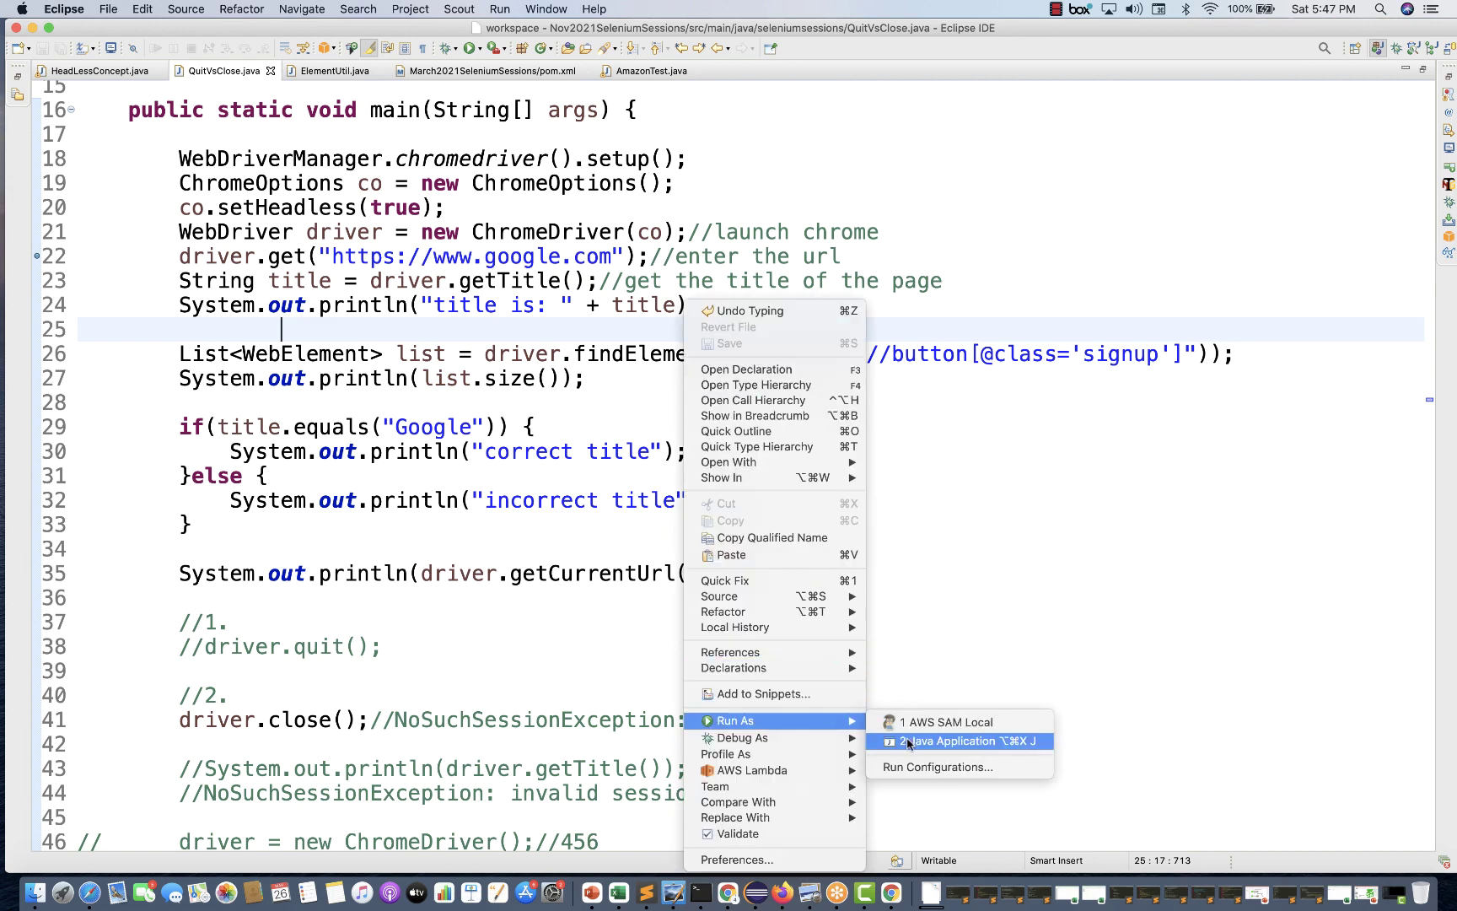
click(908, 741)
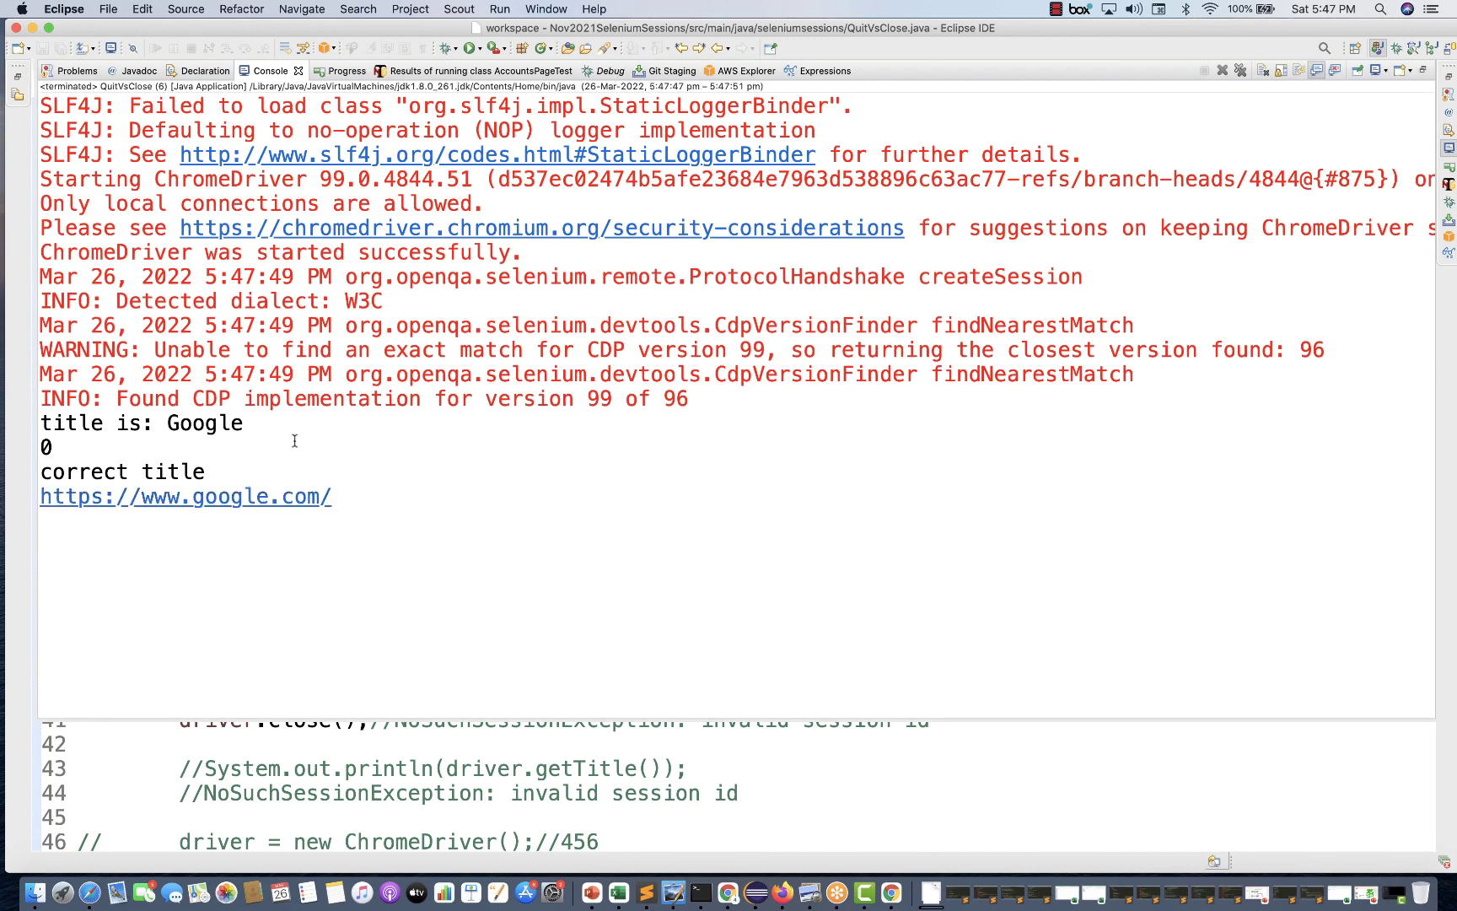
double_click(114, 441)
click(479, 772)
Switch back to the quiz, save question 5's answer and select present on the DOM, visible, with height and width greater than 0 for question 6
key(super+Tab)
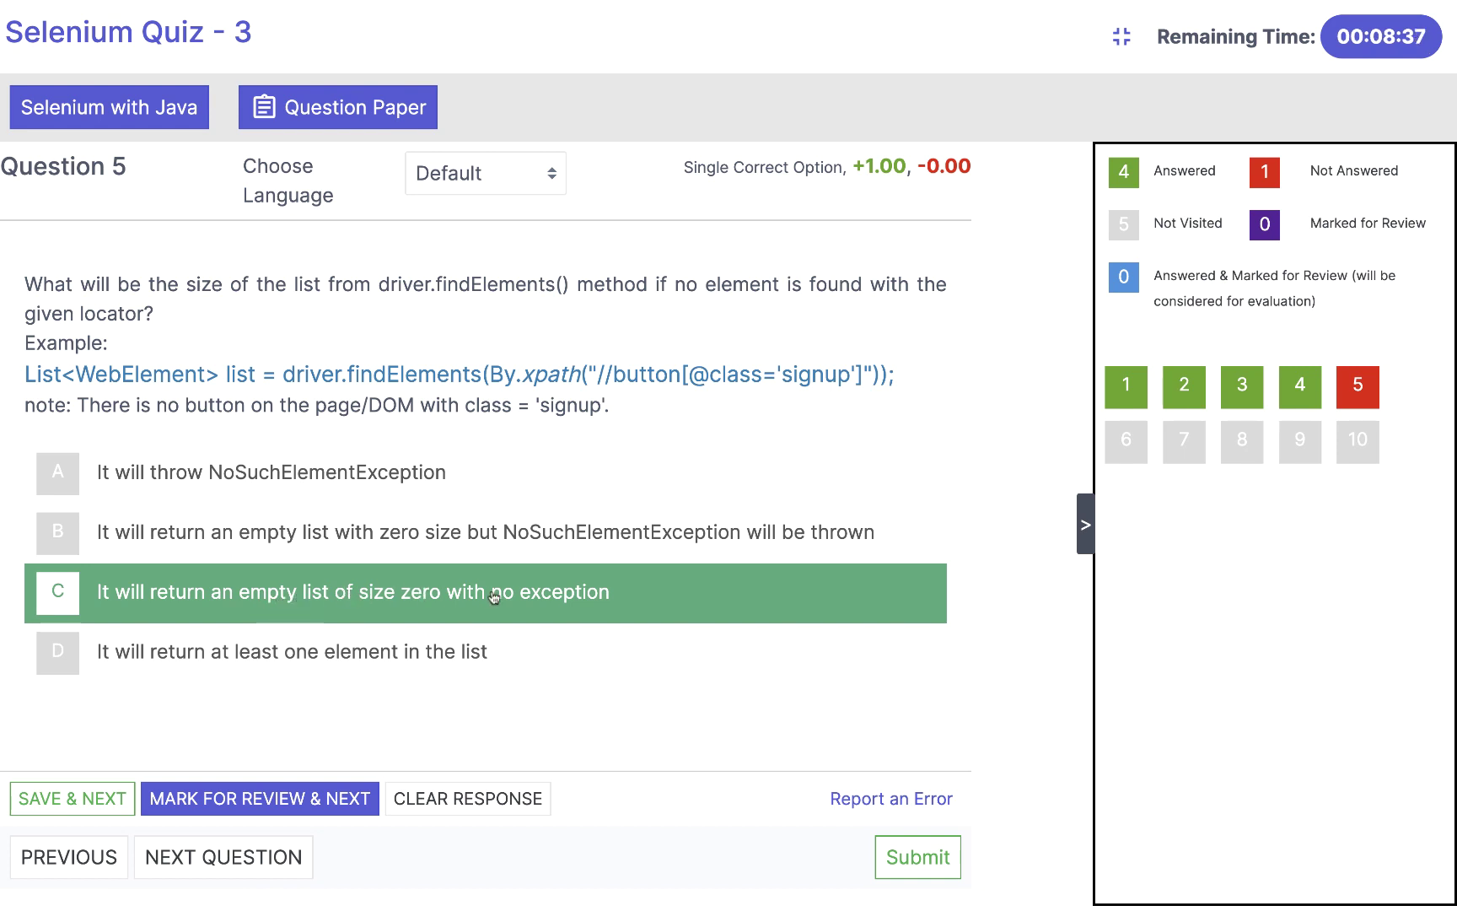
click(83, 802)
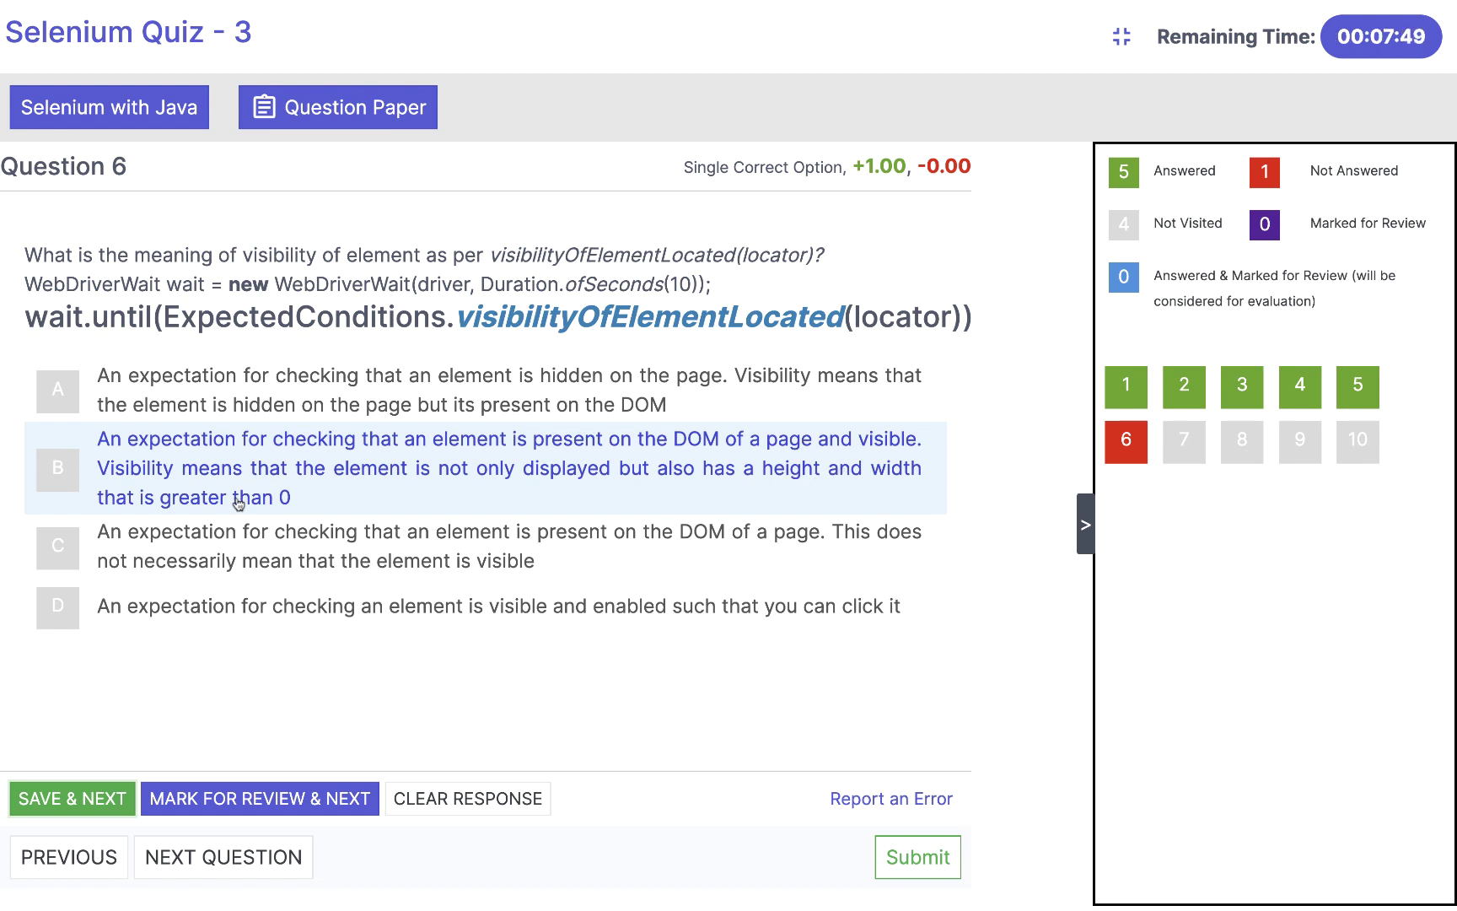
click(59, 474)
Switch to Eclipse and examine the visibilityOfElementLocated documentation and the waitForElementVisible comment in ElementUtil.java for the meaning of visibility
key(ctrl+Left)
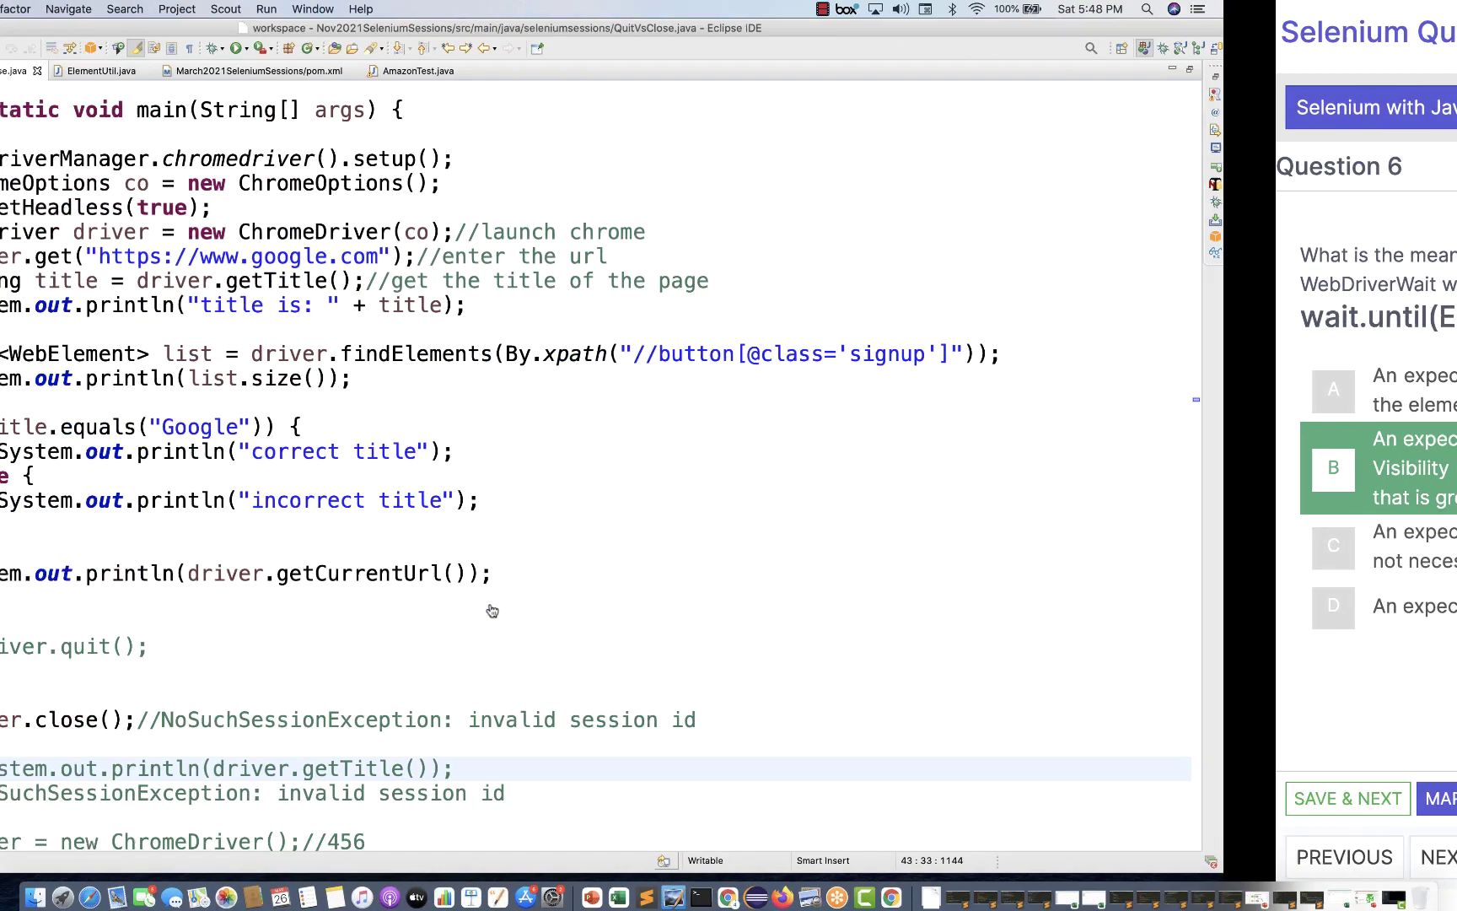
click(898, 459)
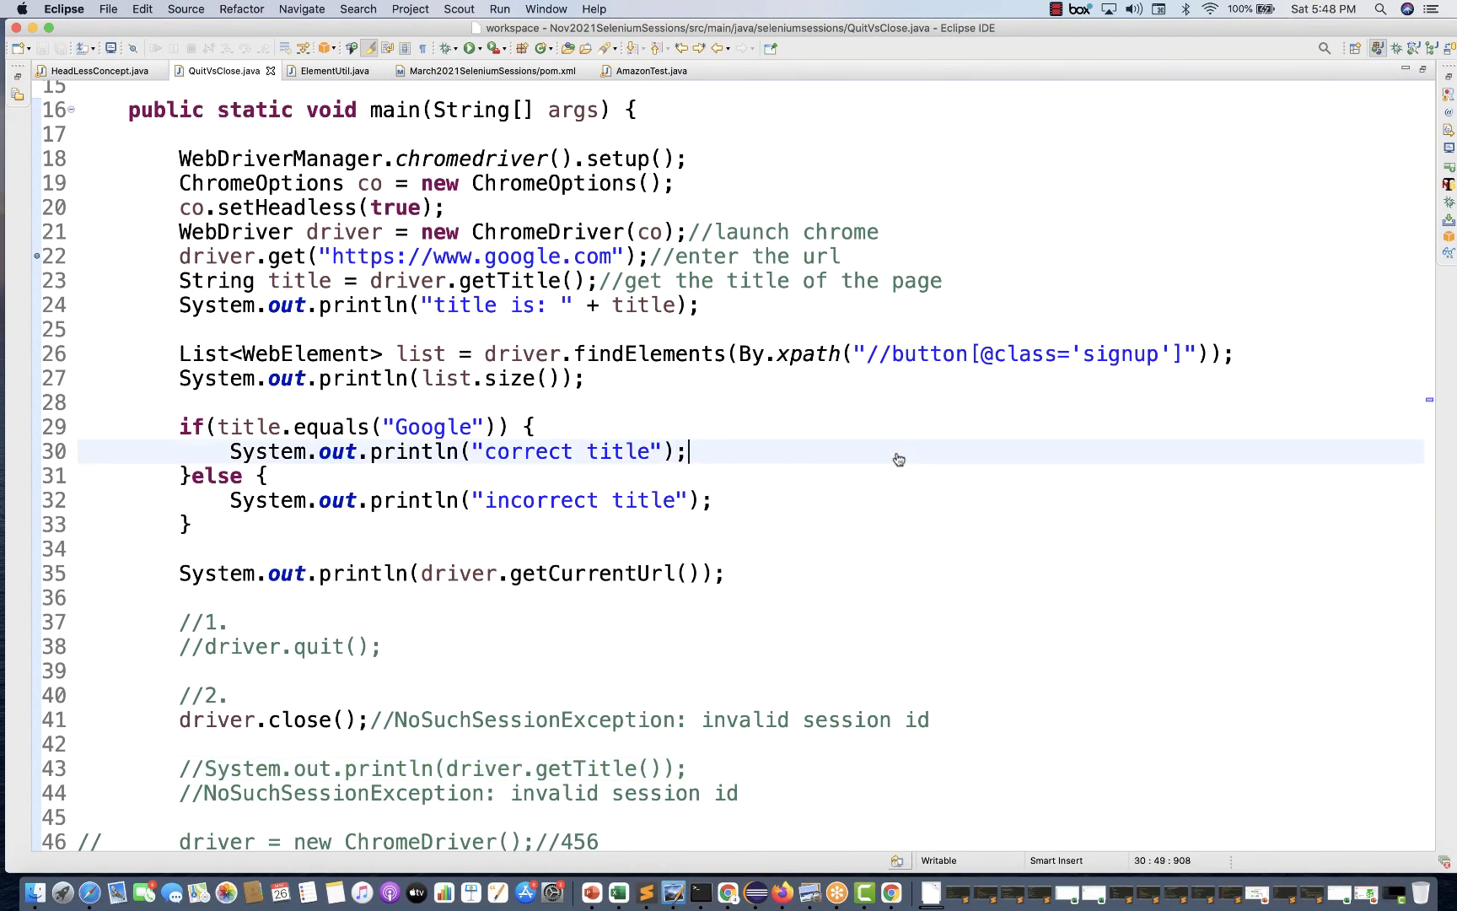
click(334, 73)
scroll(741, 429, down, 2)
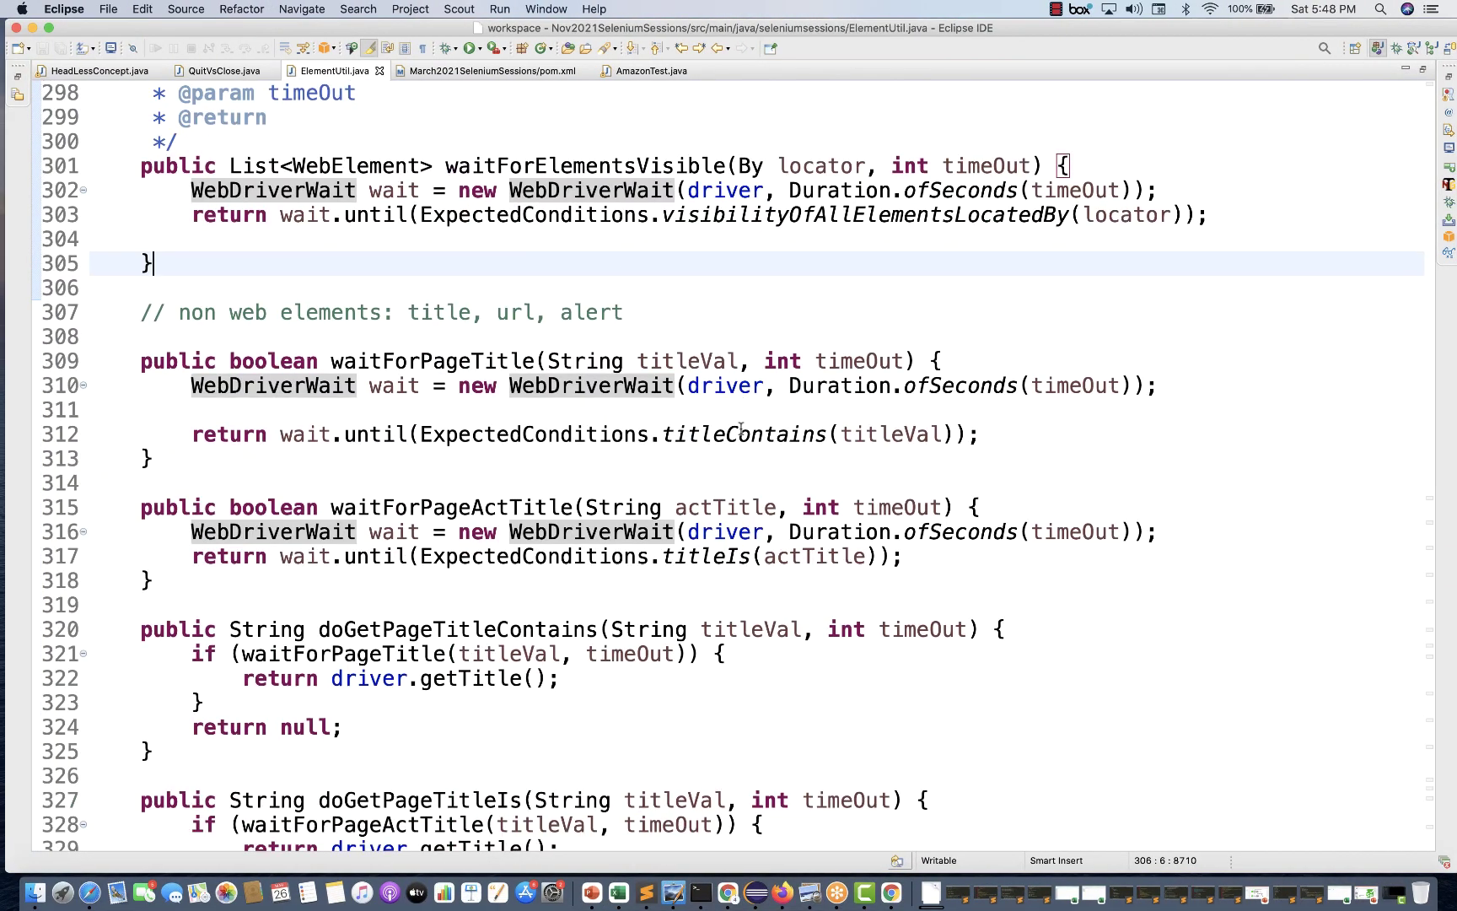
scroll(742, 430, up, 8)
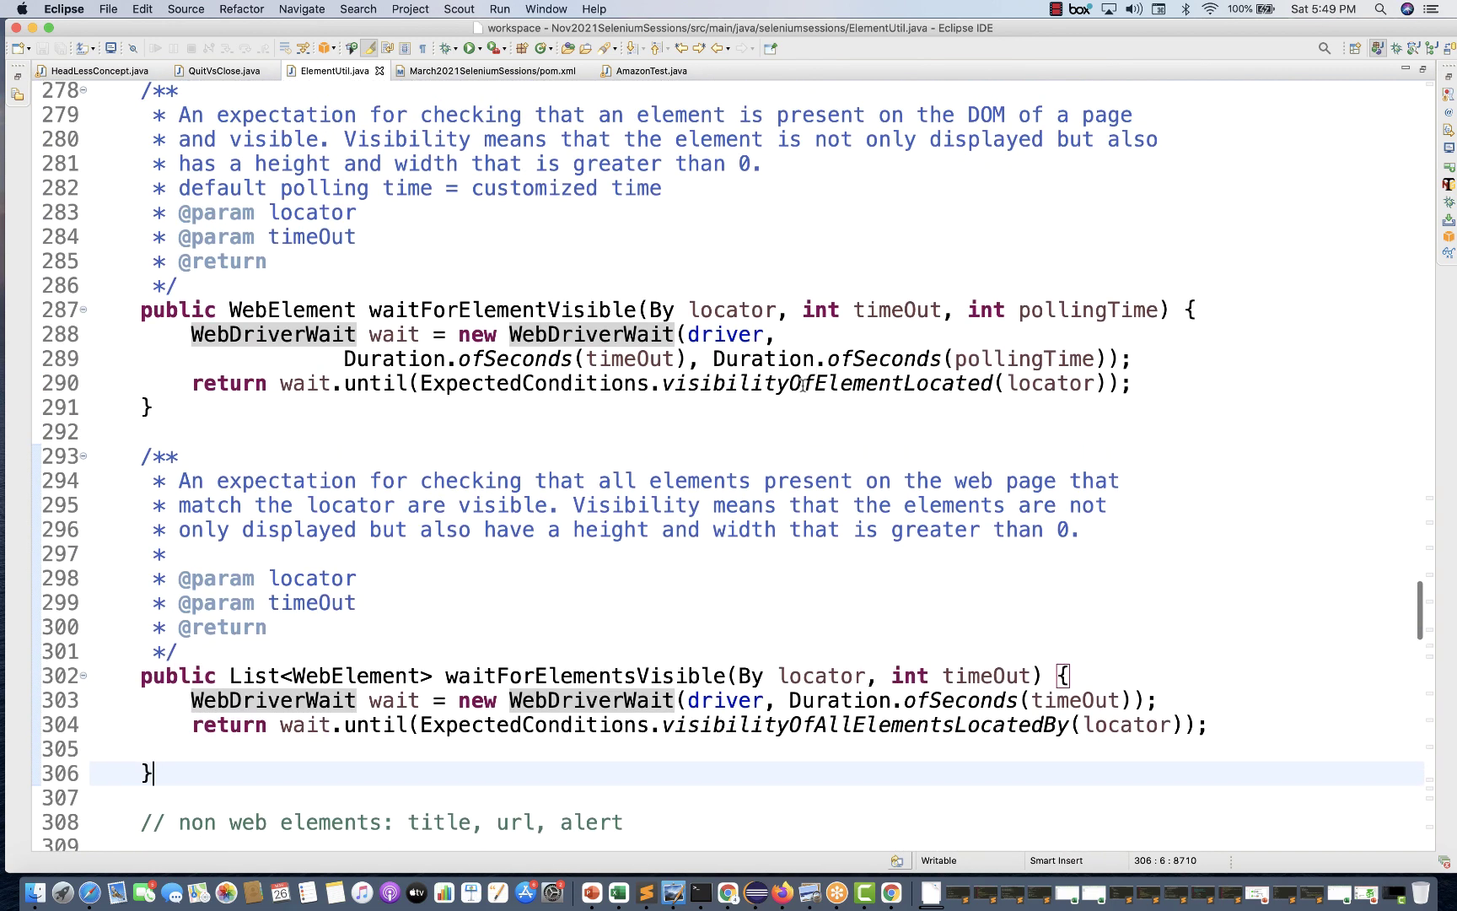
mouse_move(803, 386)
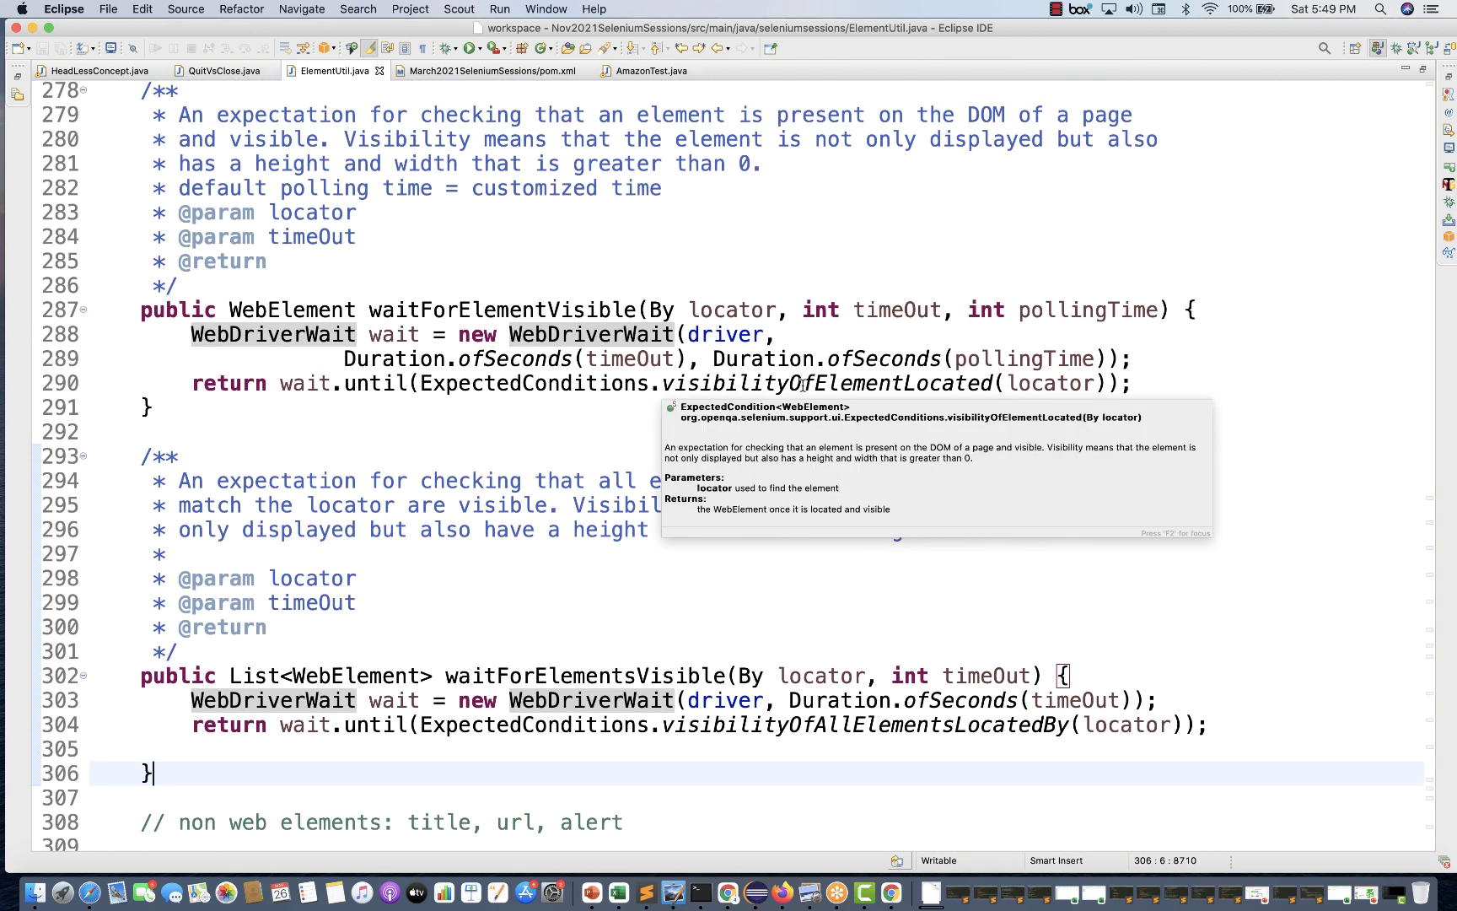
triple_click(764, 449)
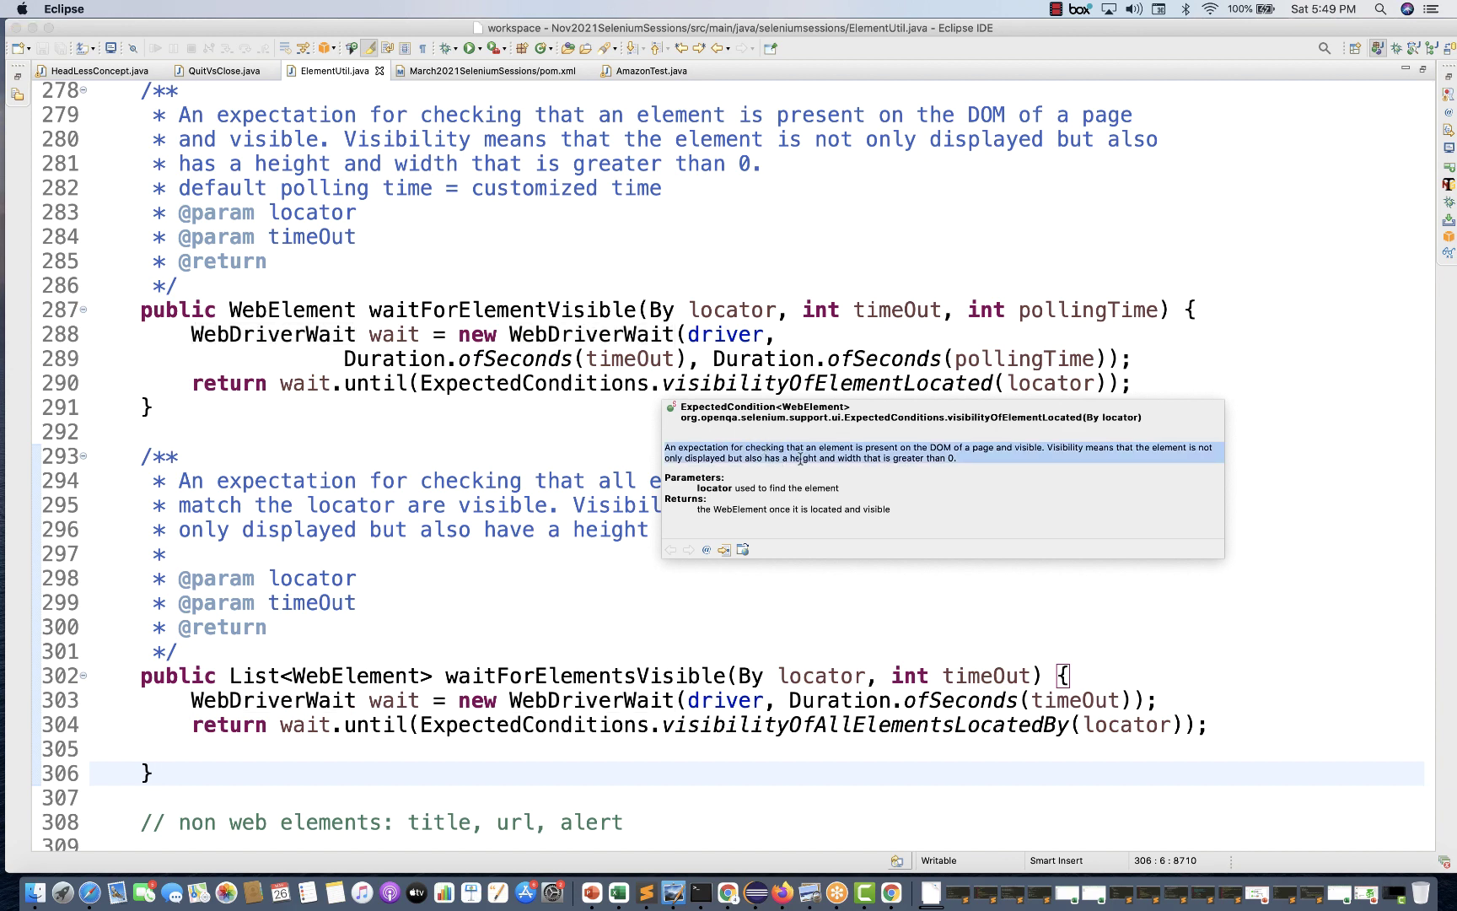
scroll(650, 387, up, 3)
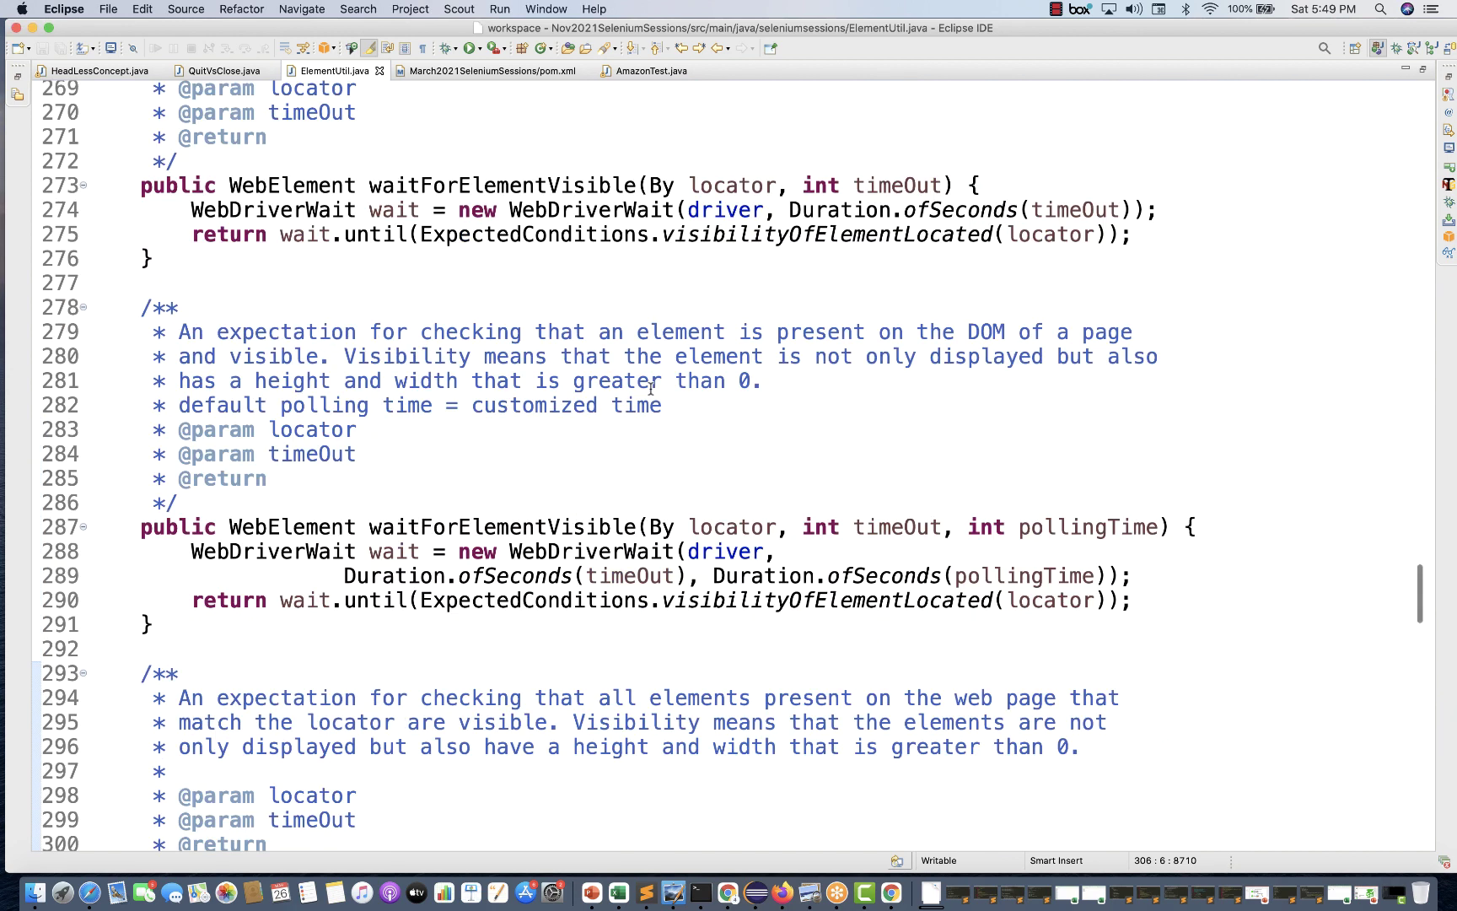
drag(772, 379, 178, 331)
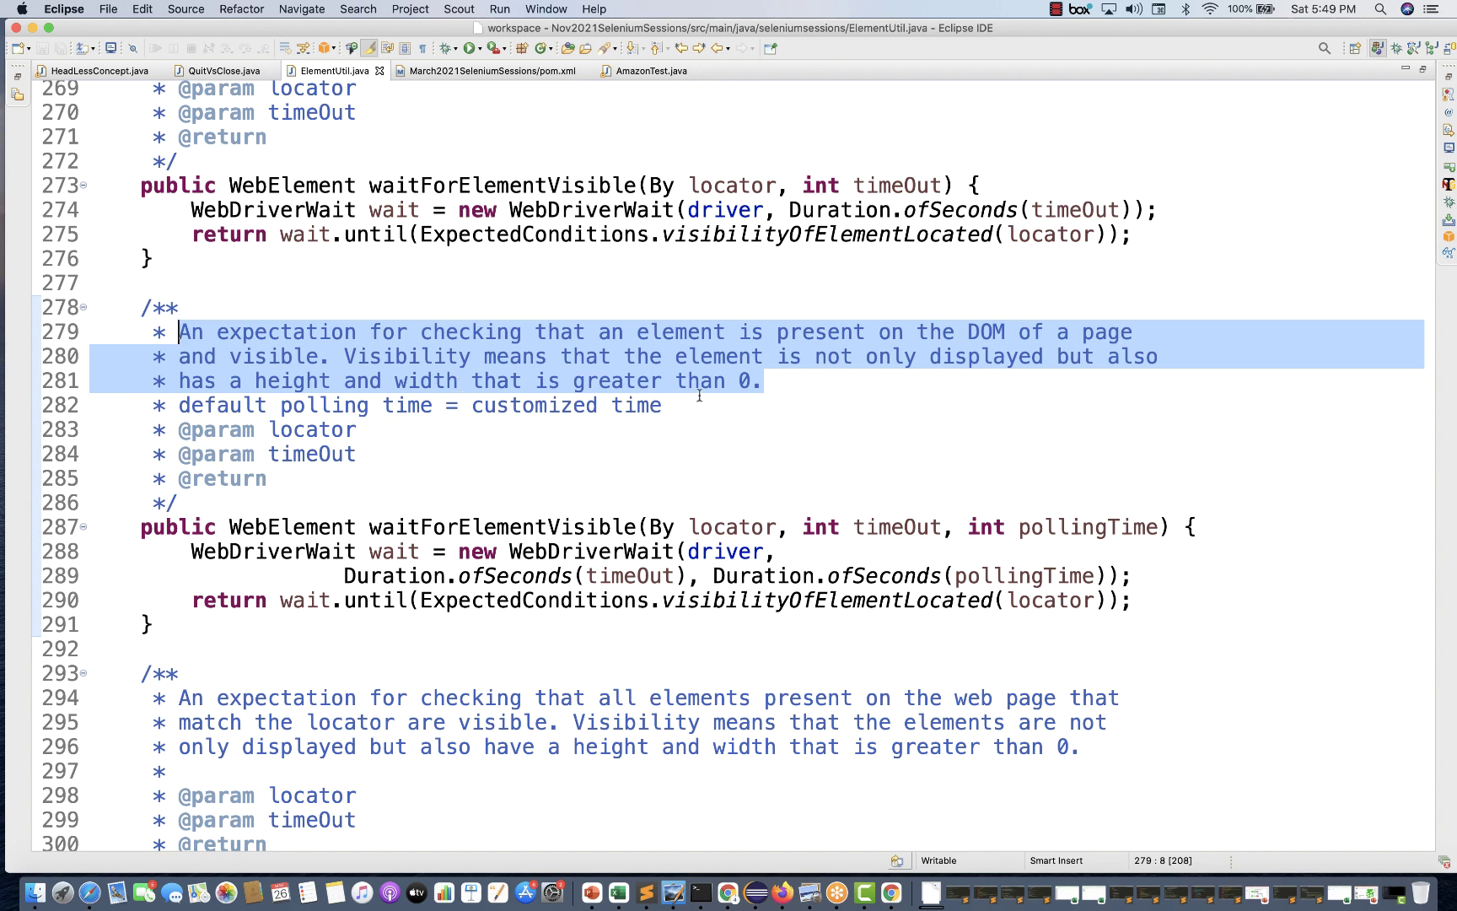
drag(755, 386, 344, 363)
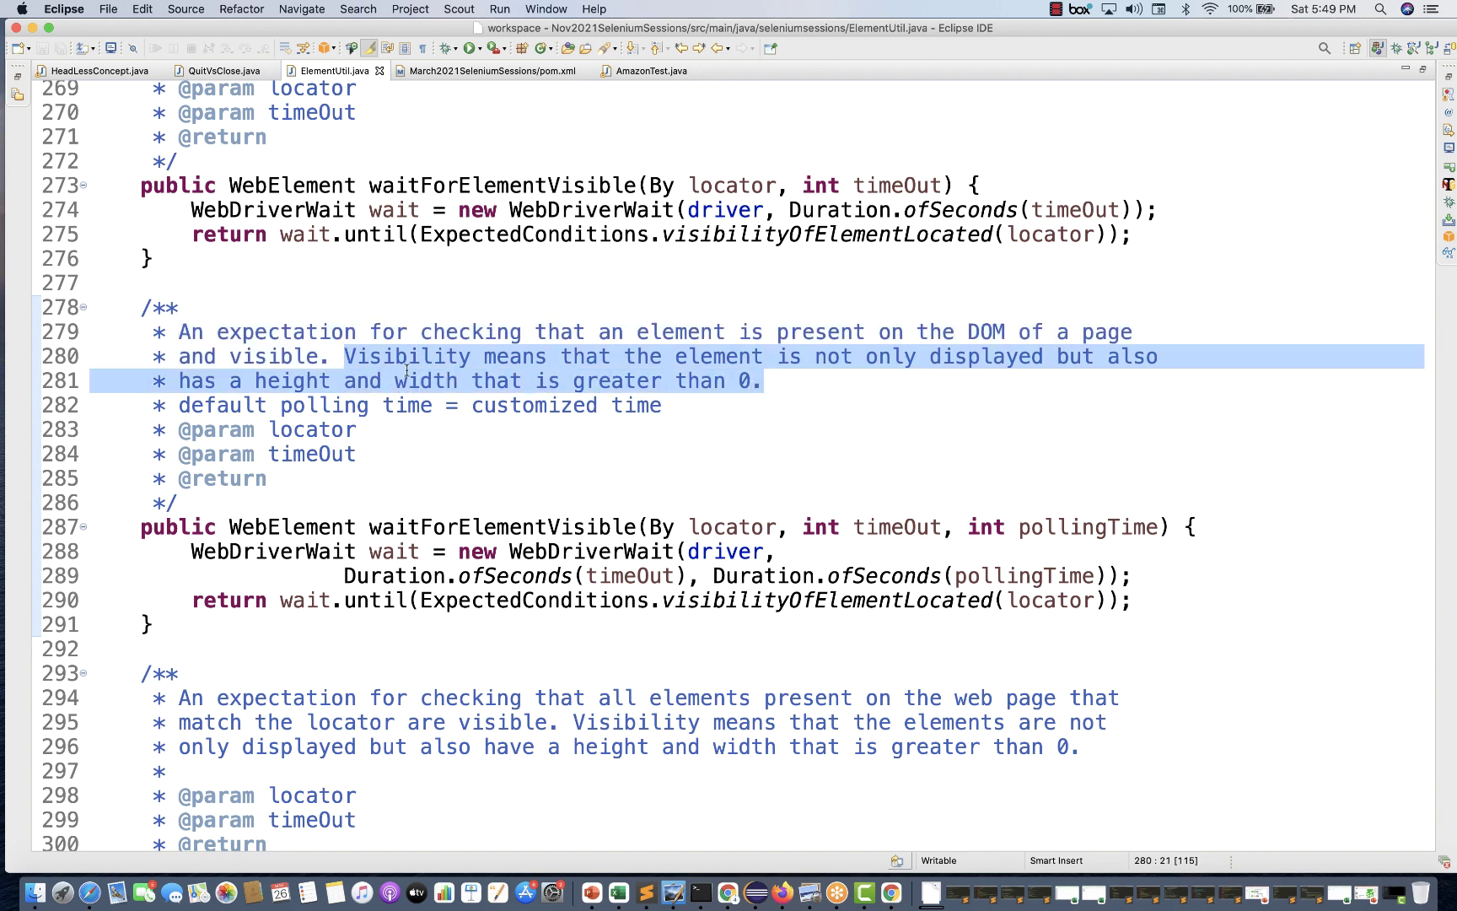
click(698, 436)
Switch back to the quiz, save question 6's answer and select both are synonyms, with navigate().to() calling get() internally, for question 7
key(ctrl+Right)
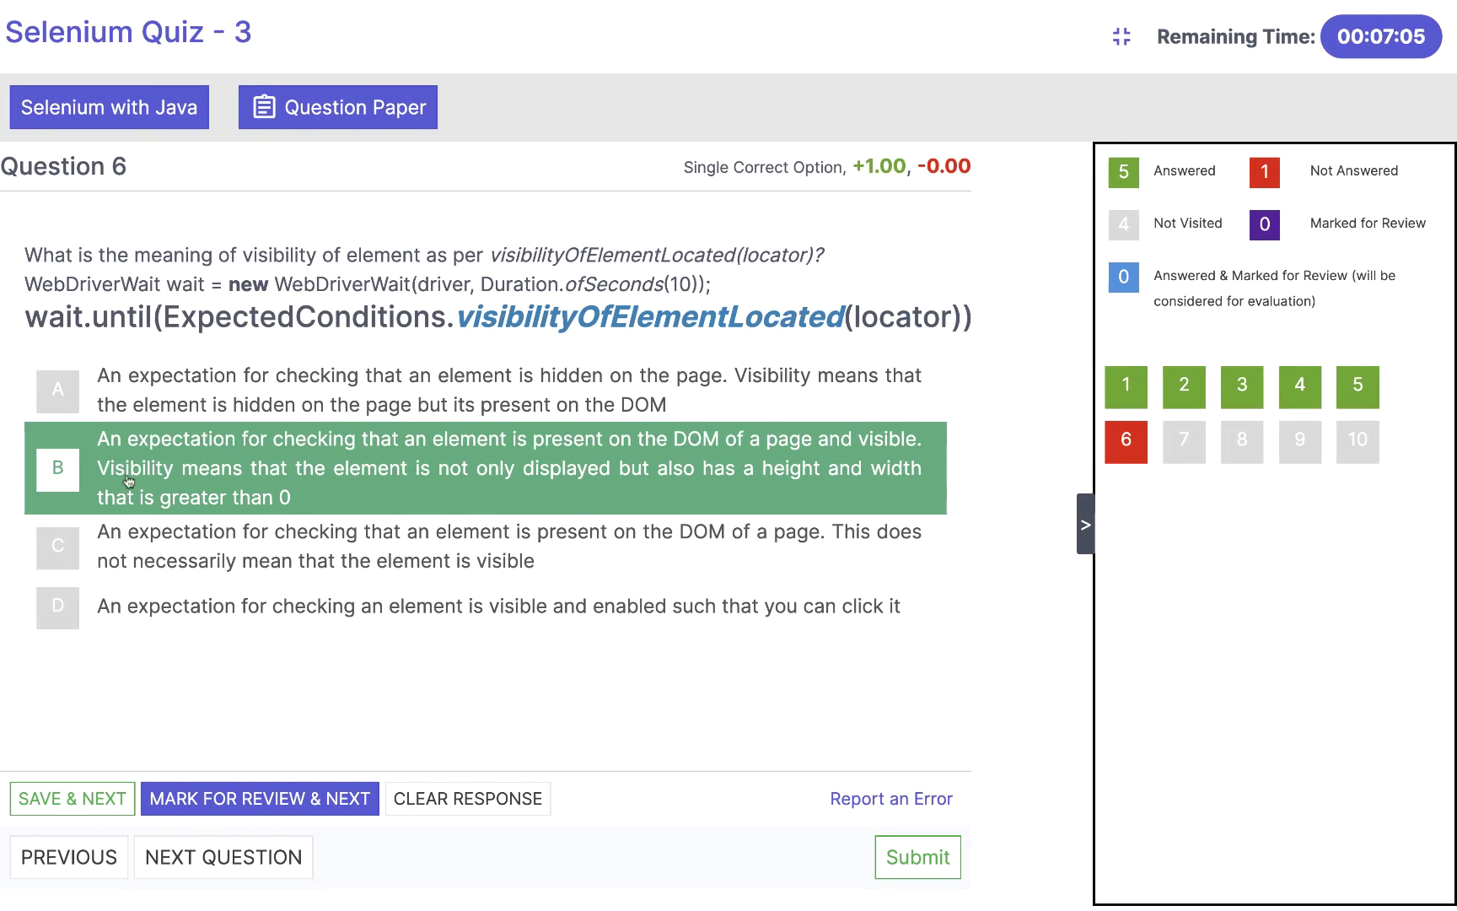
click(75, 801)
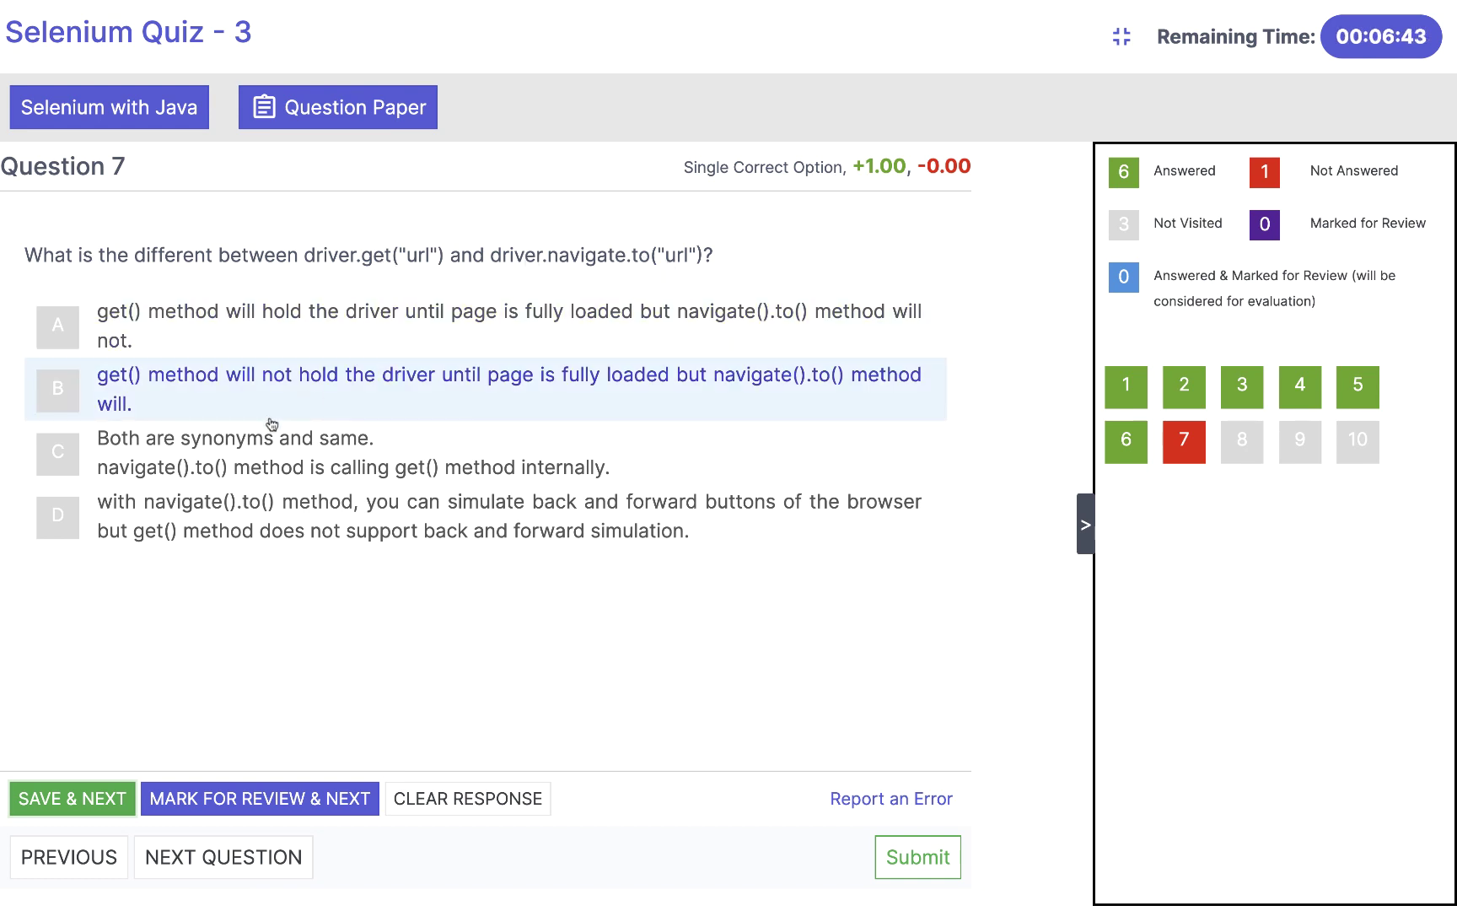
click(65, 456)
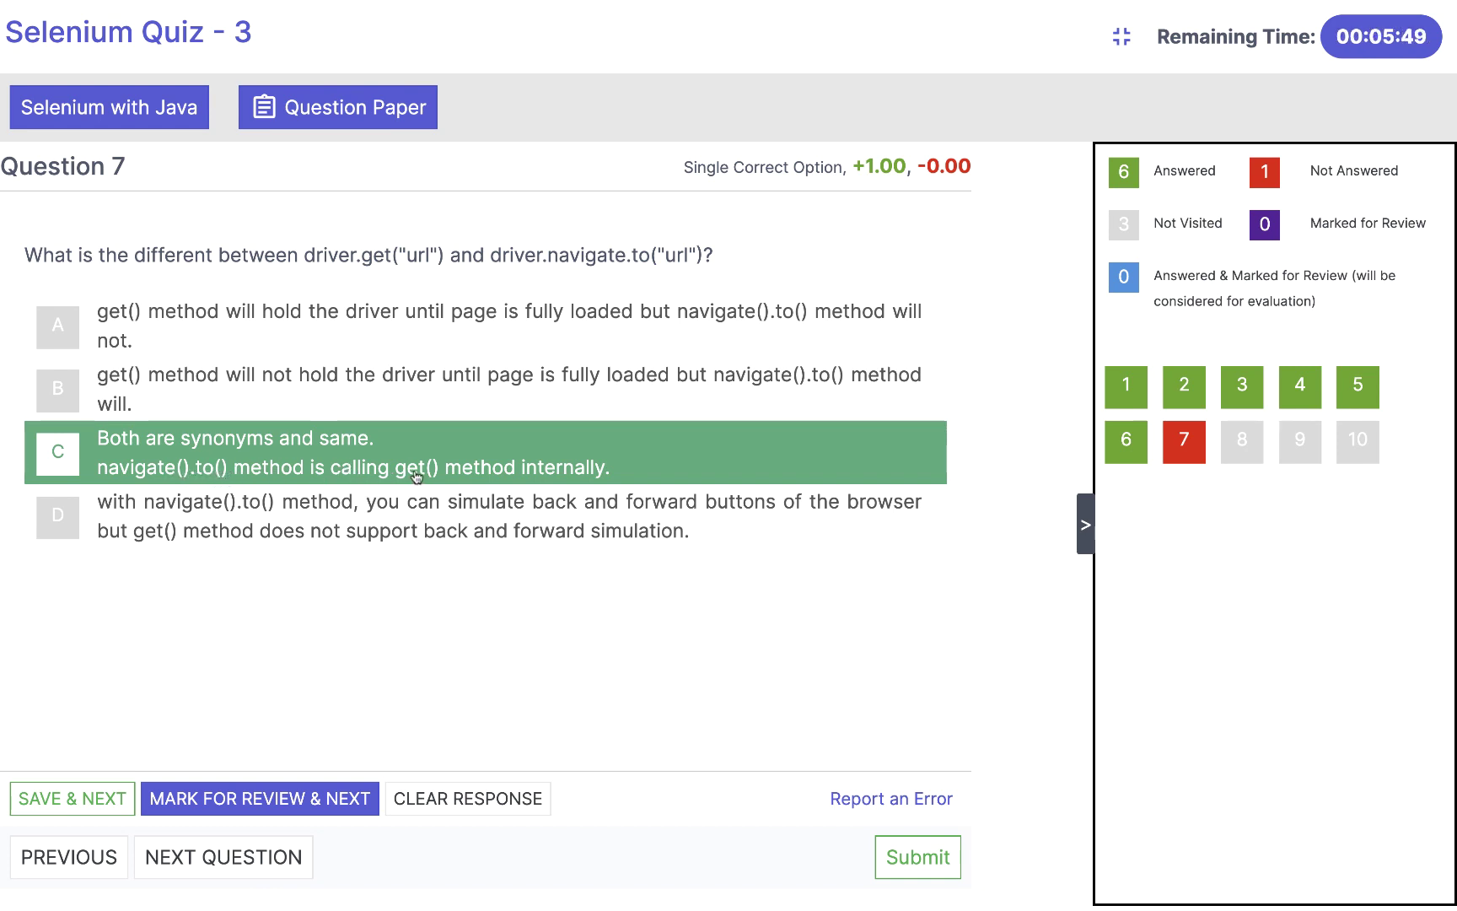
key(ctrl+Left)
click(416, 429)
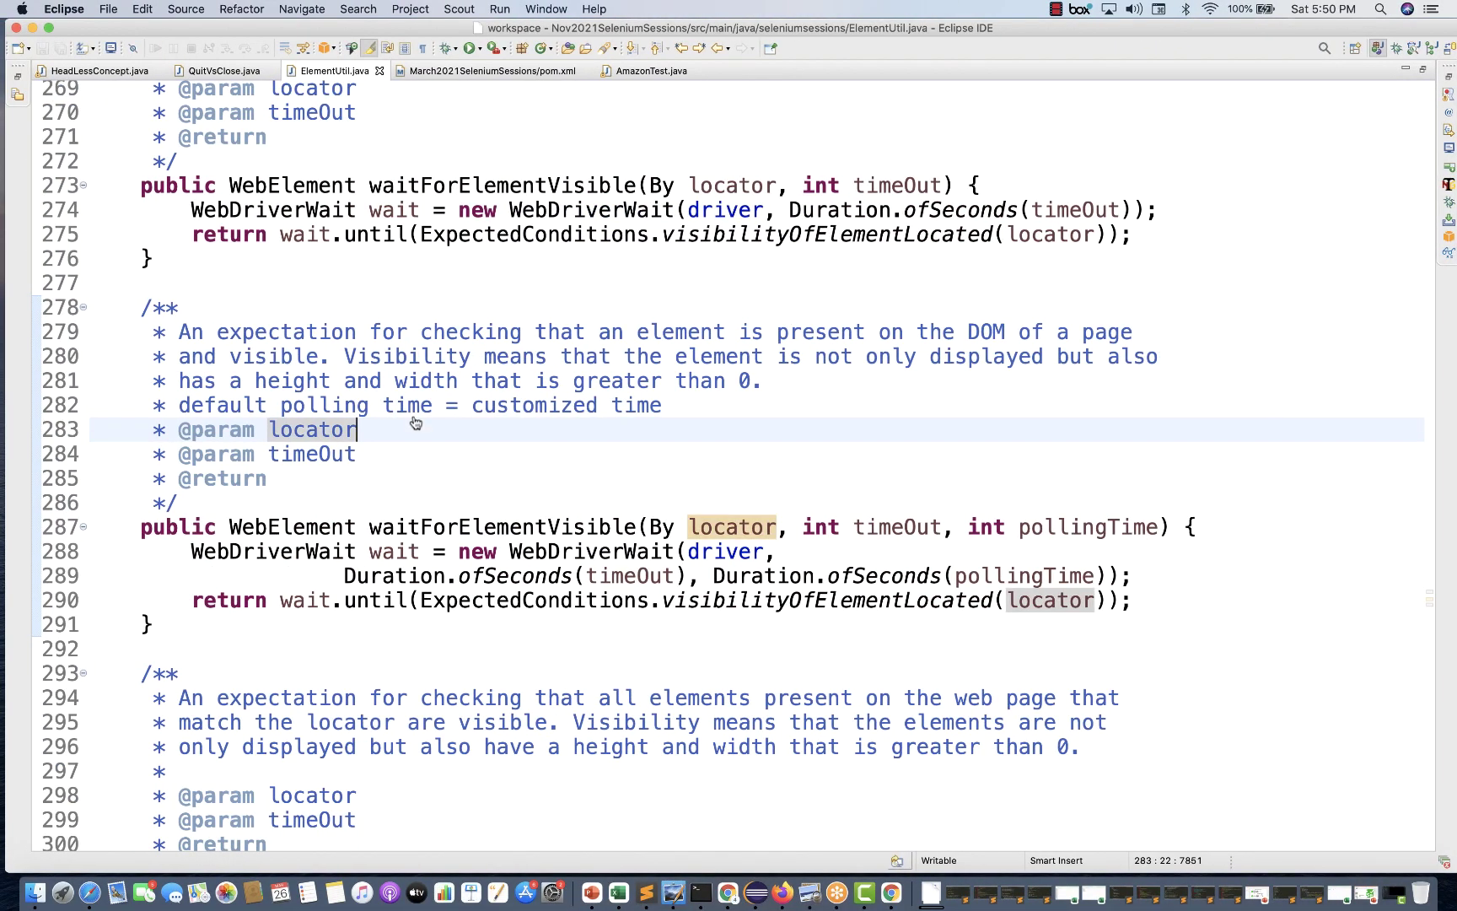
click(226, 72)
click(716, 306)
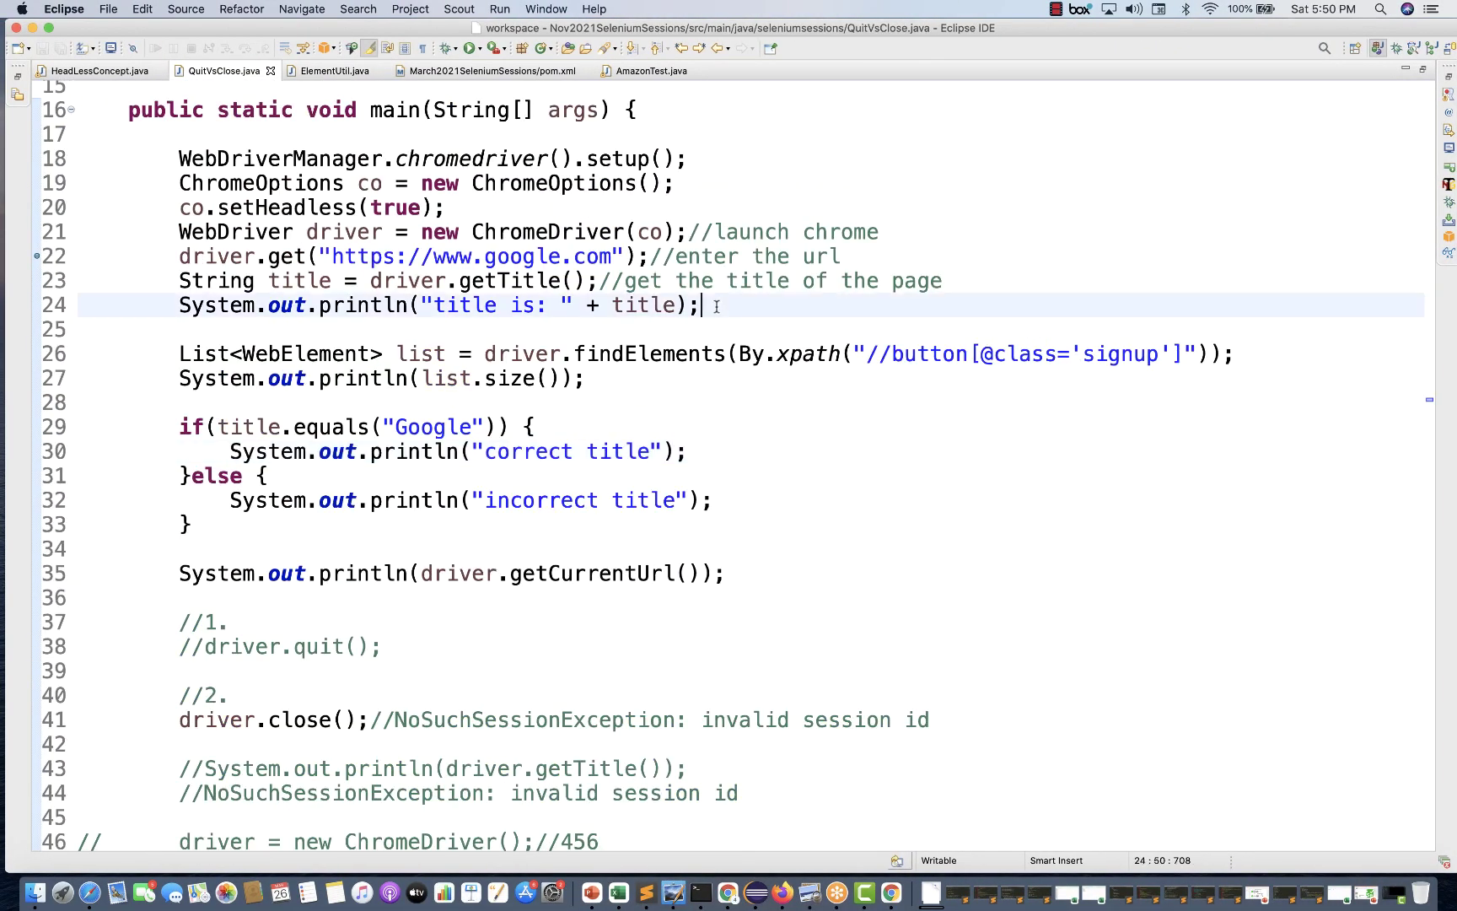
key(Return)
key(Return)
text(driver)
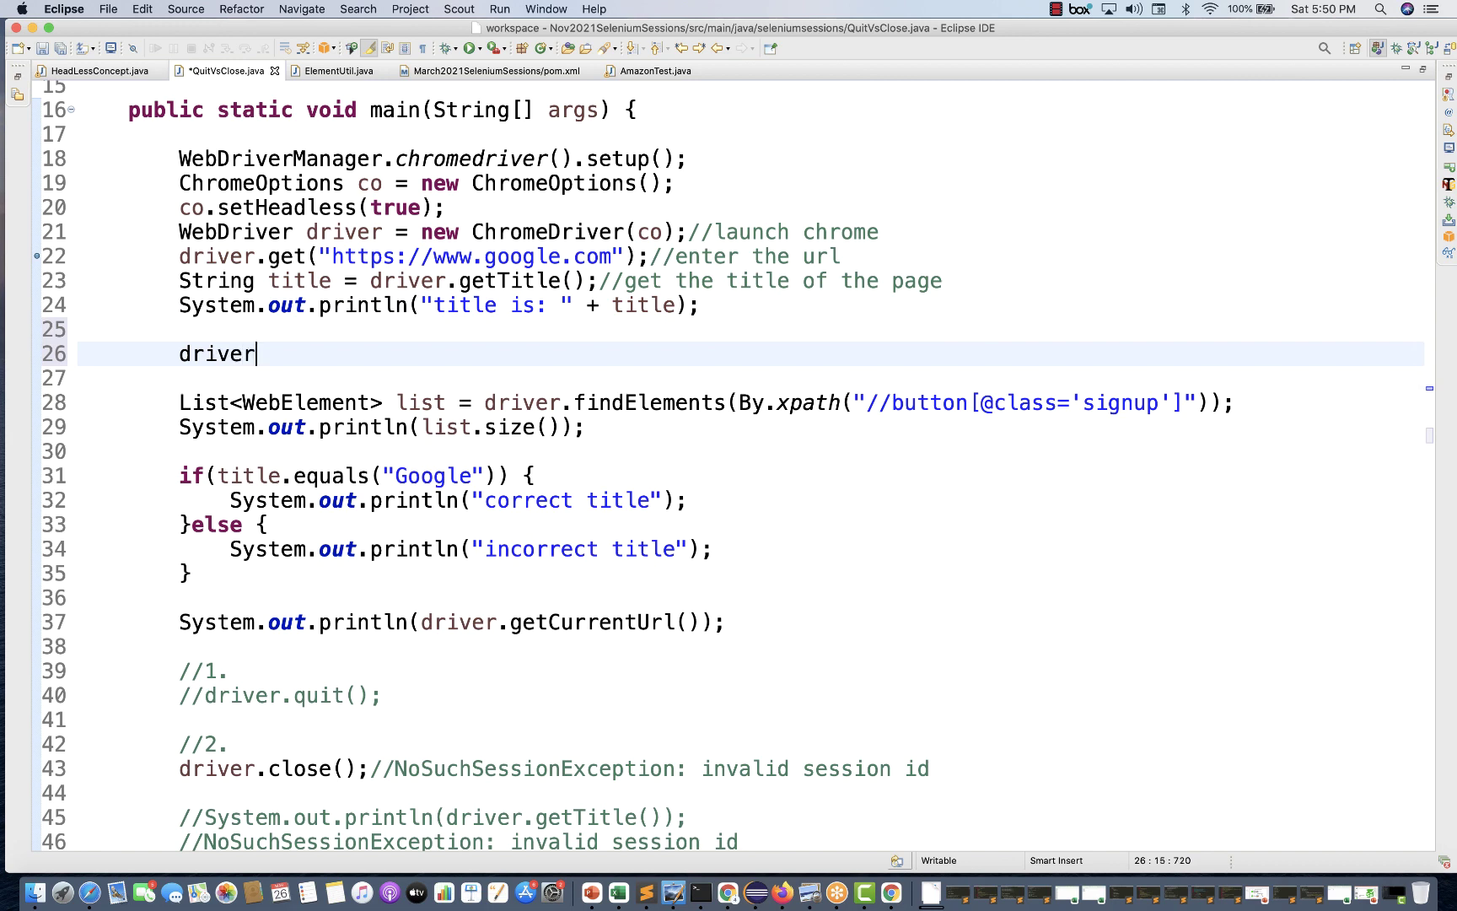
text(.nab)
key(Return)
key(BackSpace)
key(BackSpace)
text(v)
key(Return)
text().to)
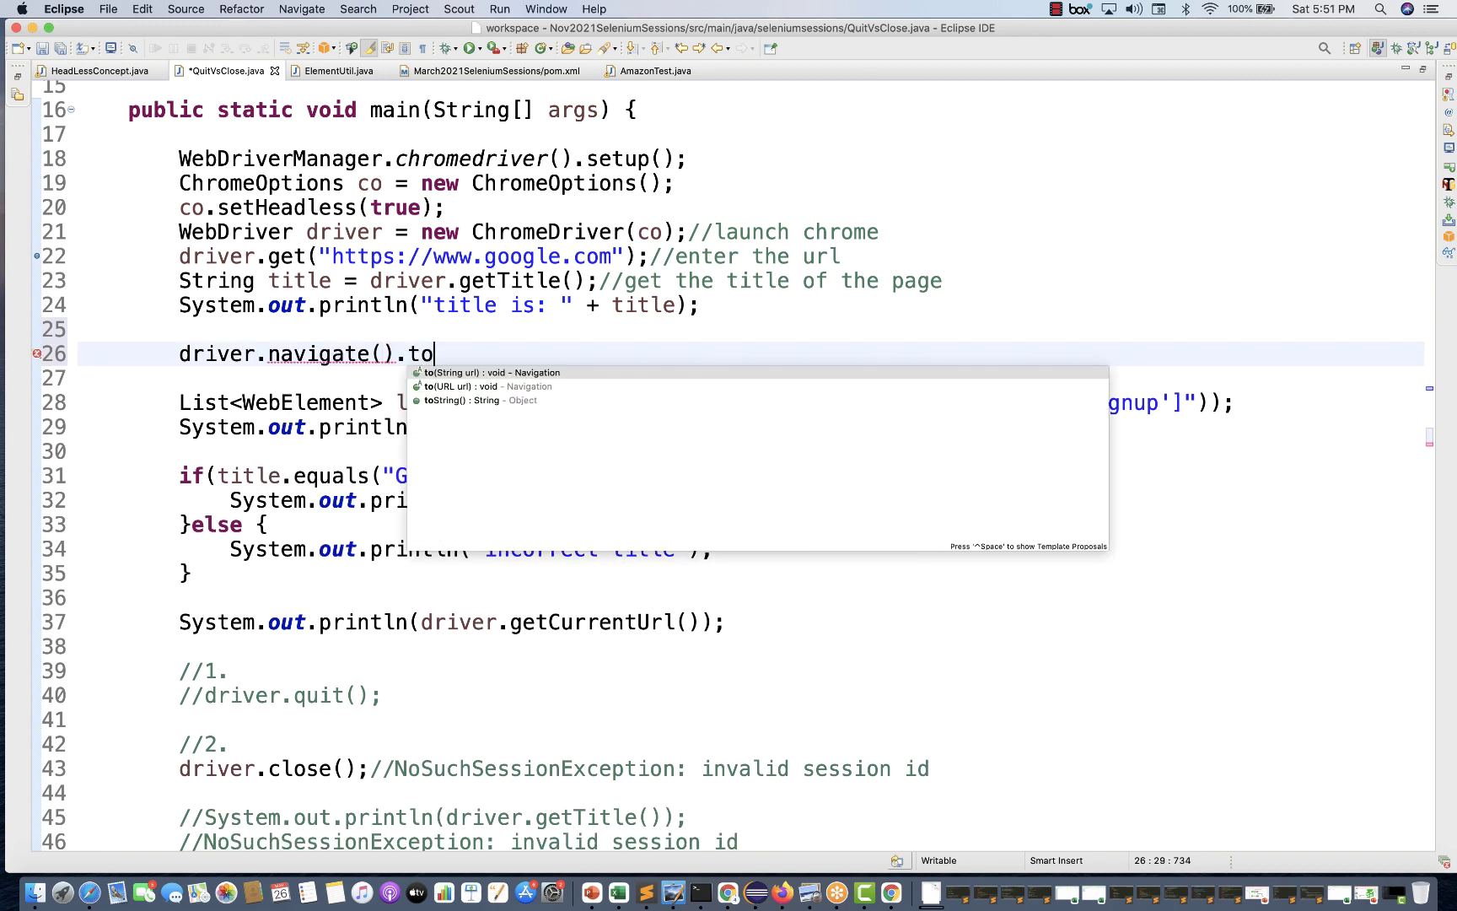
key(Return)
text(")
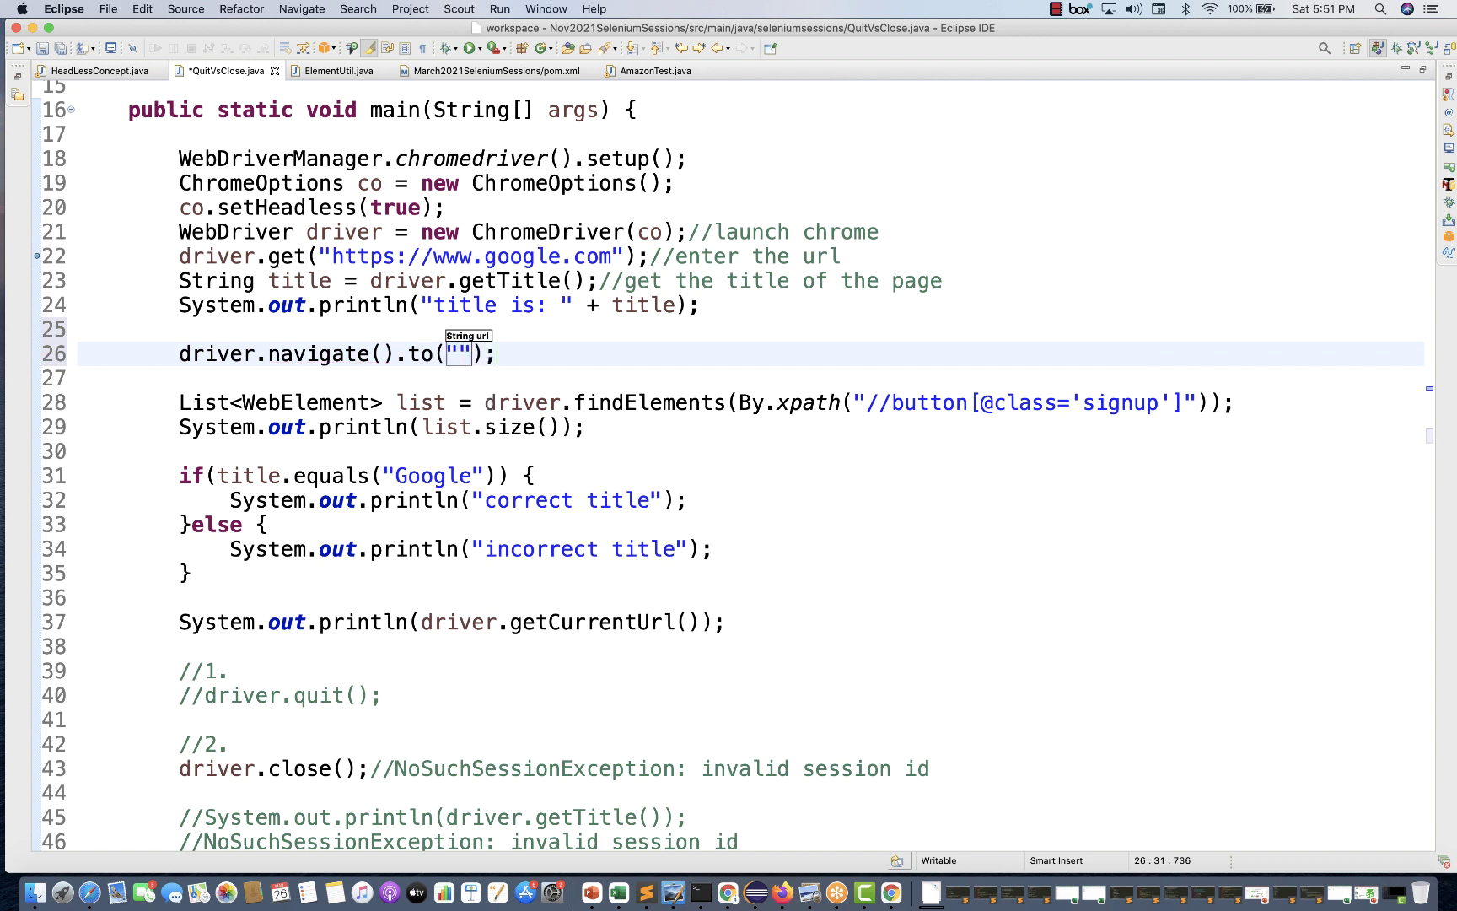
text(http:)
text(//www.ab)
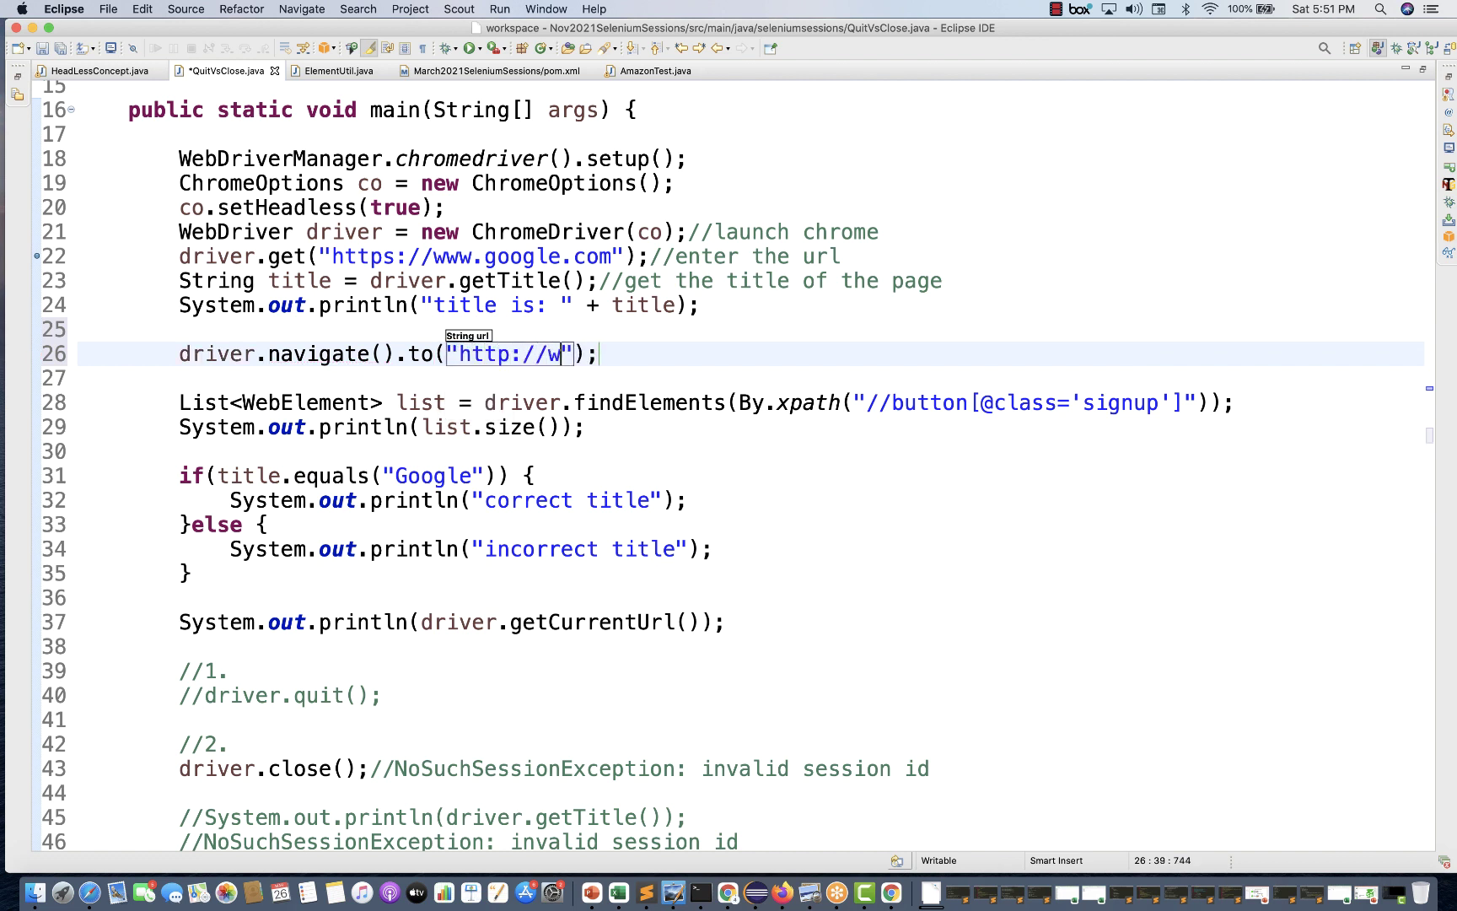
text(c.com)
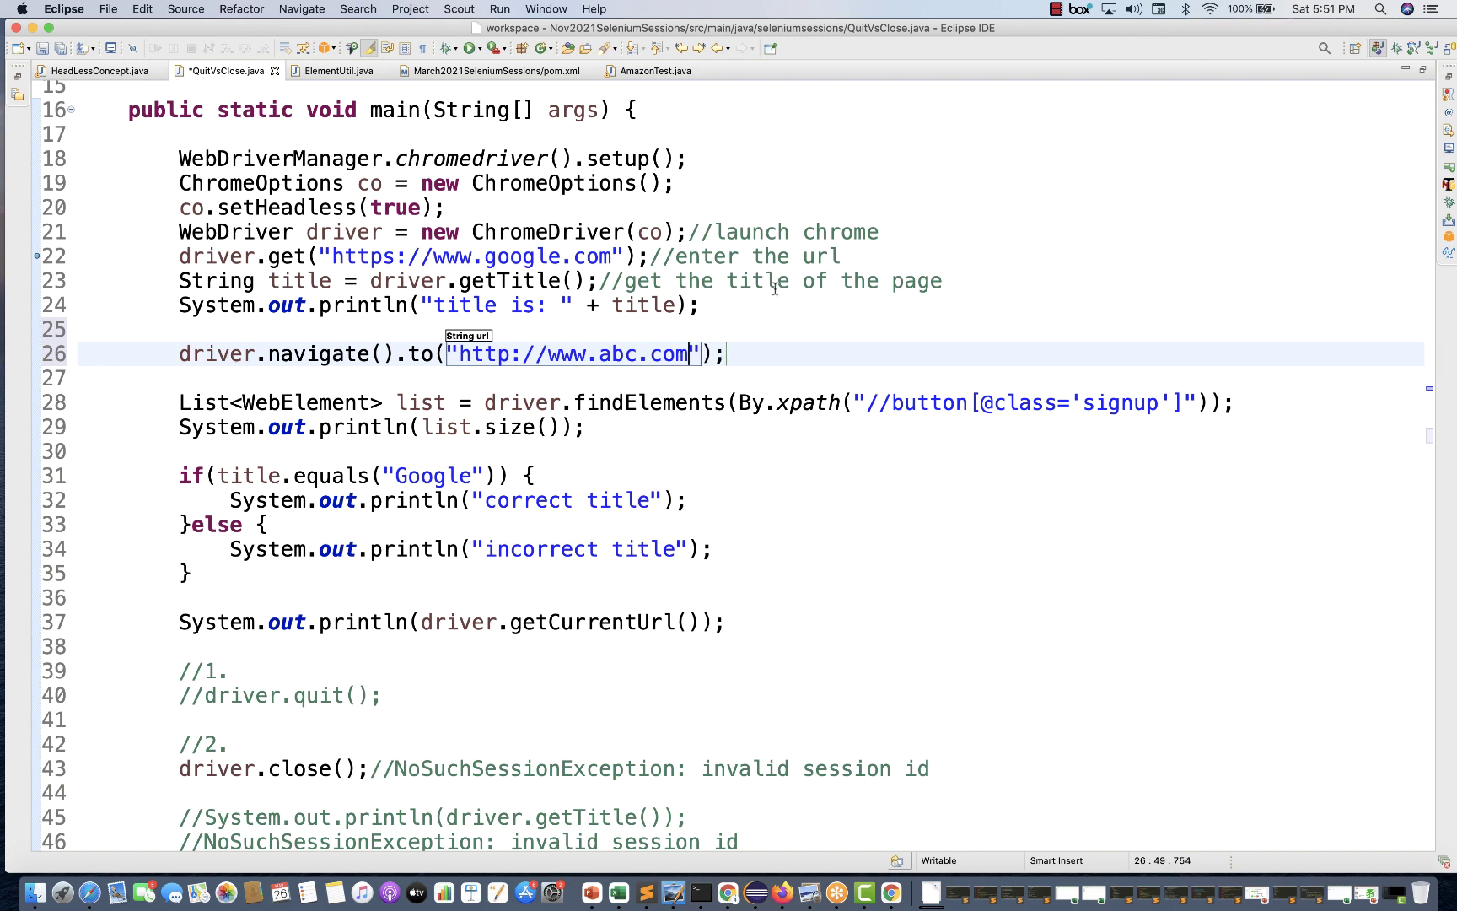
key(super+s)
Open the declaration of the navigation to method and its RemoteNavigation implementation, and examine which method it calls internally
super+click(418, 356)
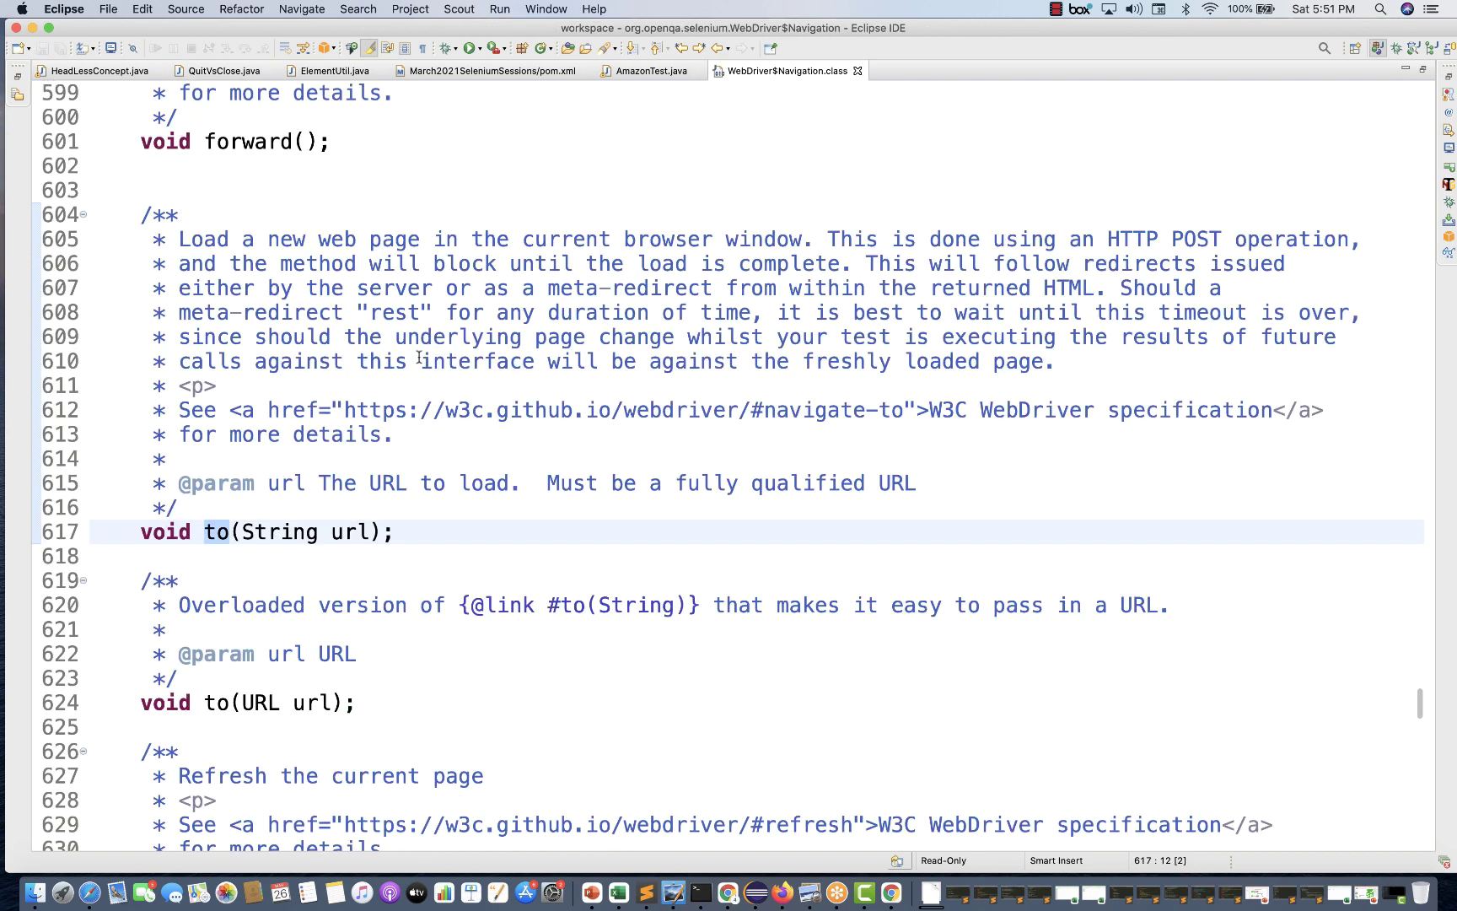
scroll(426, 557, down, 1)
mouse_move(215, 523)
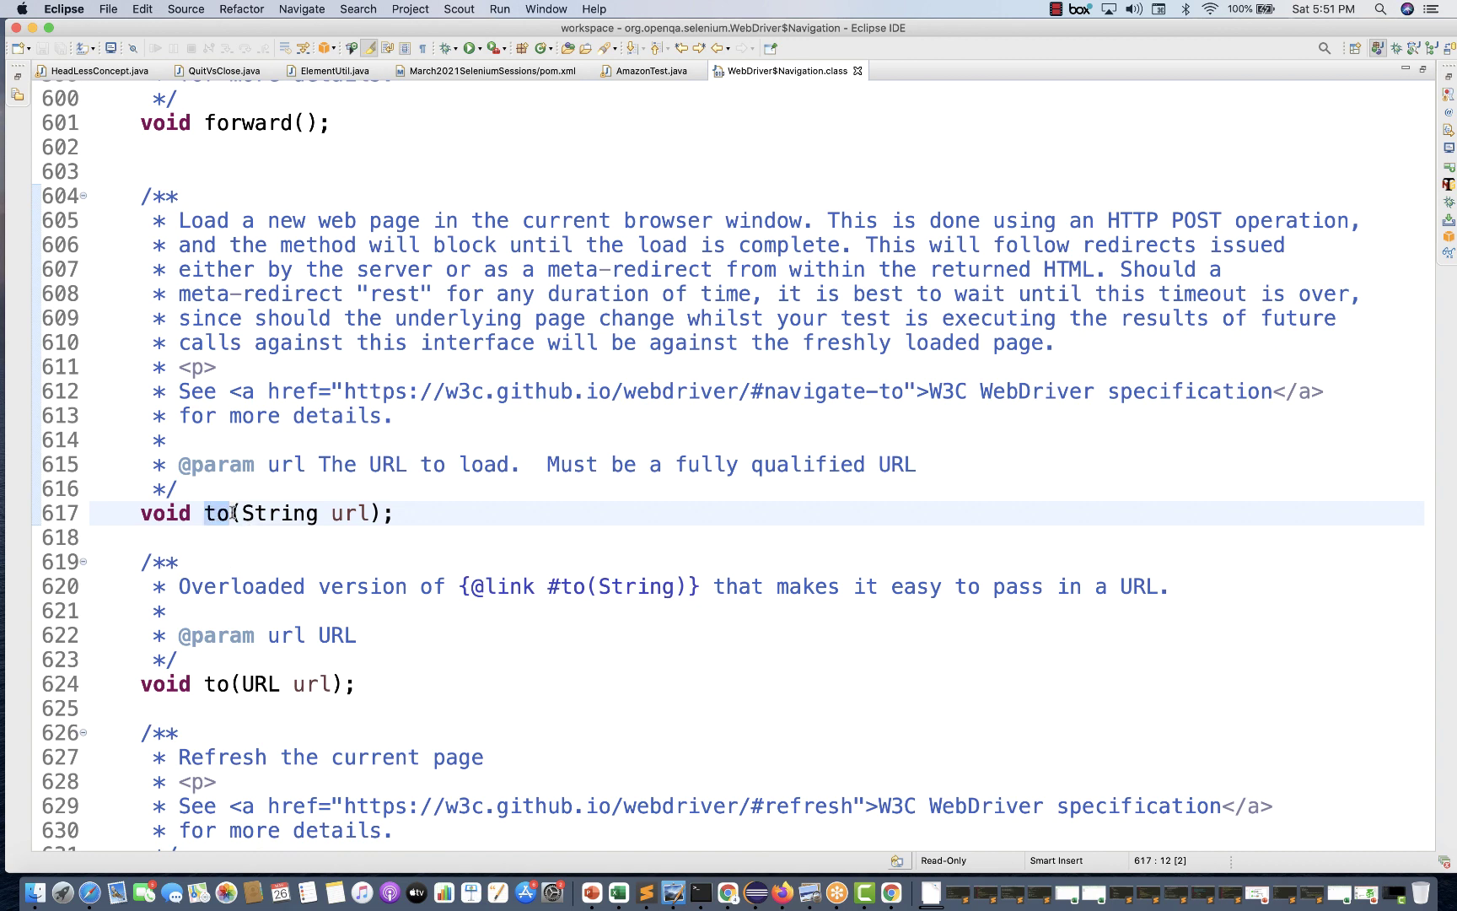
scroll(233, 539, up, 5)
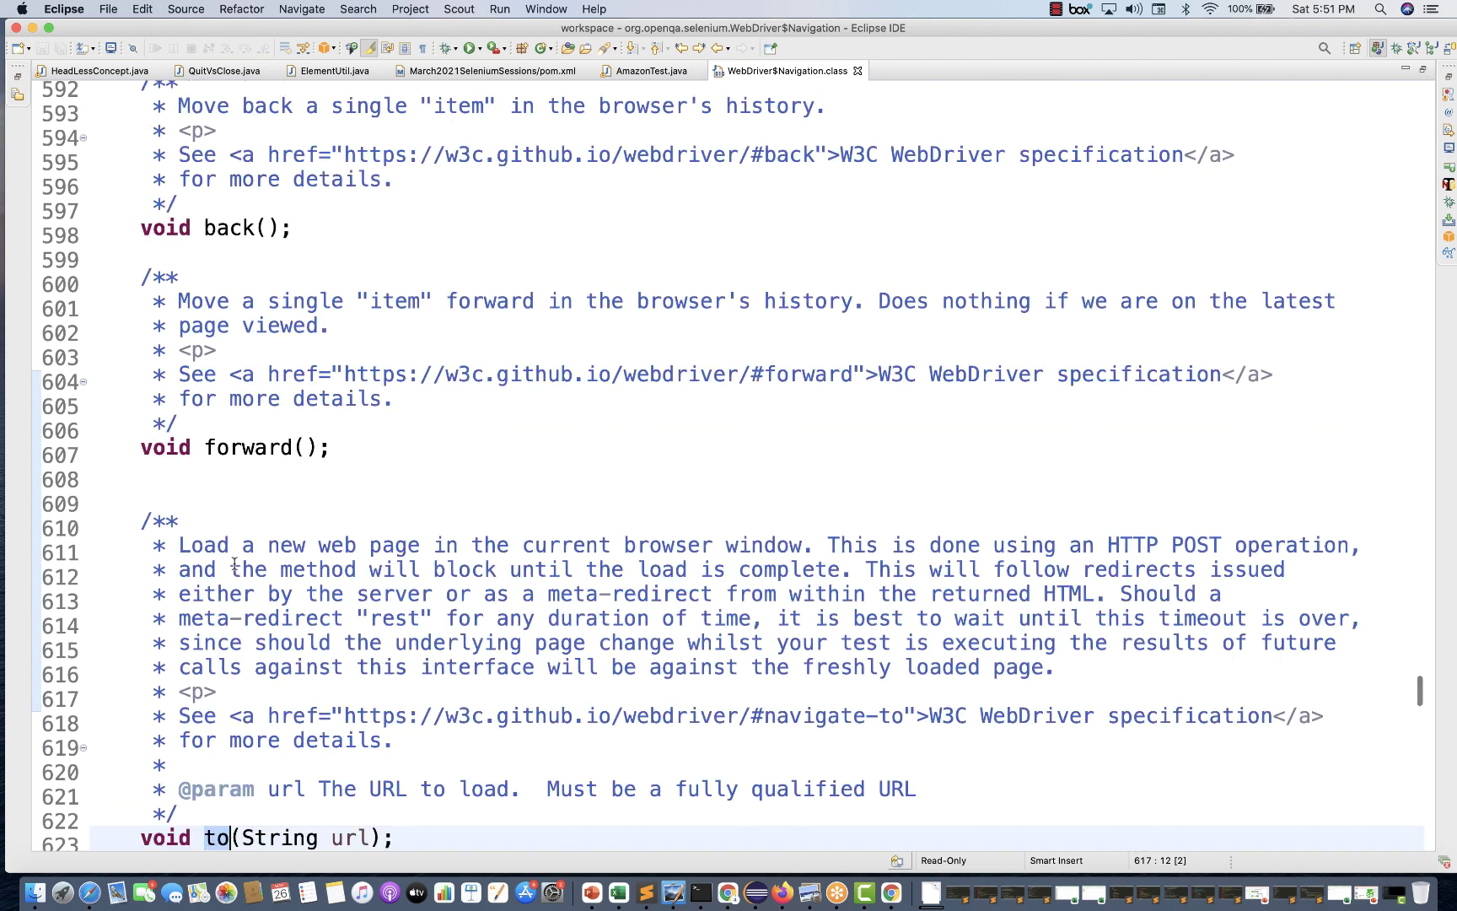
scroll(235, 564, up, 3)
scroll(219, 674, down, 4)
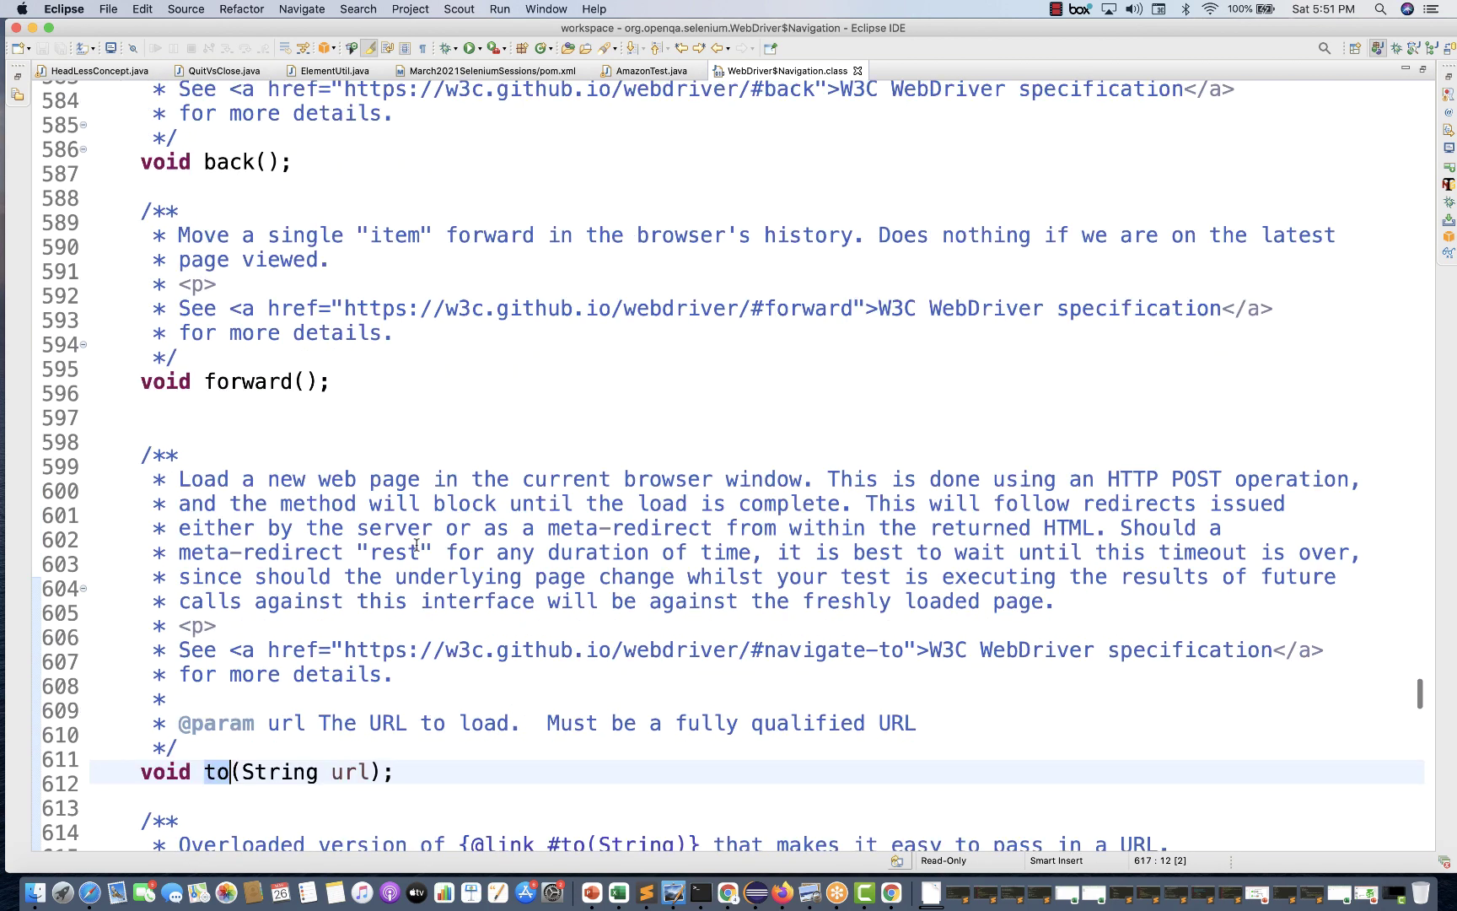
mouse_move(212, 683)
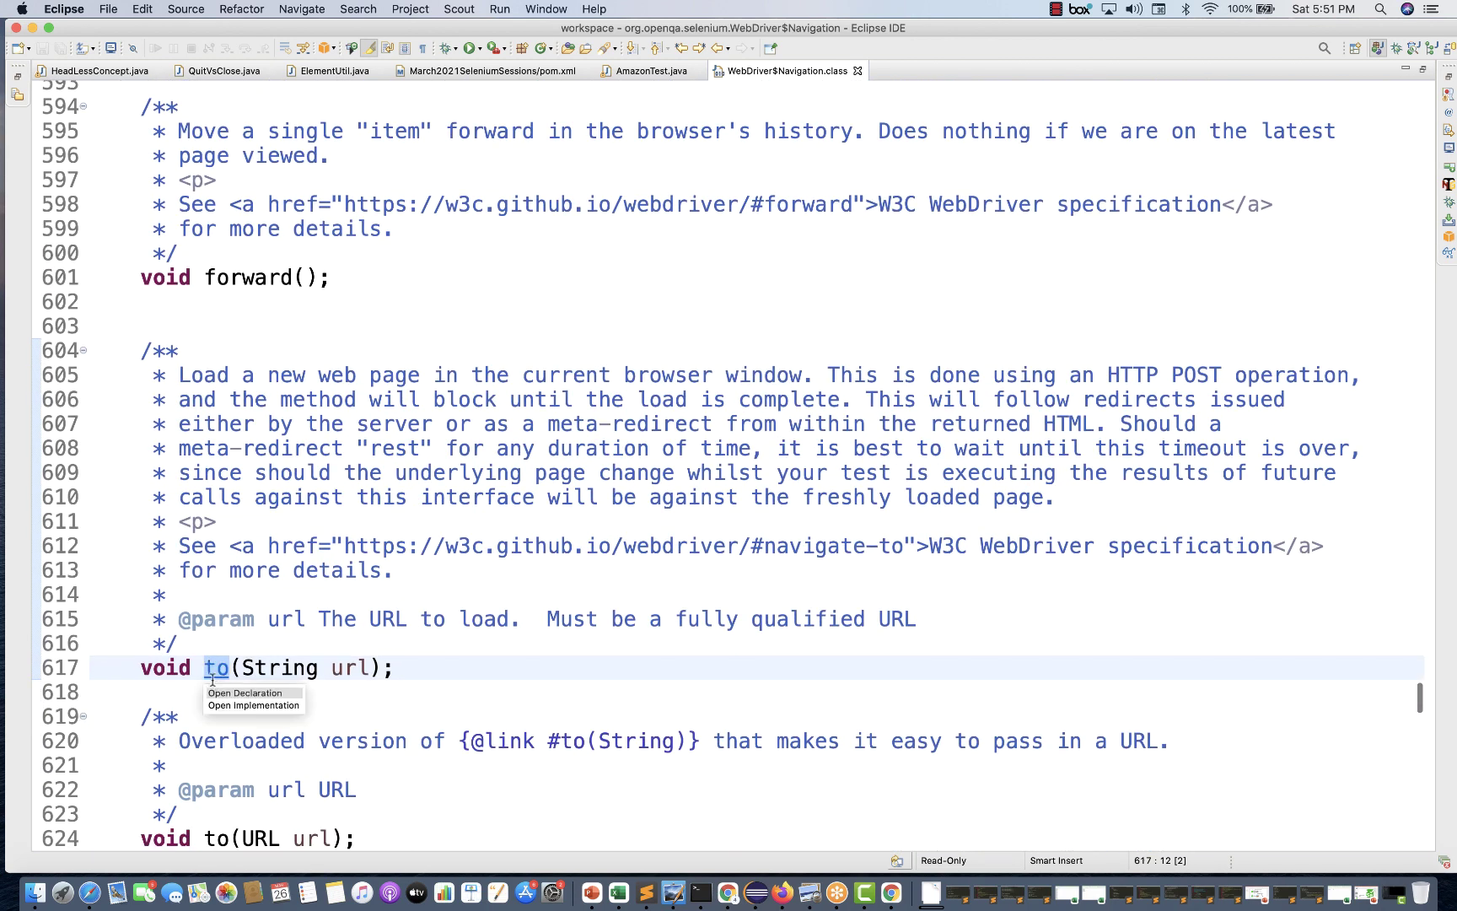
click(240, 705)
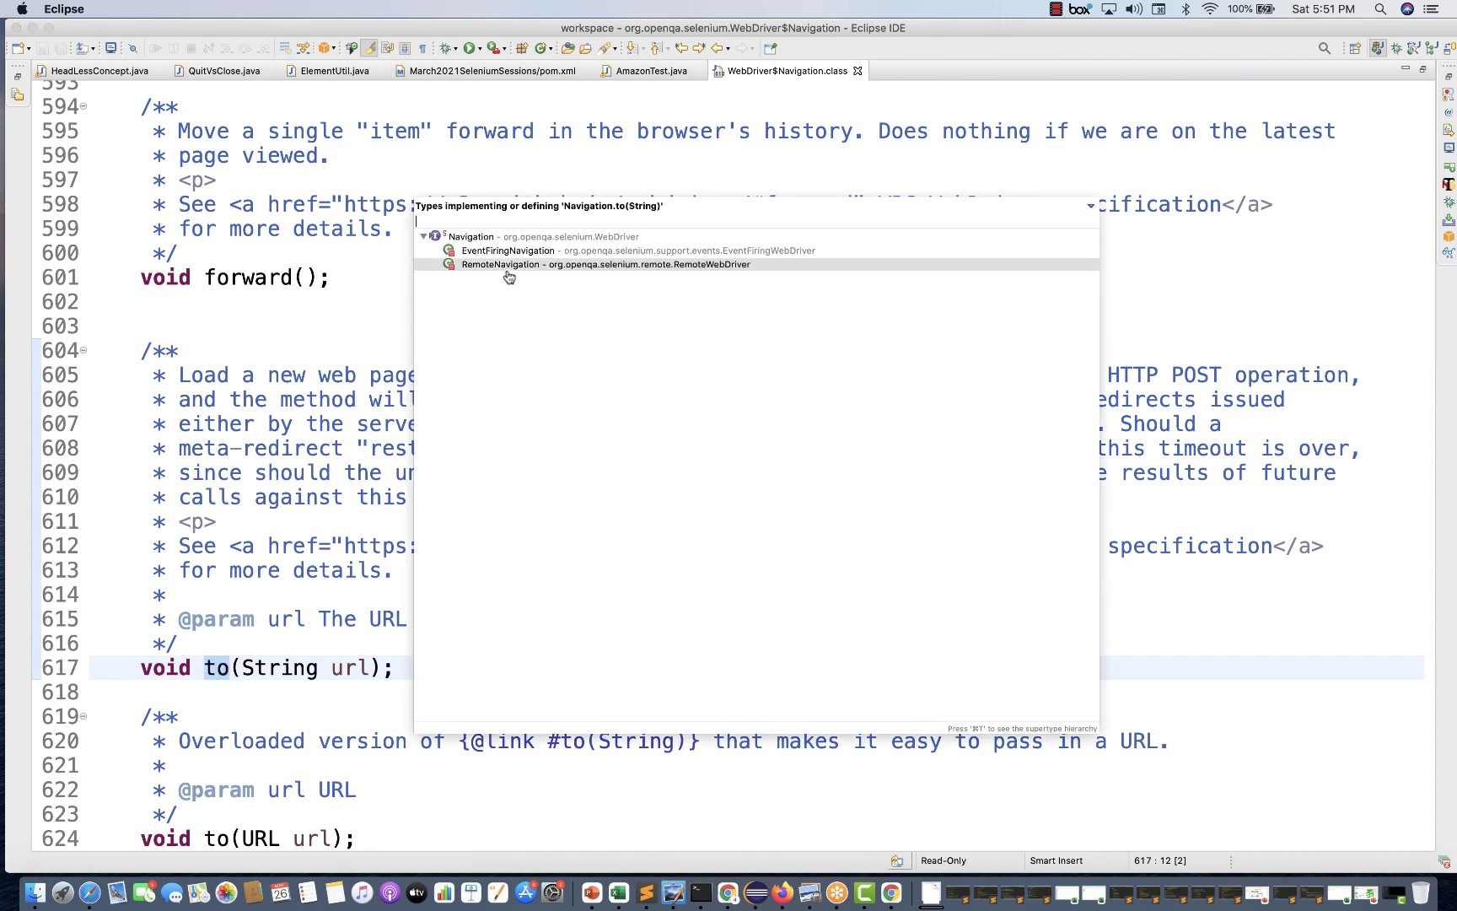
click(503, 268)
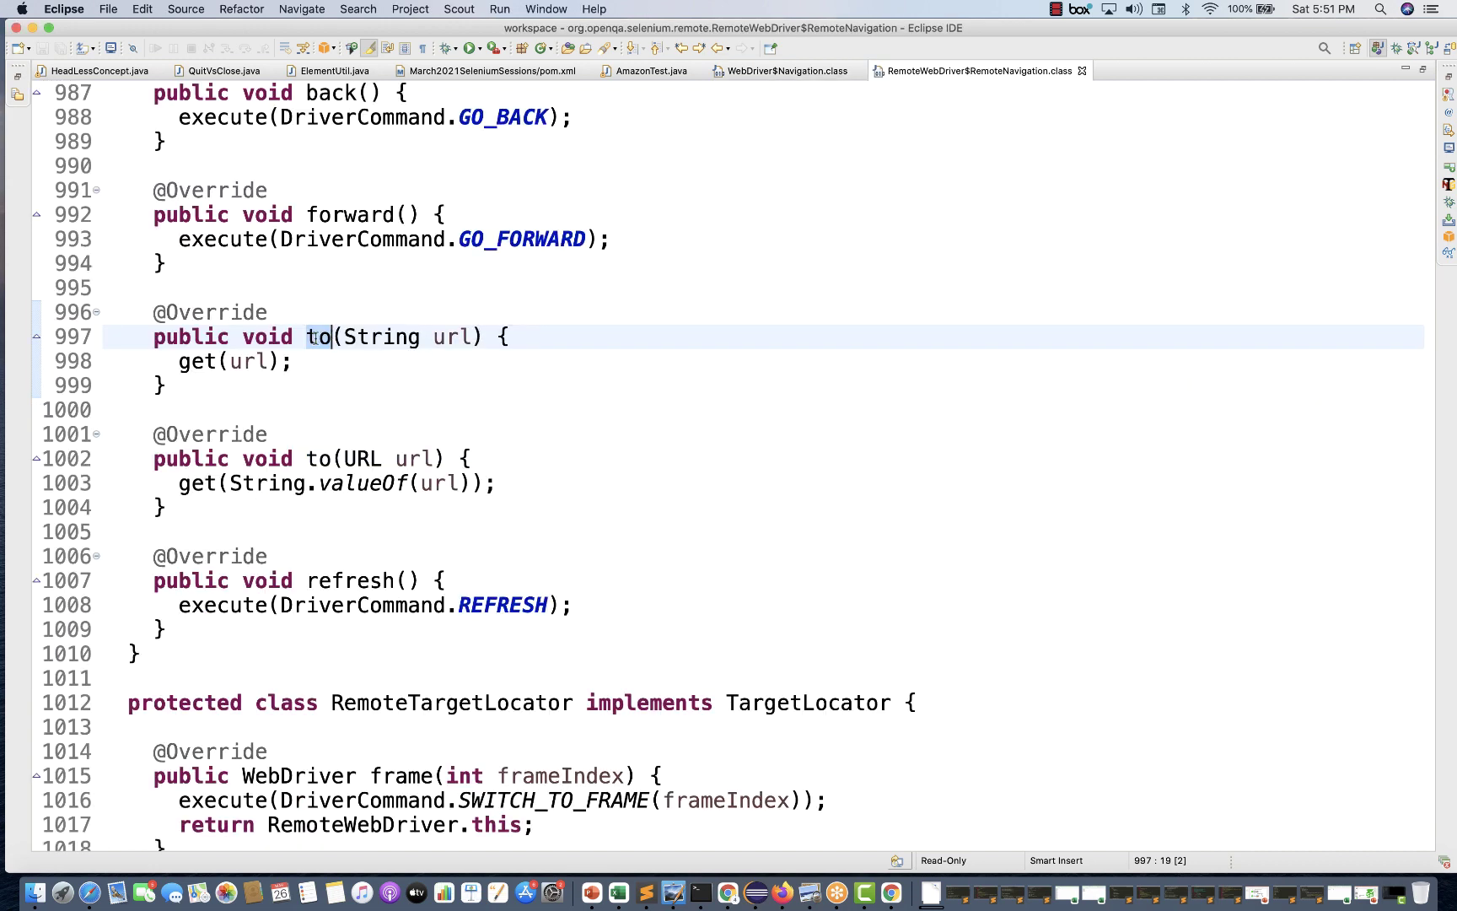
double_click(196, 362)
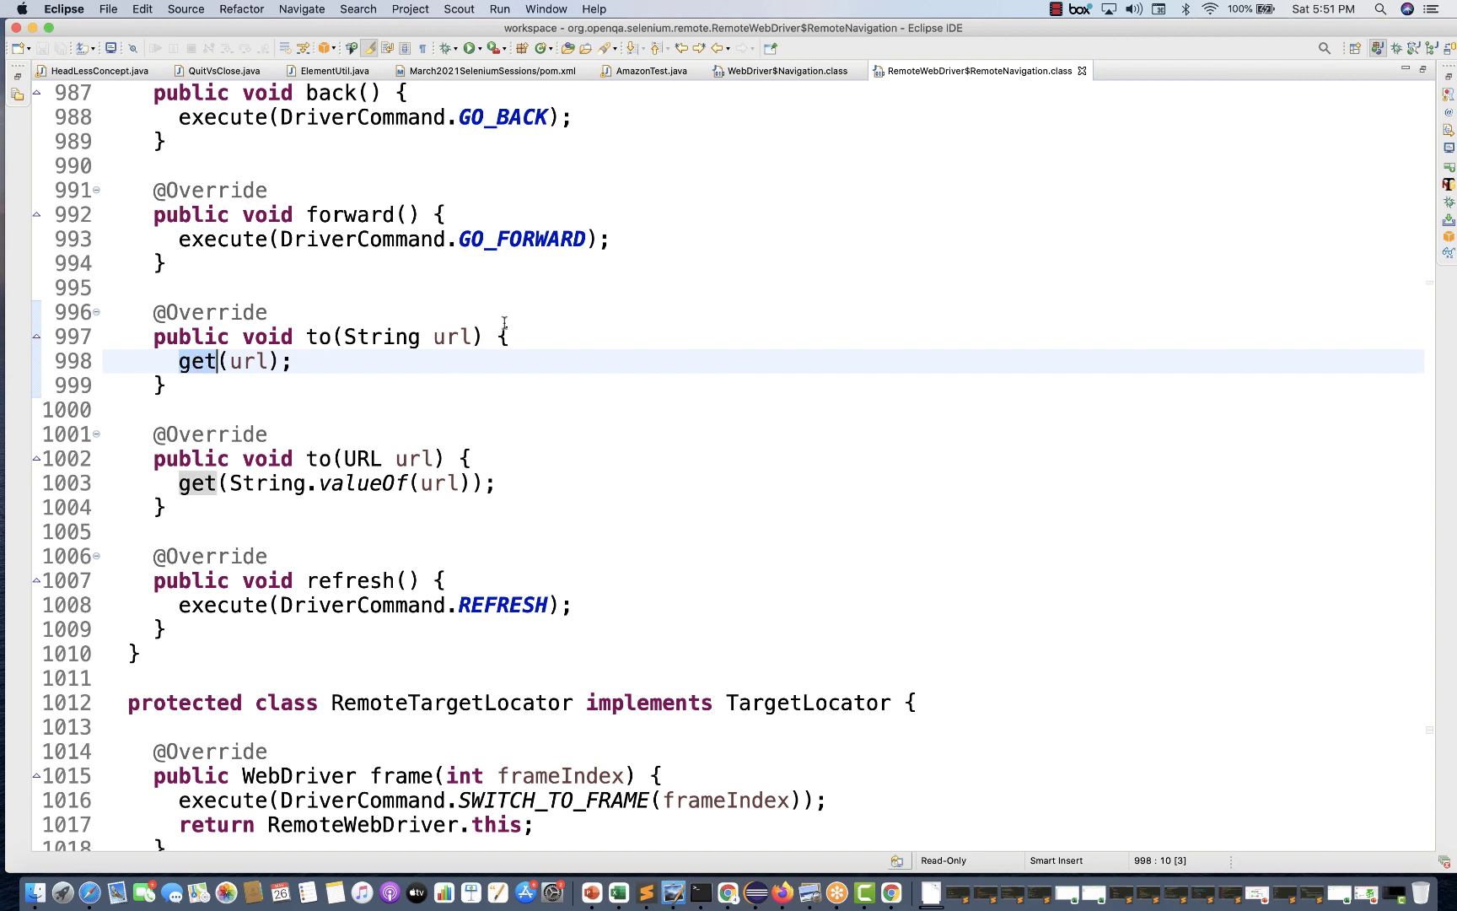
Return to QuitVsClose.java and compare the documentation of navigate().to with that of driver.get, including the synonym note
click(231, 73)
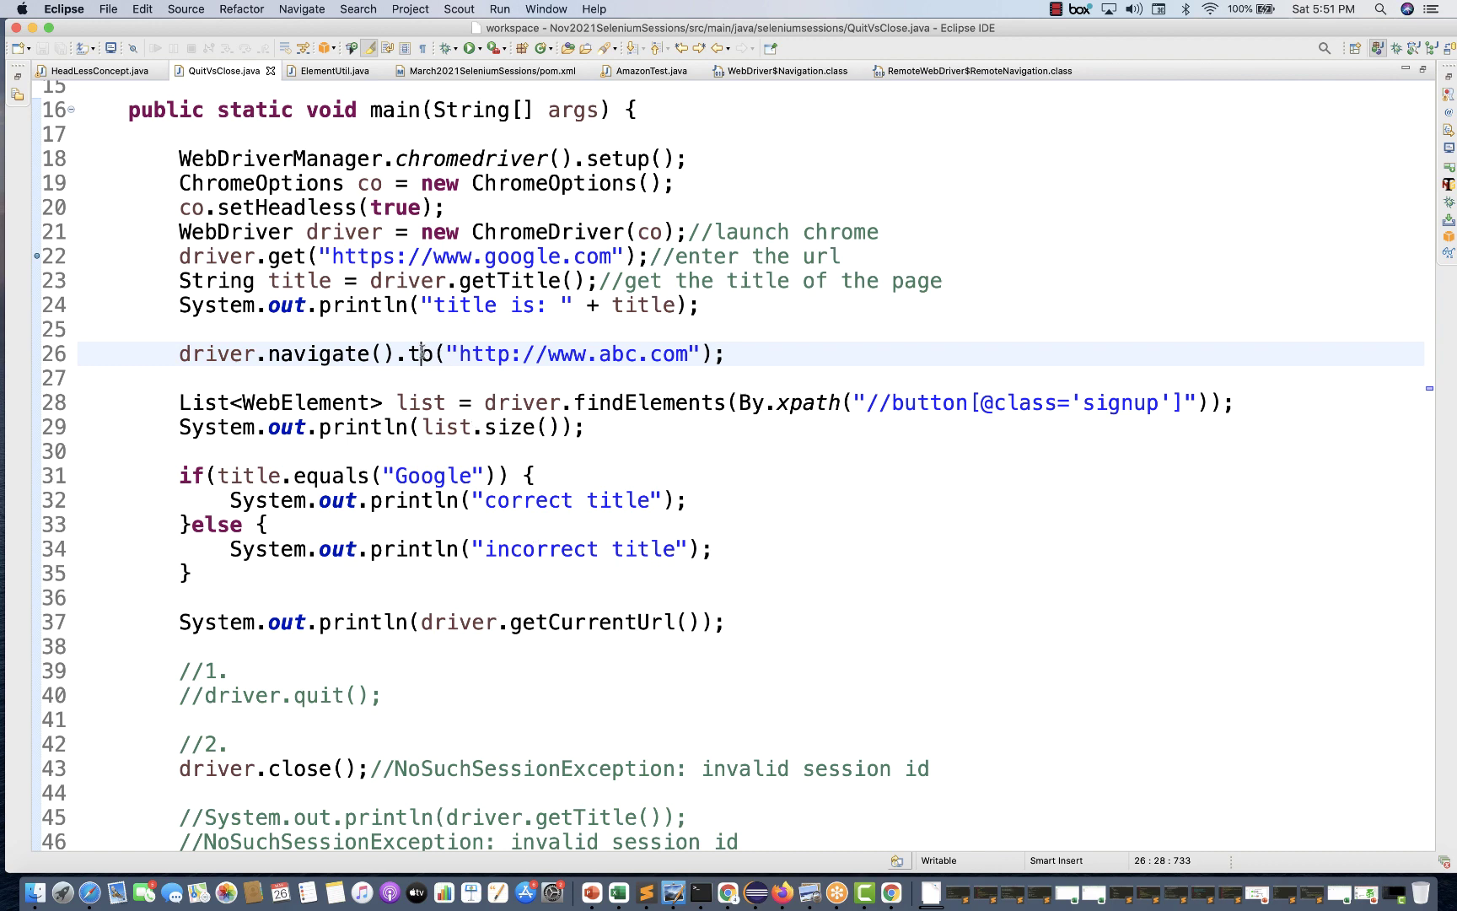
mouse_move(423, 352)
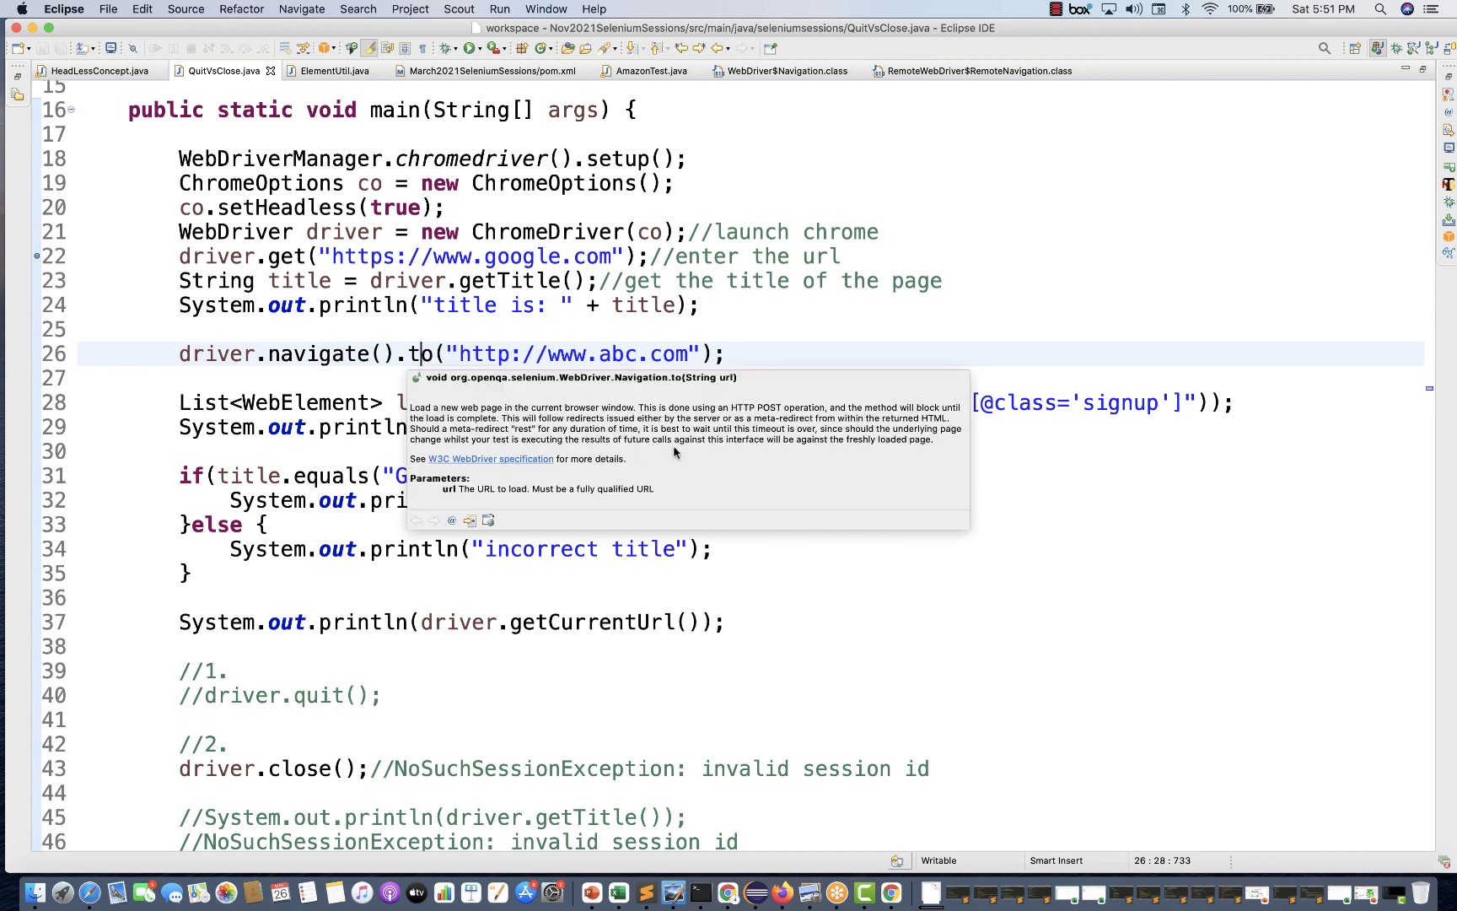
click(354, 301)
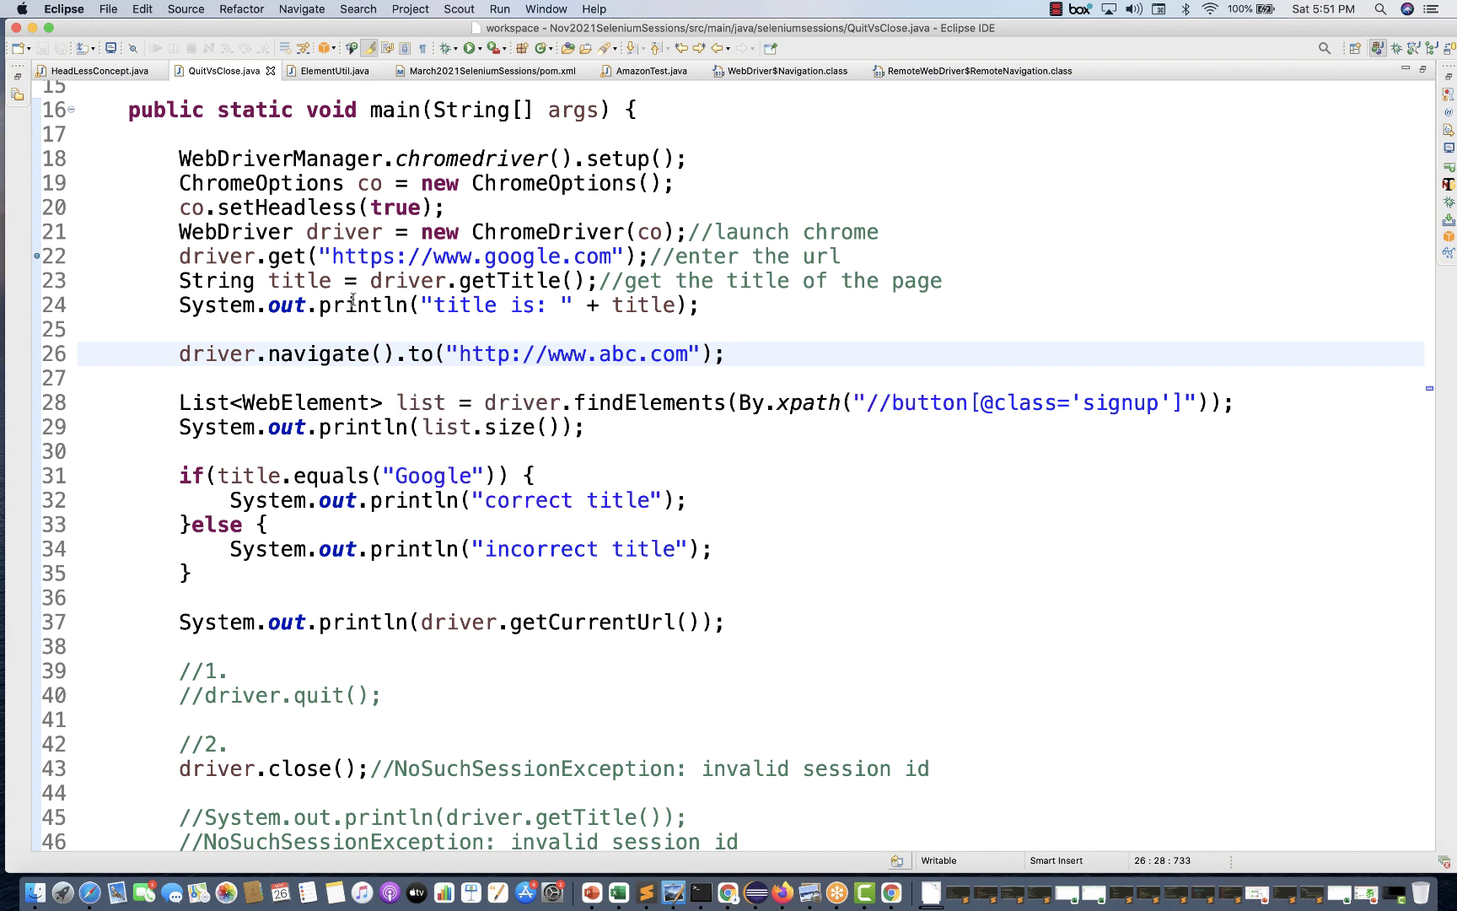
mouse_move(283, 260)
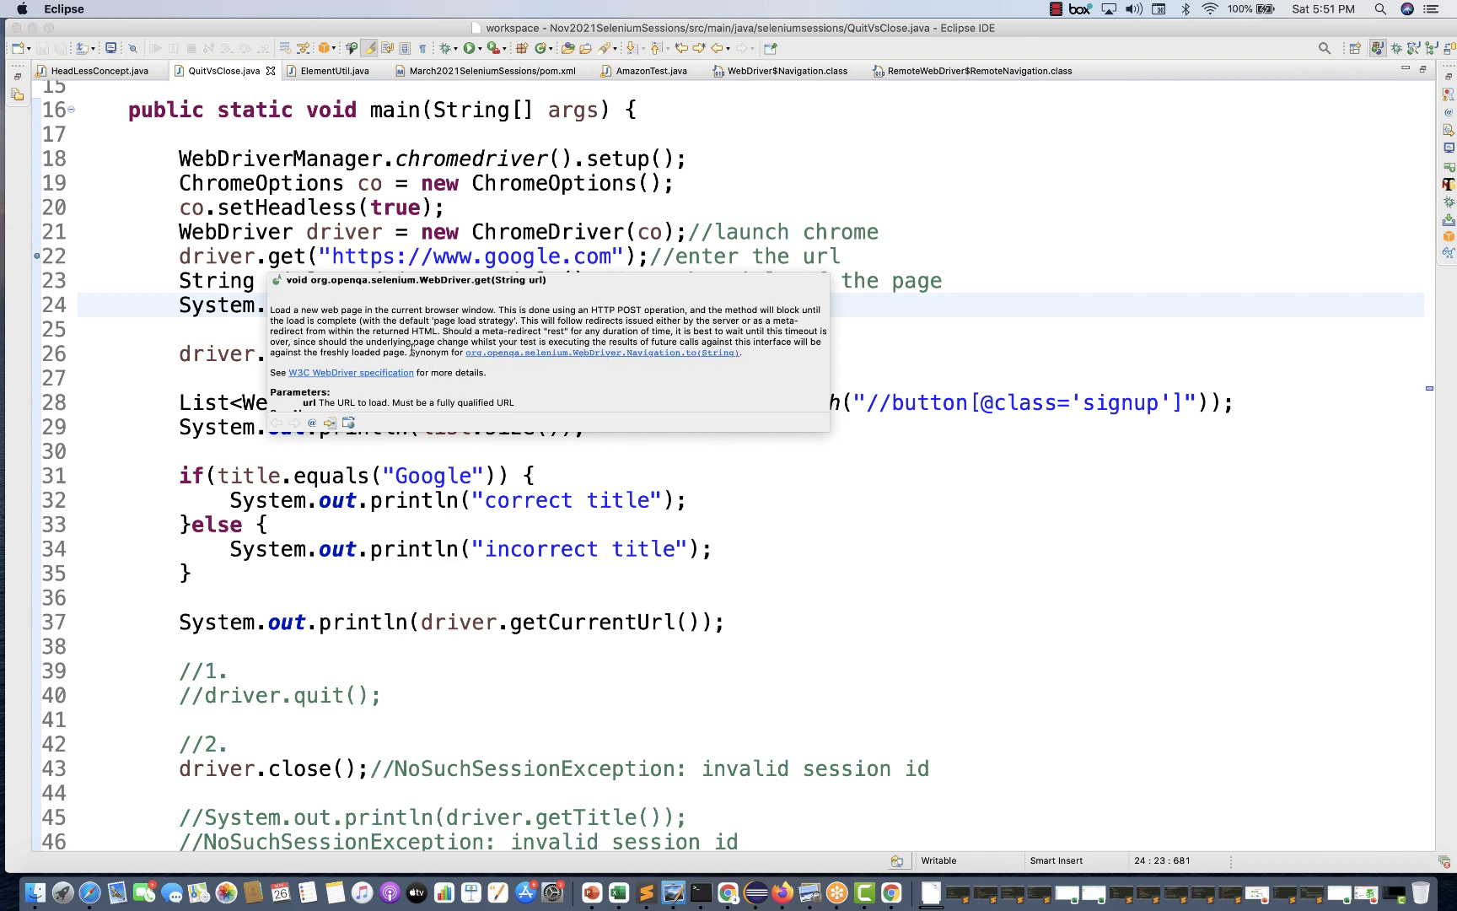
drag(411, 349, 748, 356)
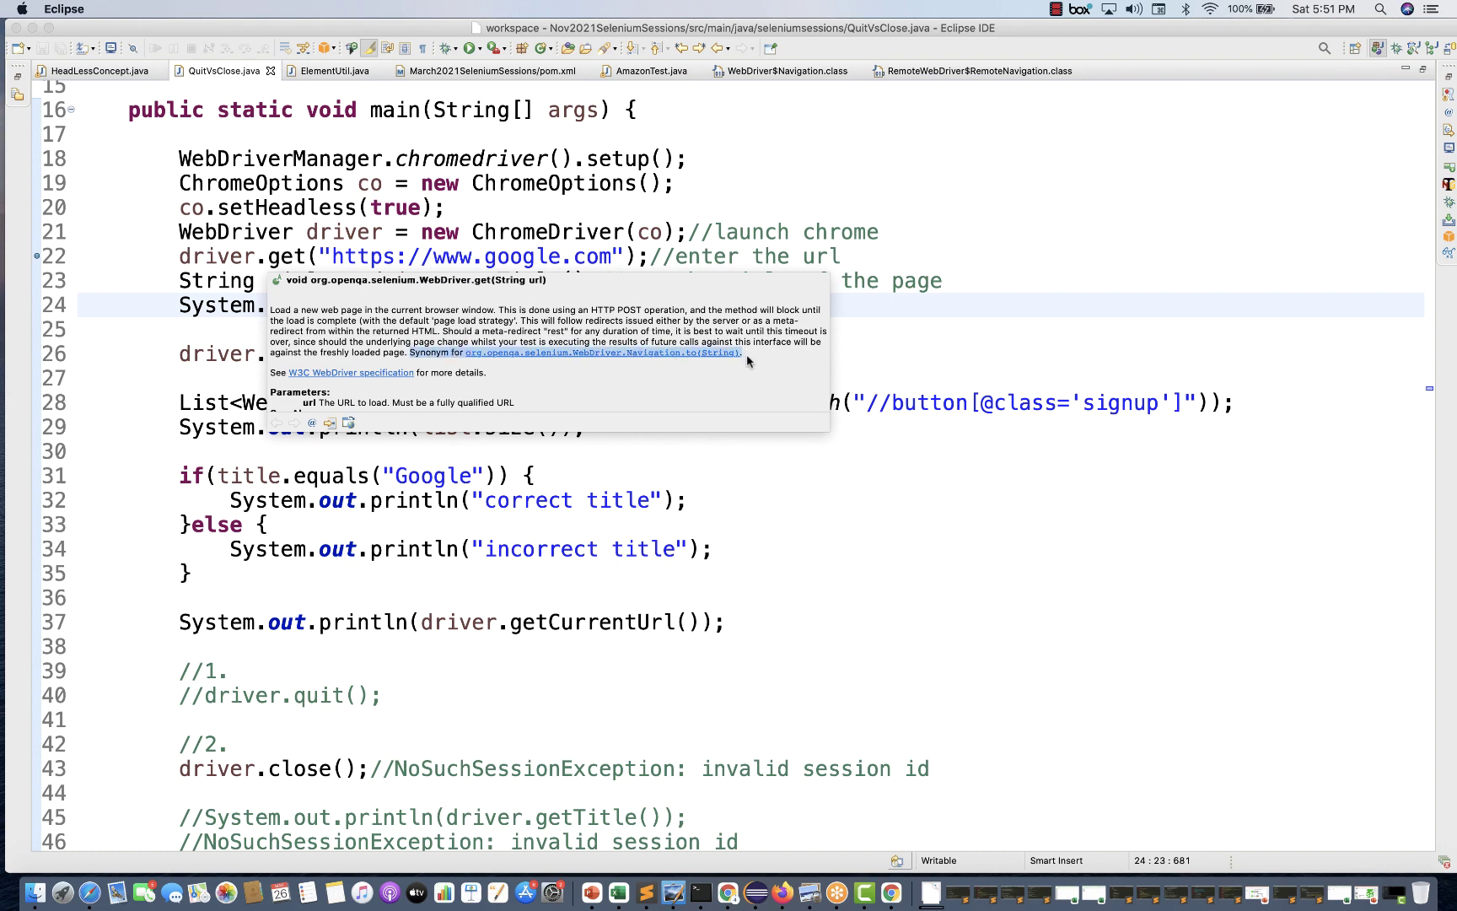
Switch back to the quiz, save question 7's answer and view the pop-up image in question 8
key(ctrl+Right)
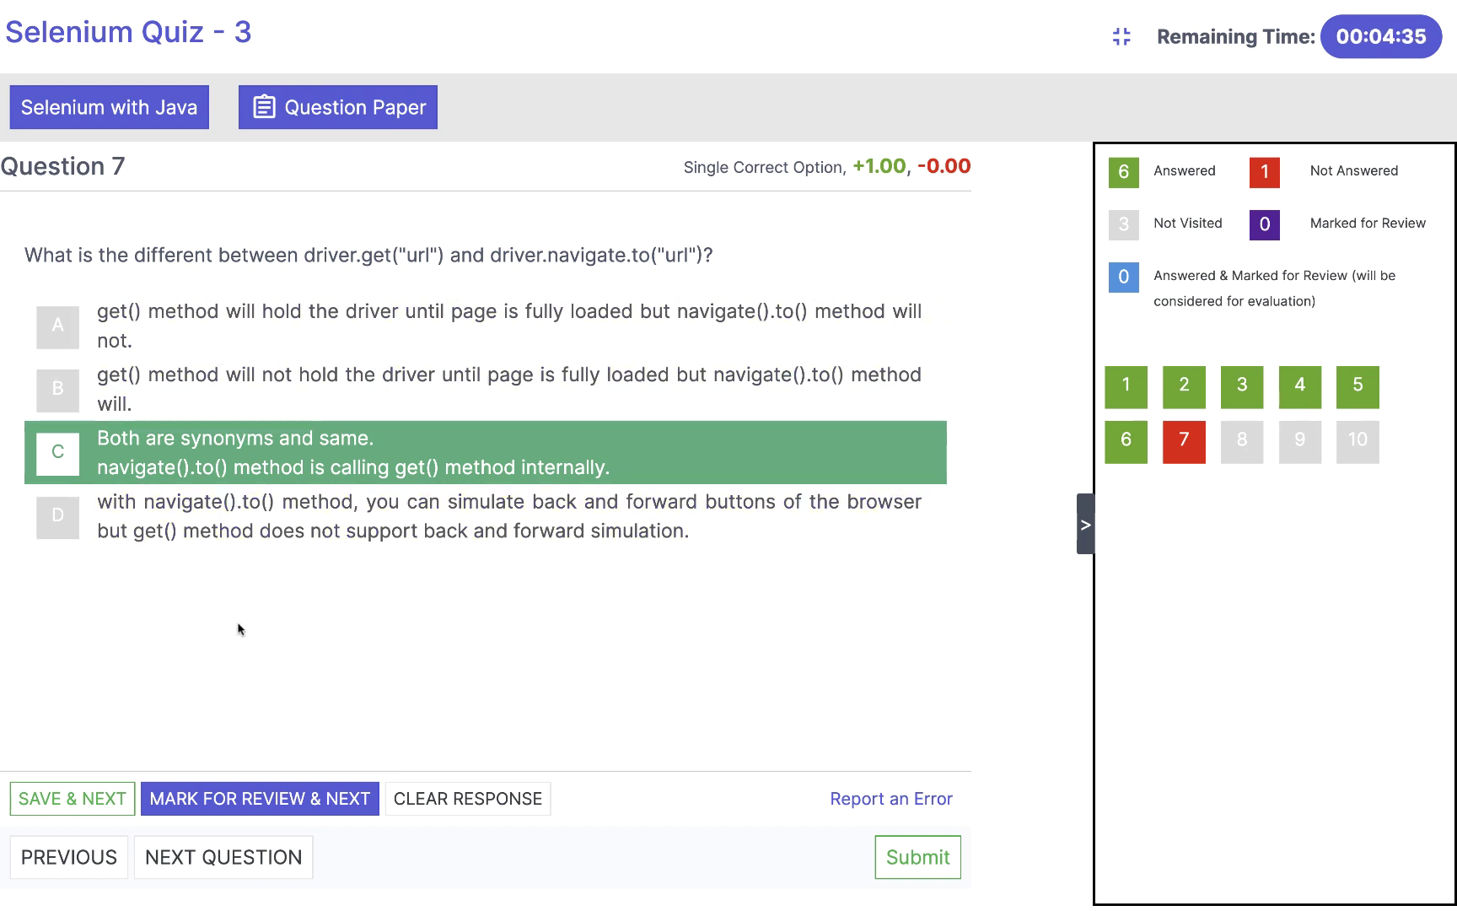
click(82, 801)
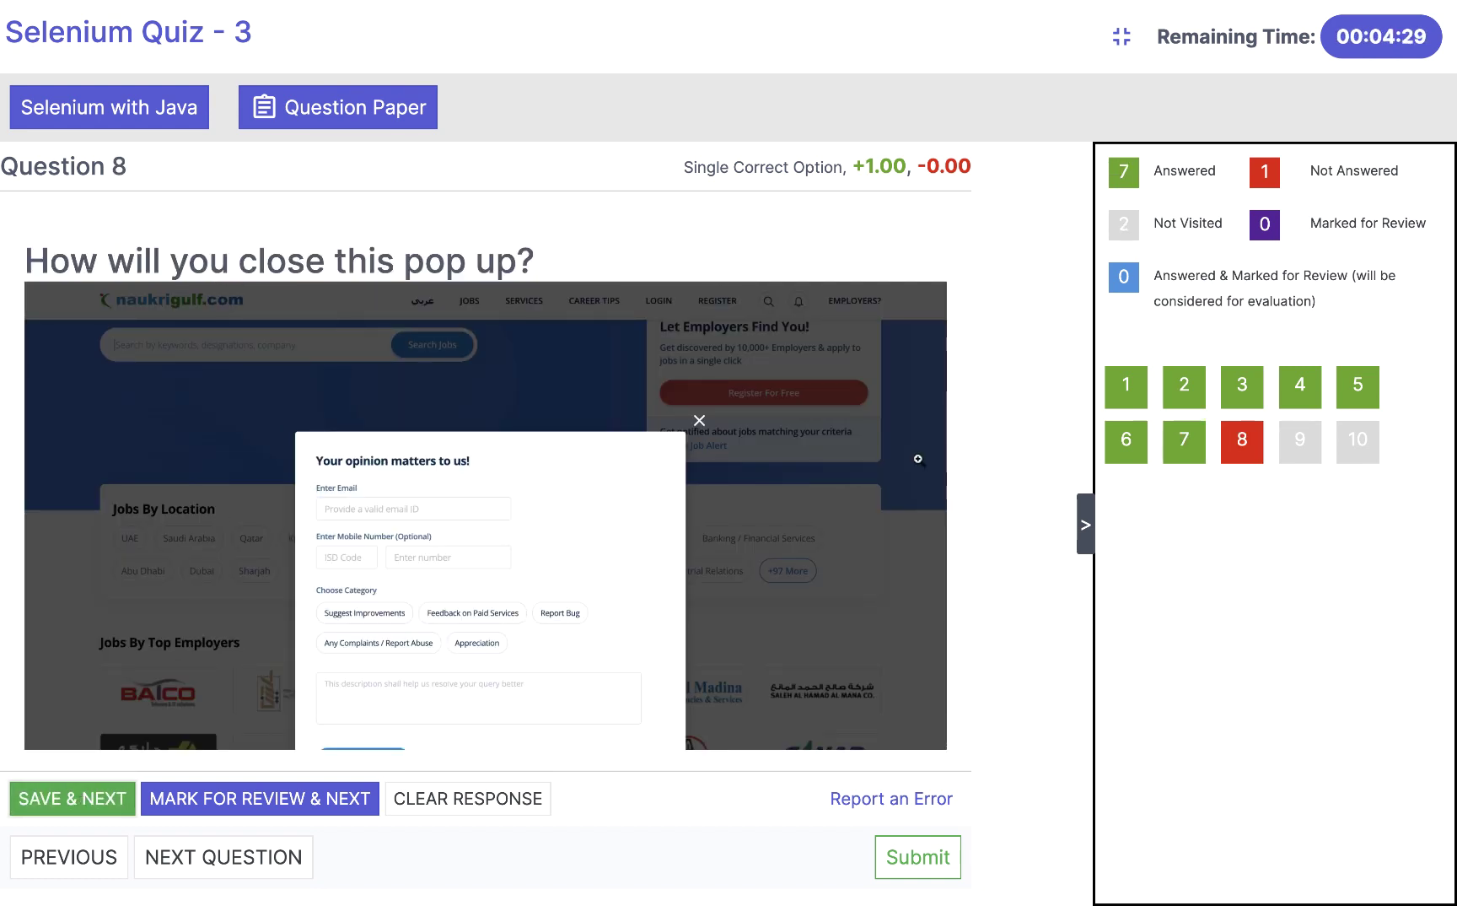
scroll(919, 458, down, 3)
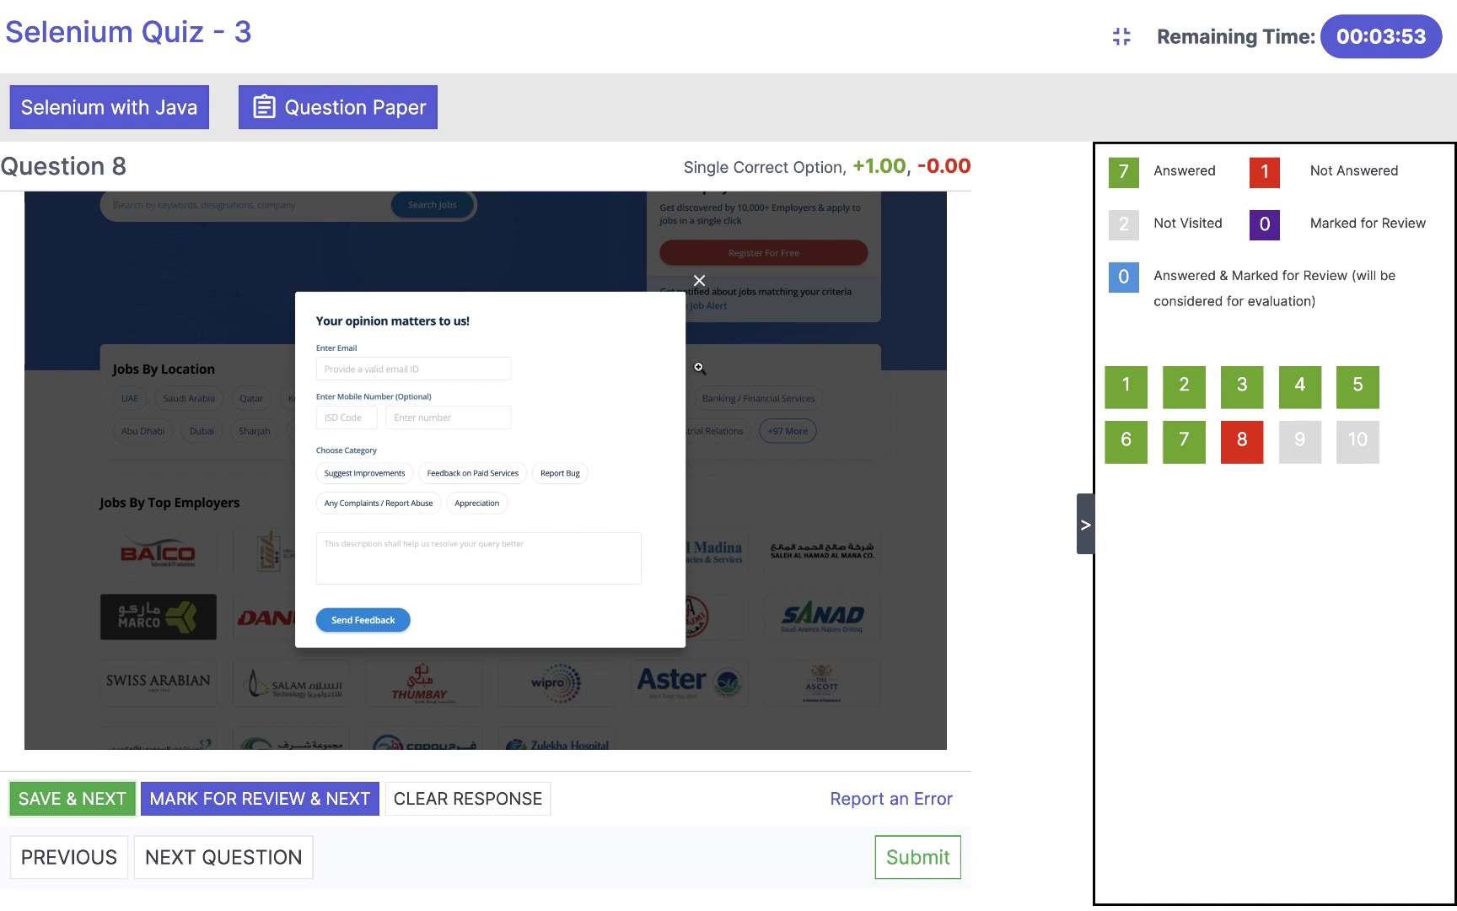
Answer question 8 with option A, "Get the xpath of 'X' icon and click on it.", and save the answer
click(986, 537)
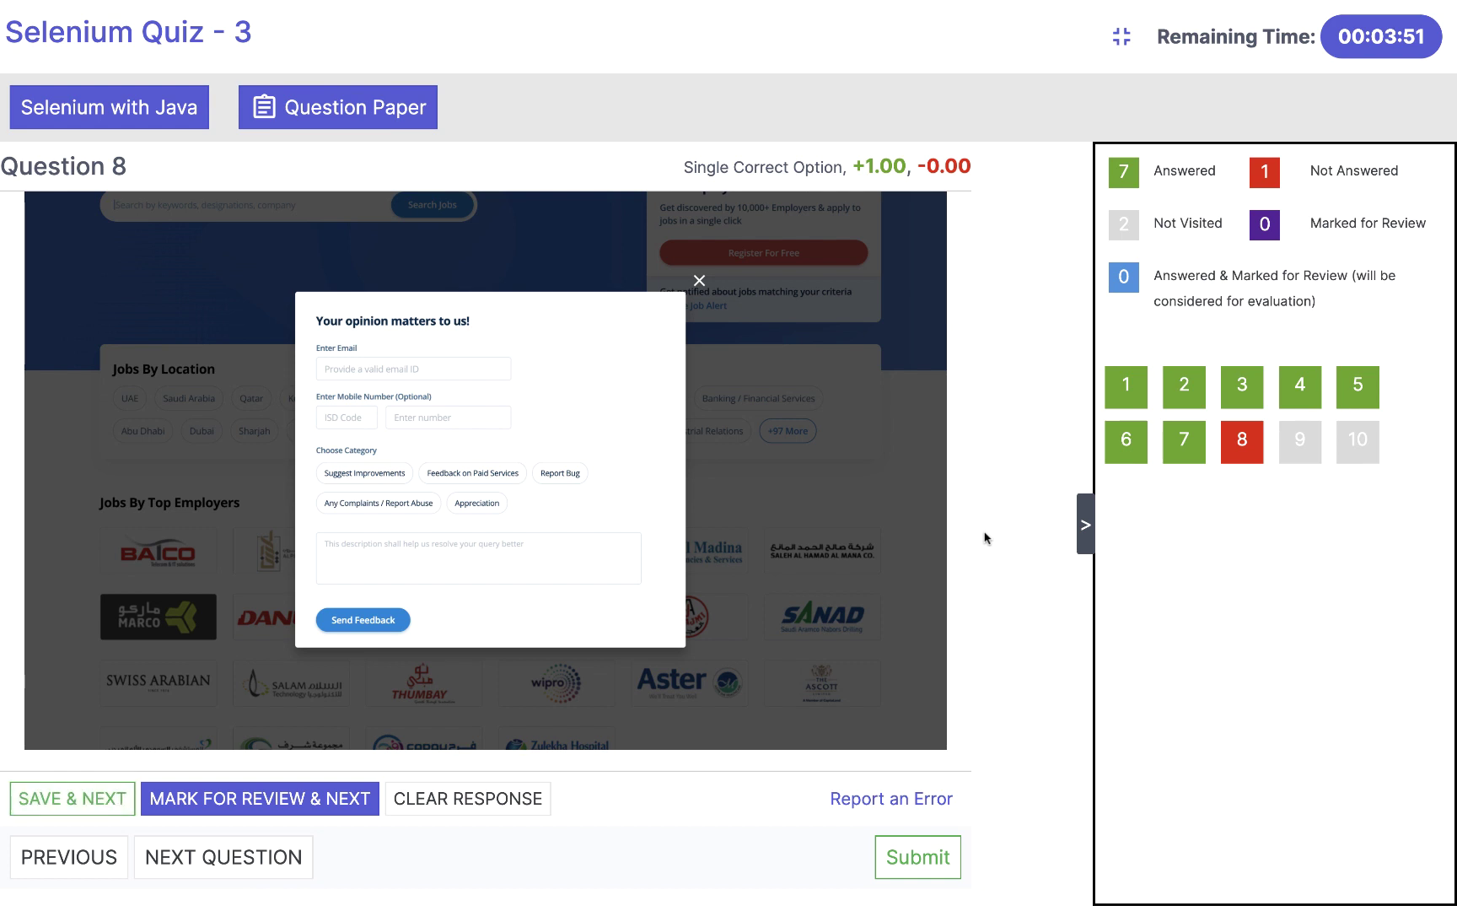
scroll(852, 531, down, 5)
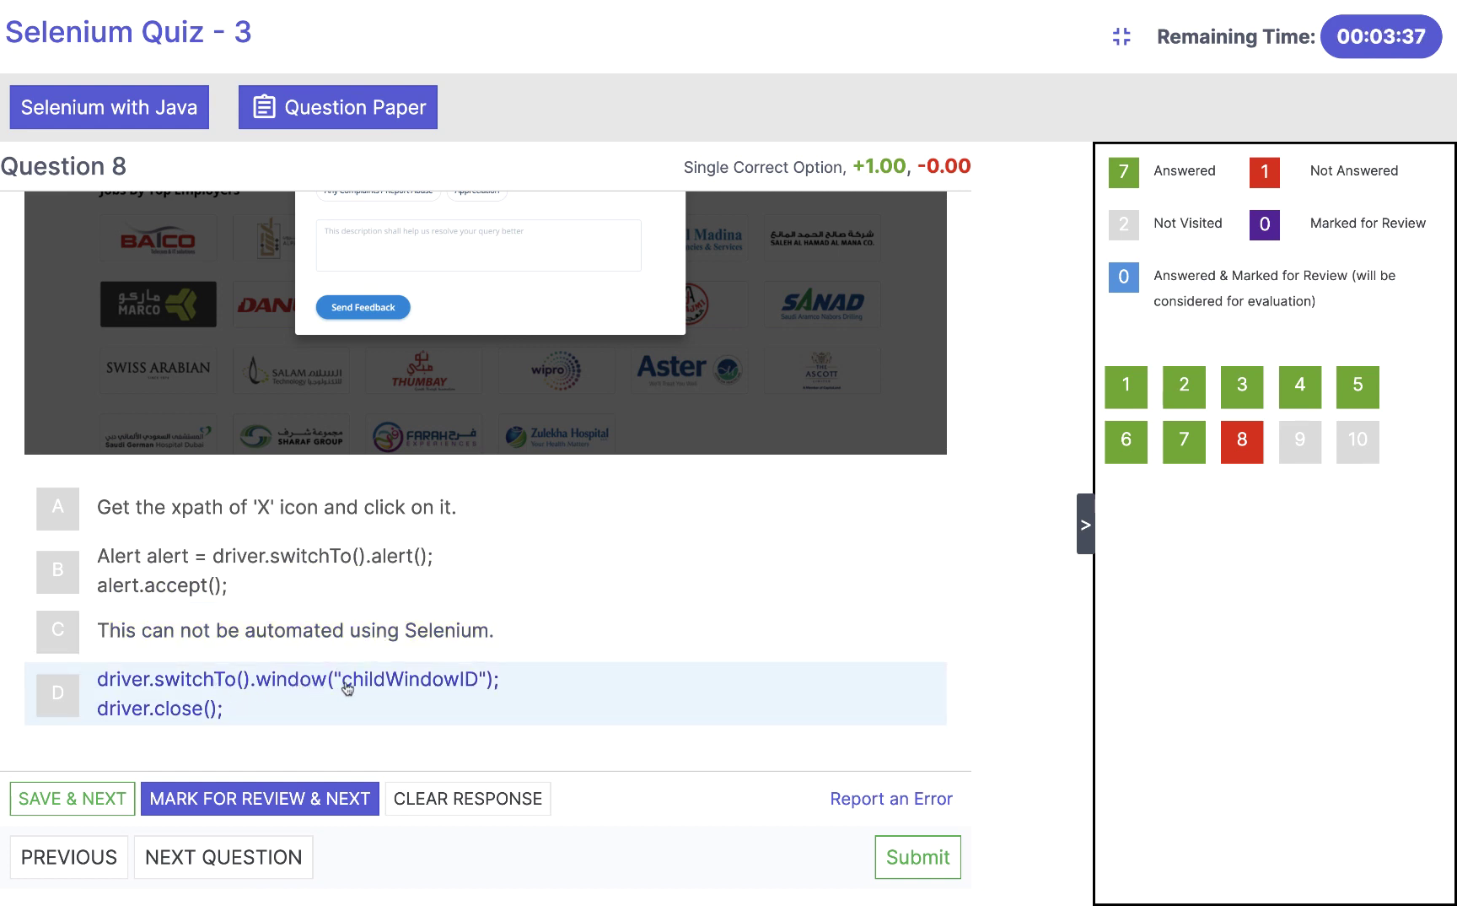
scroll(717, 396, up, 3)
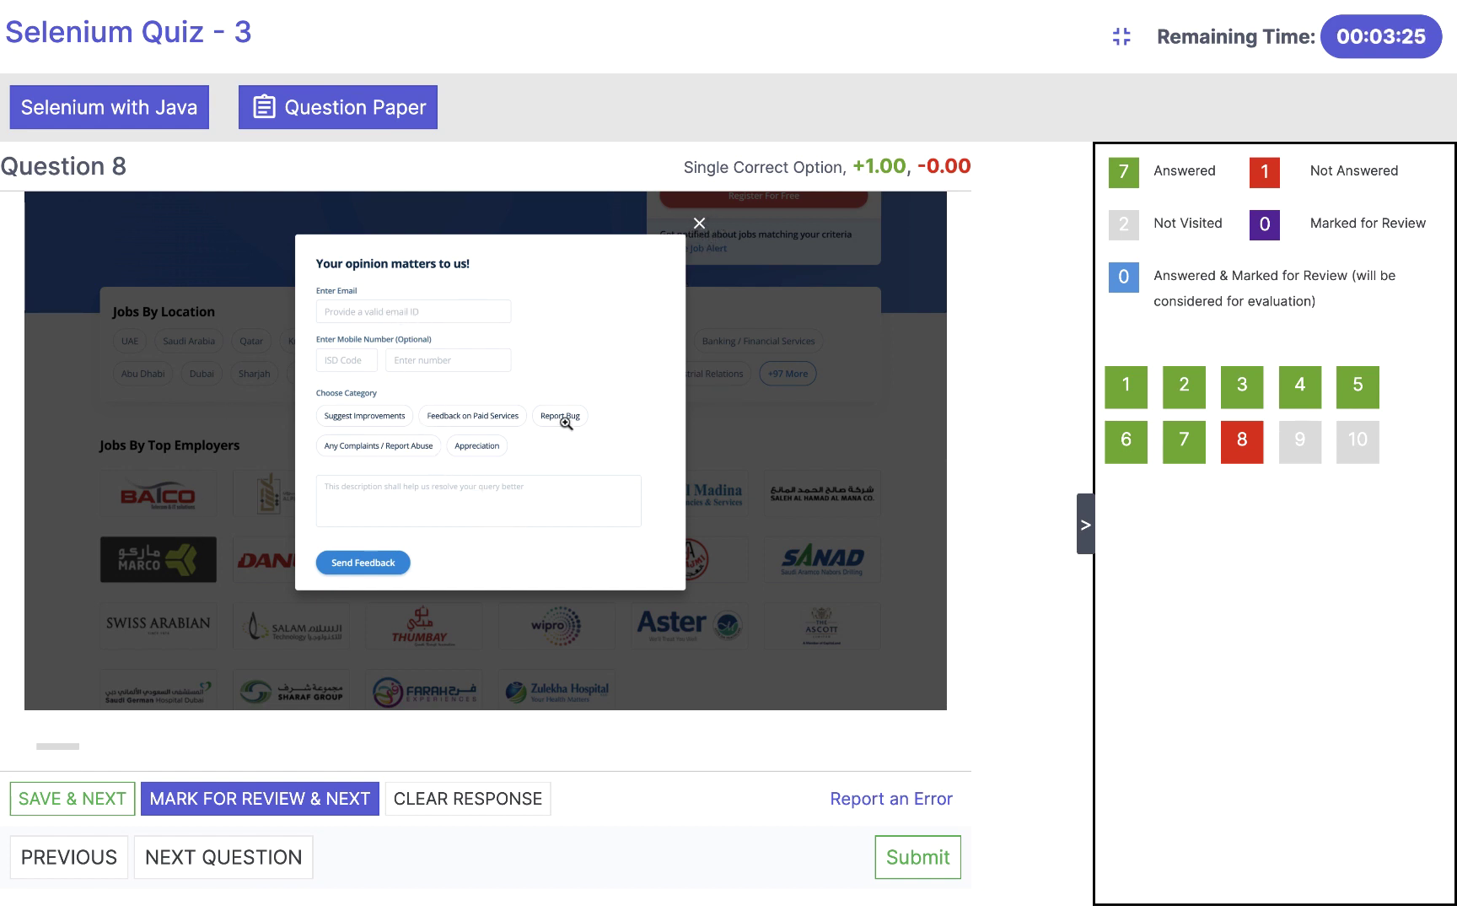
scroll(720, 524, down, 3)
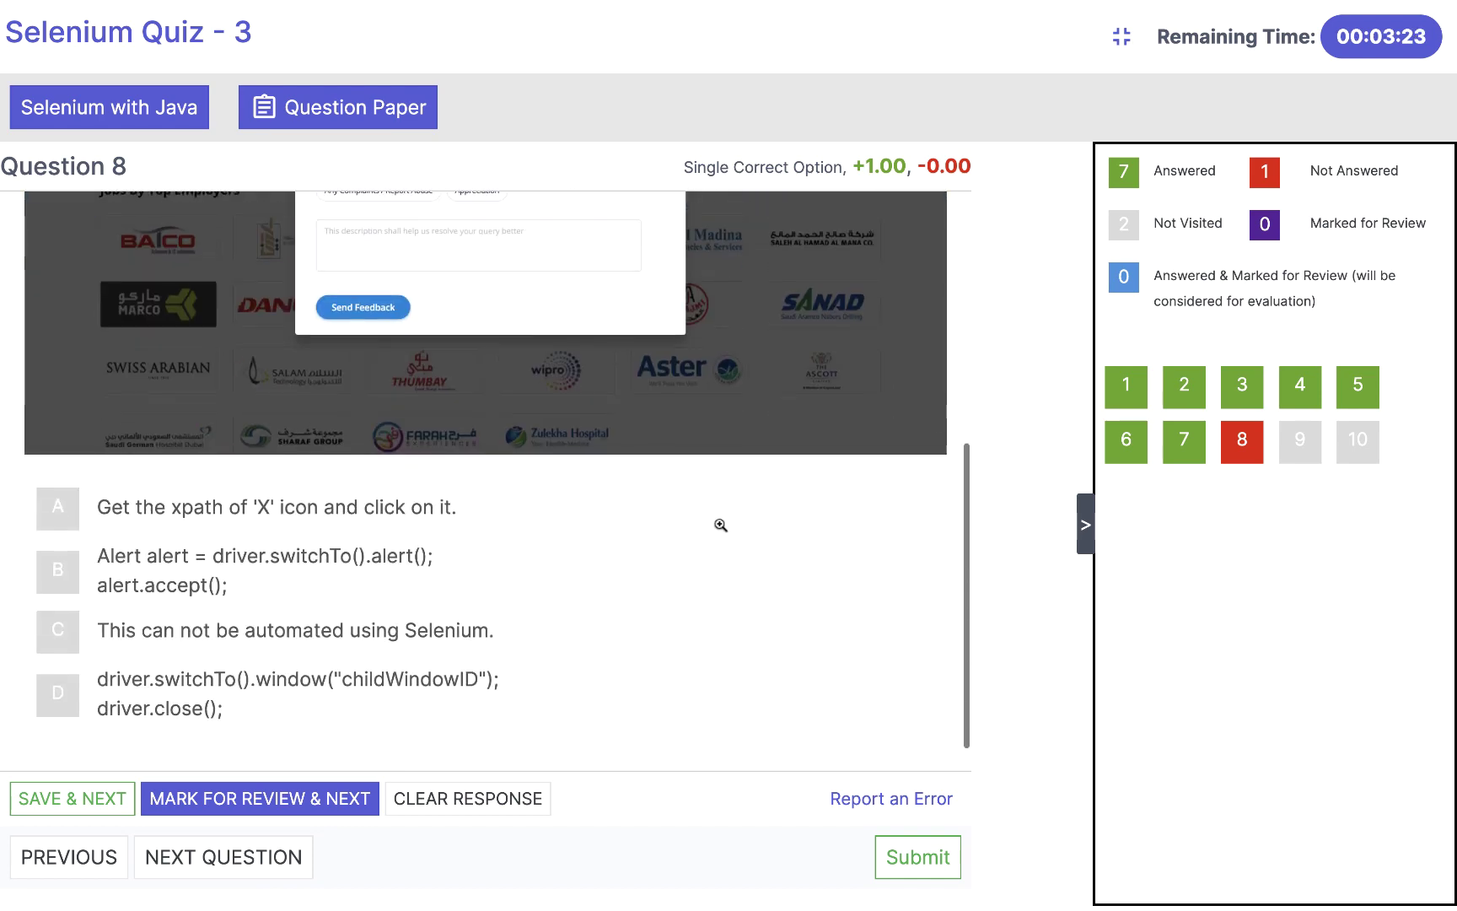
click(76, 510)
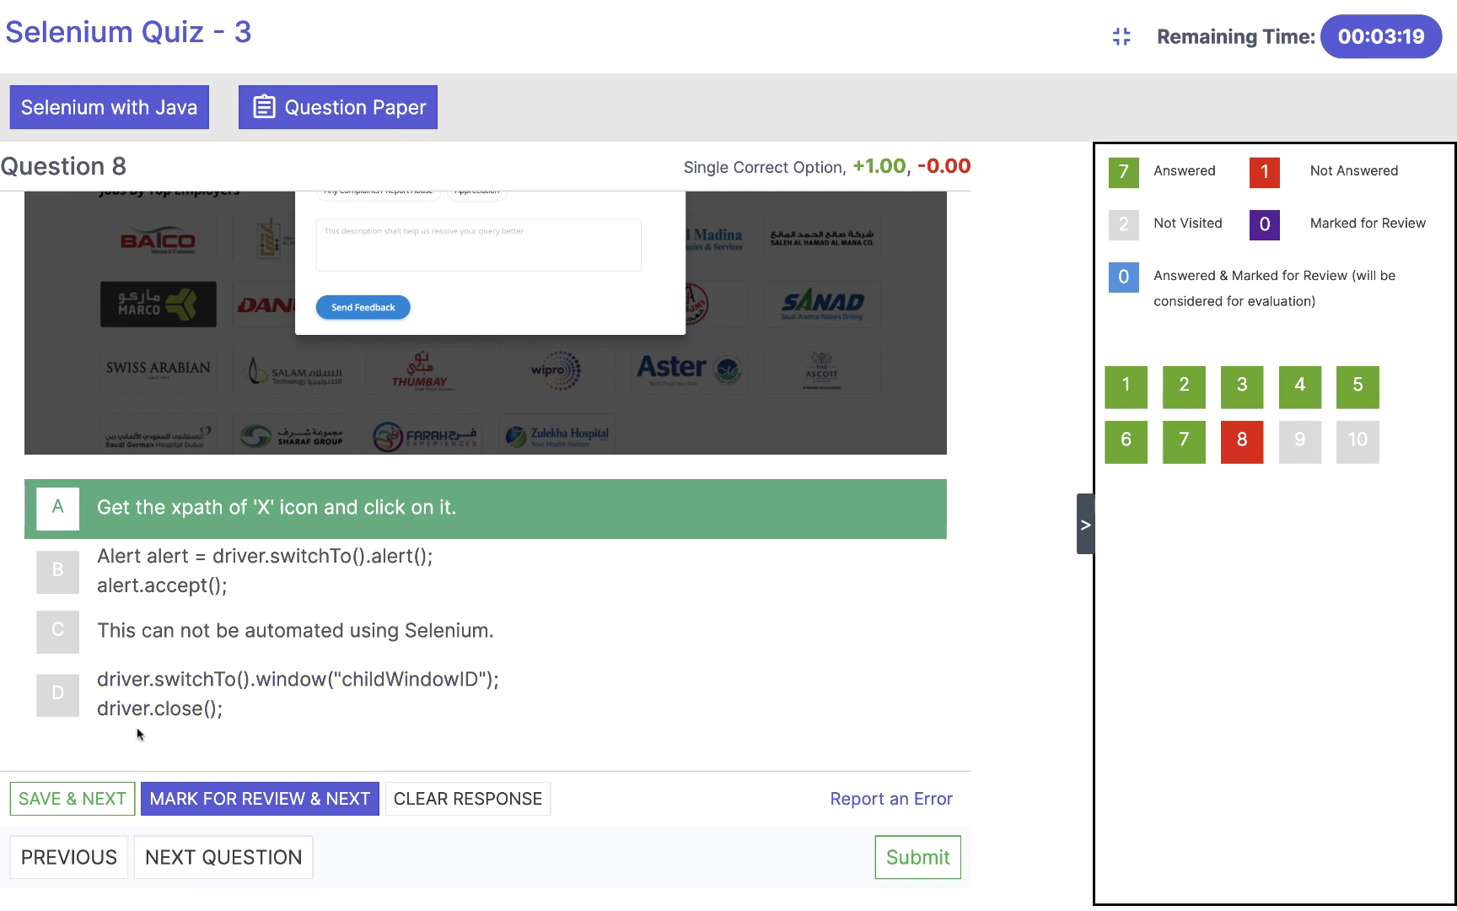
click(93, 810)
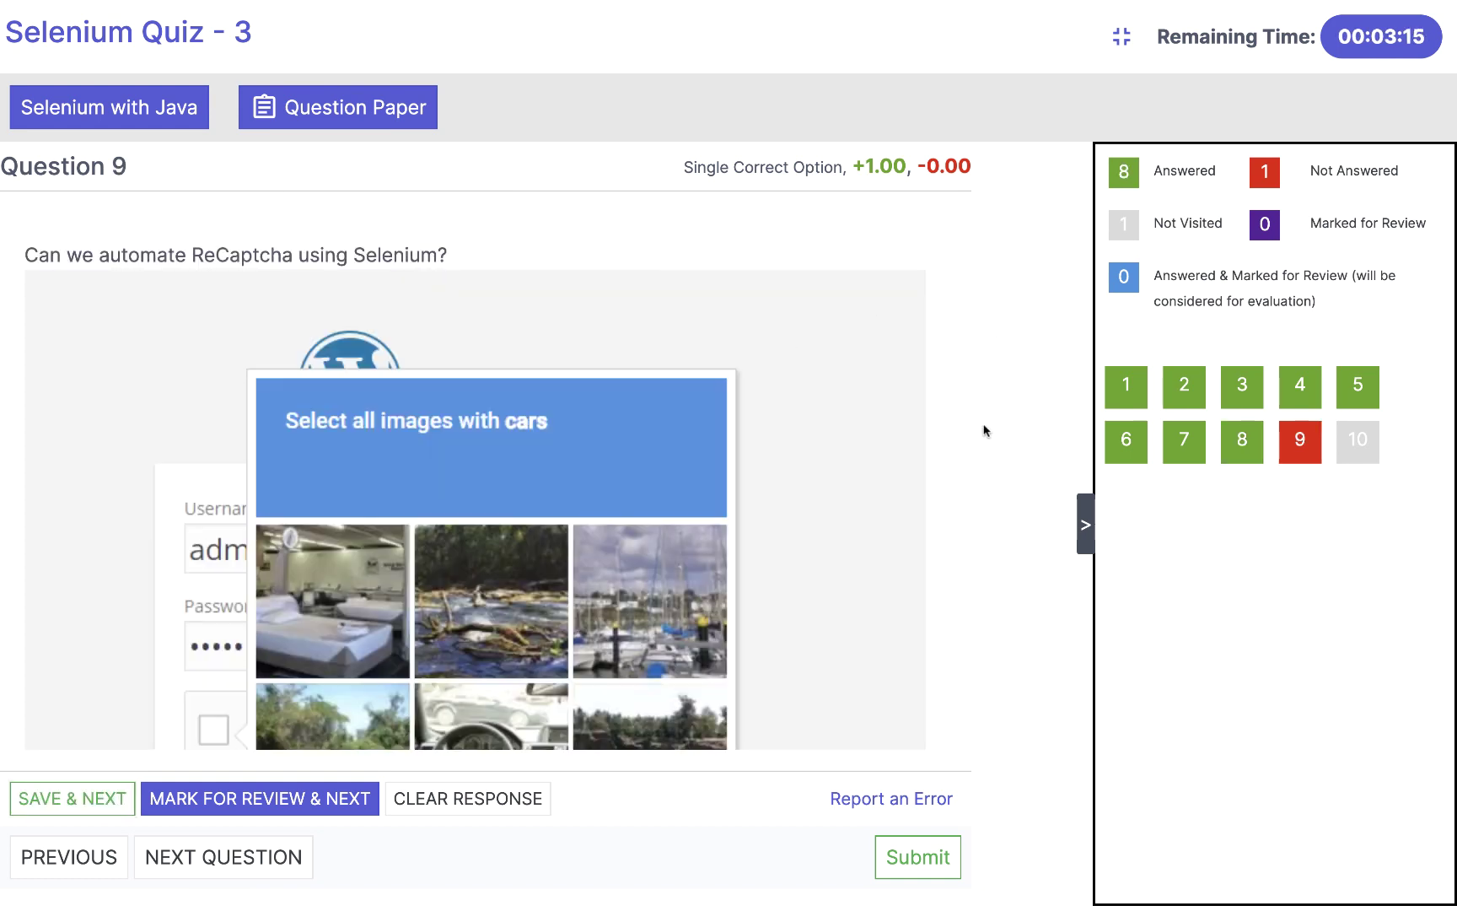
Answer the ReCaptcha question 9 with option B, "No, it can not be automated.", and save the answer
scroll(871, 455, down, 3)
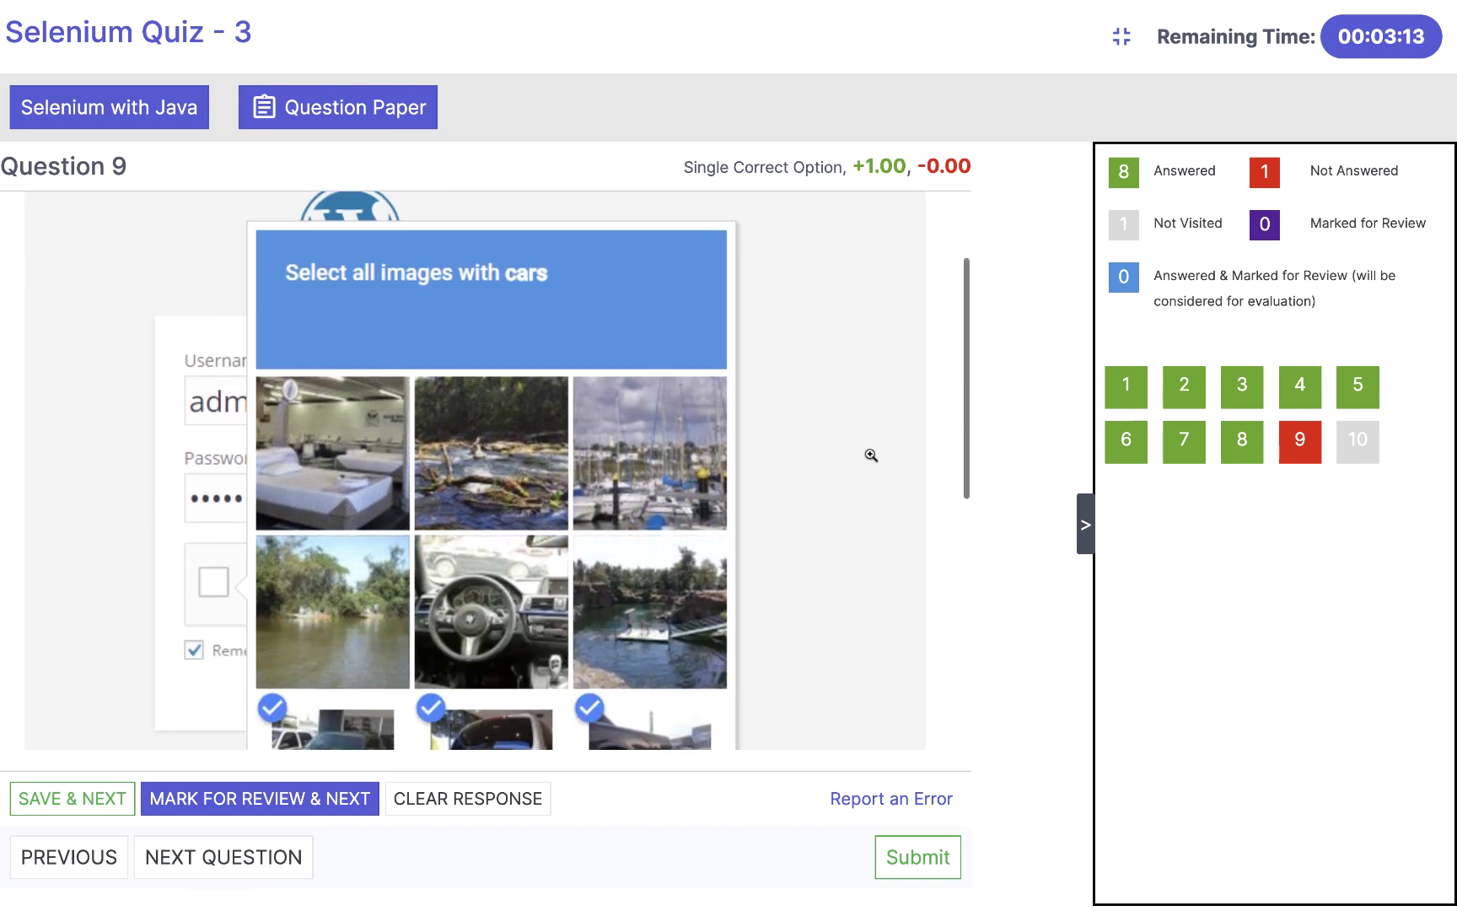
scroll(871, 456, down, 6)
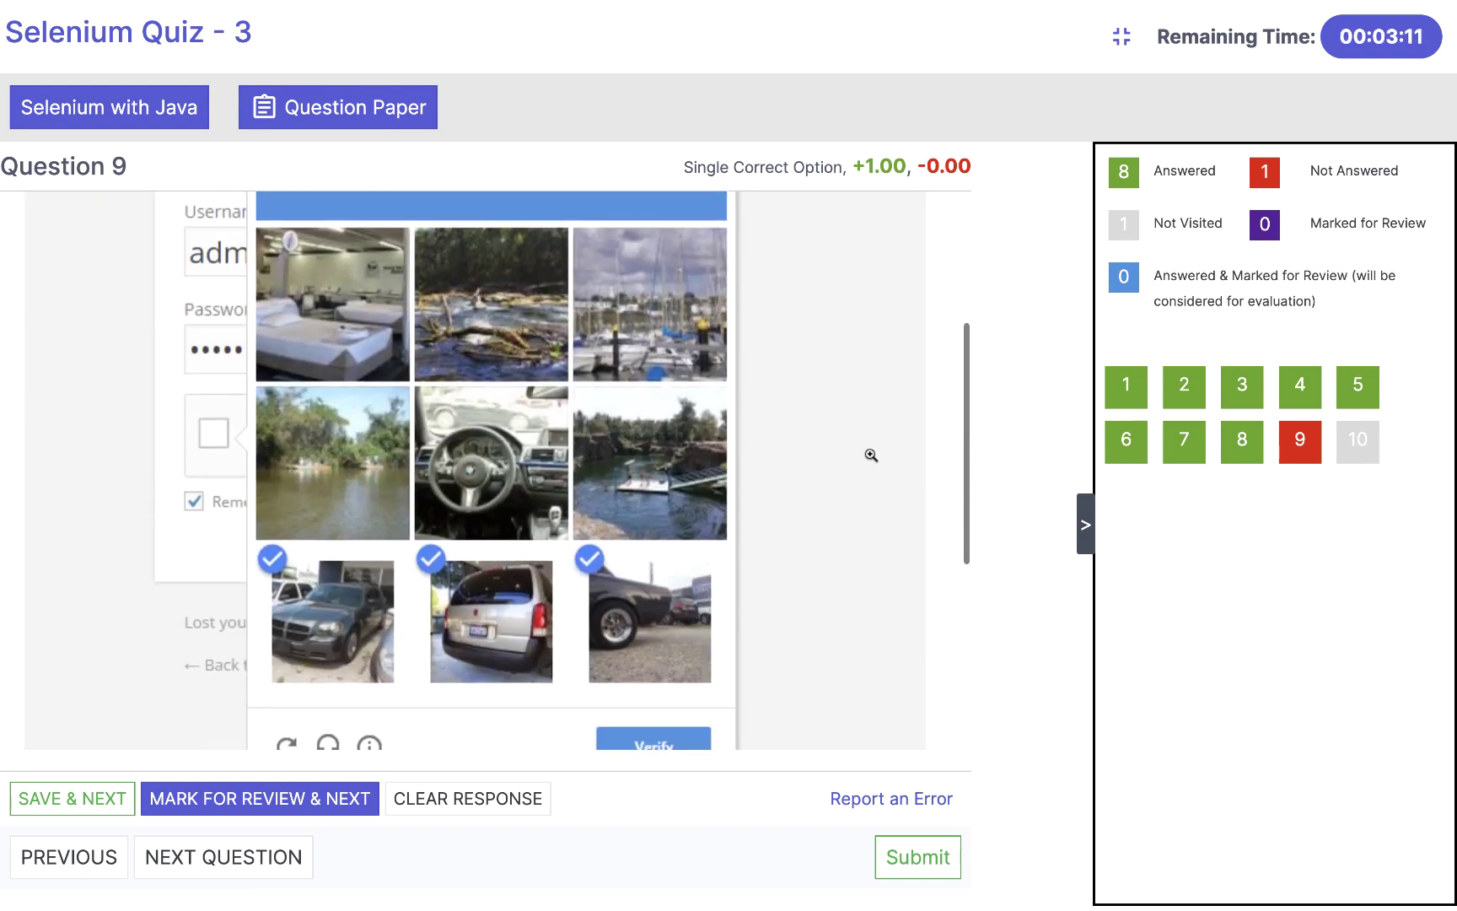
scroll(871, 455, down, 3)
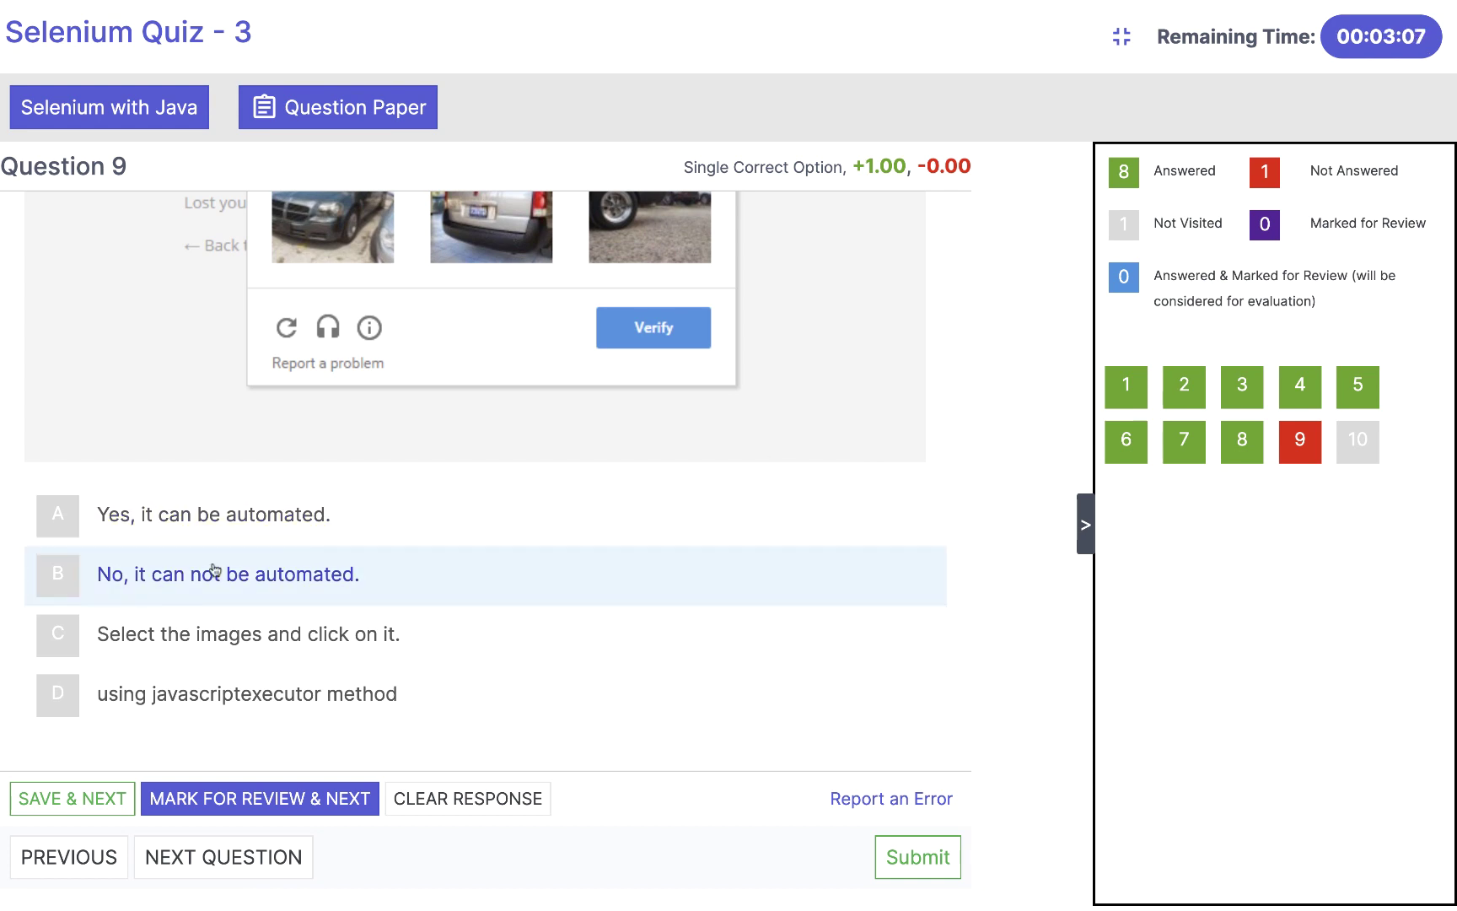
click(58, 581)
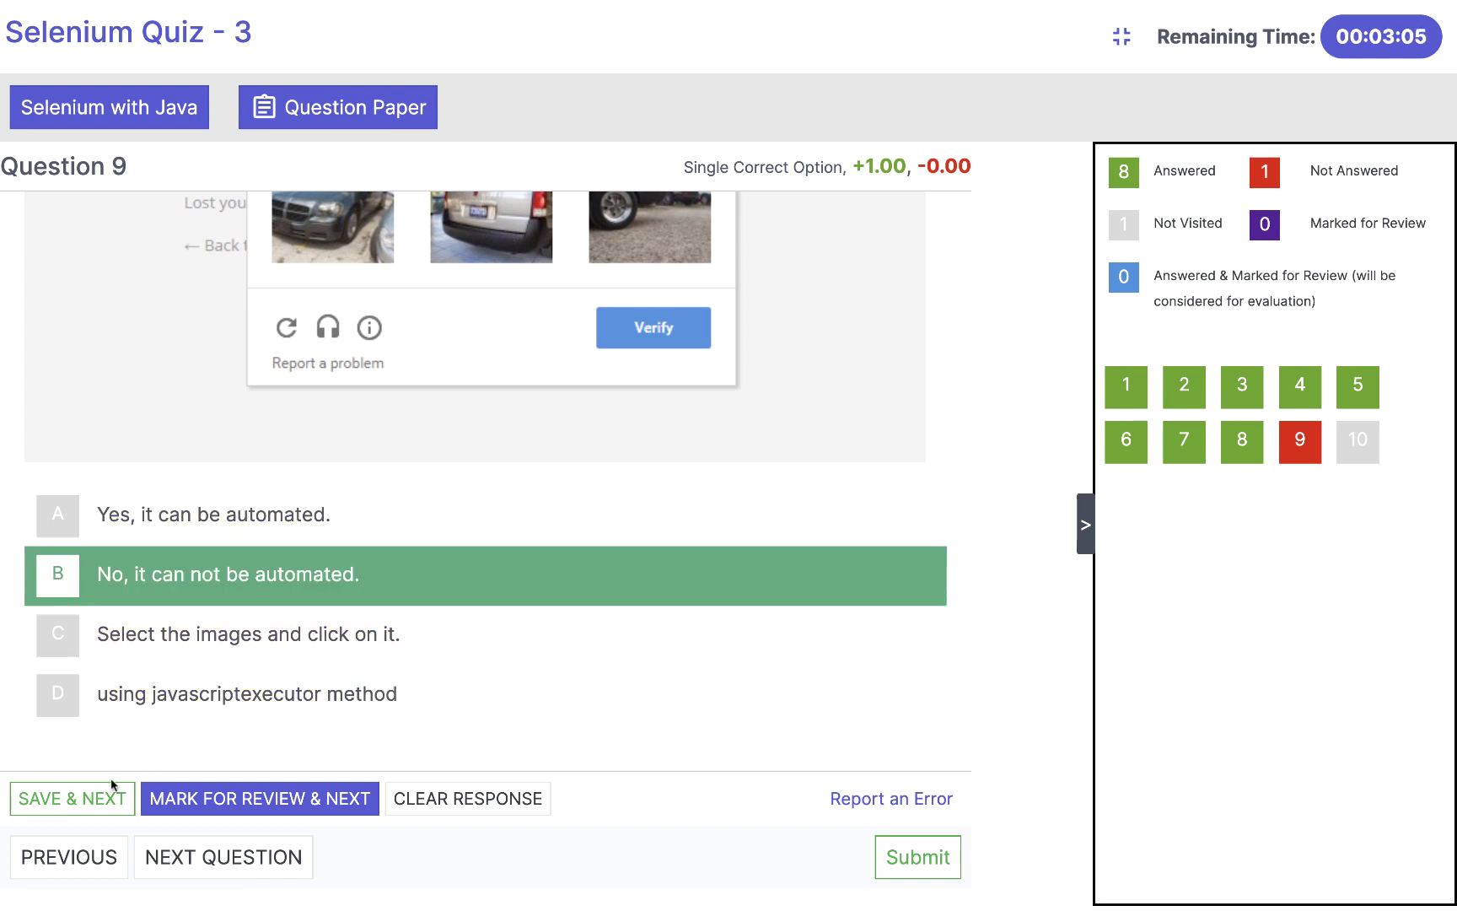
click(63, 808)
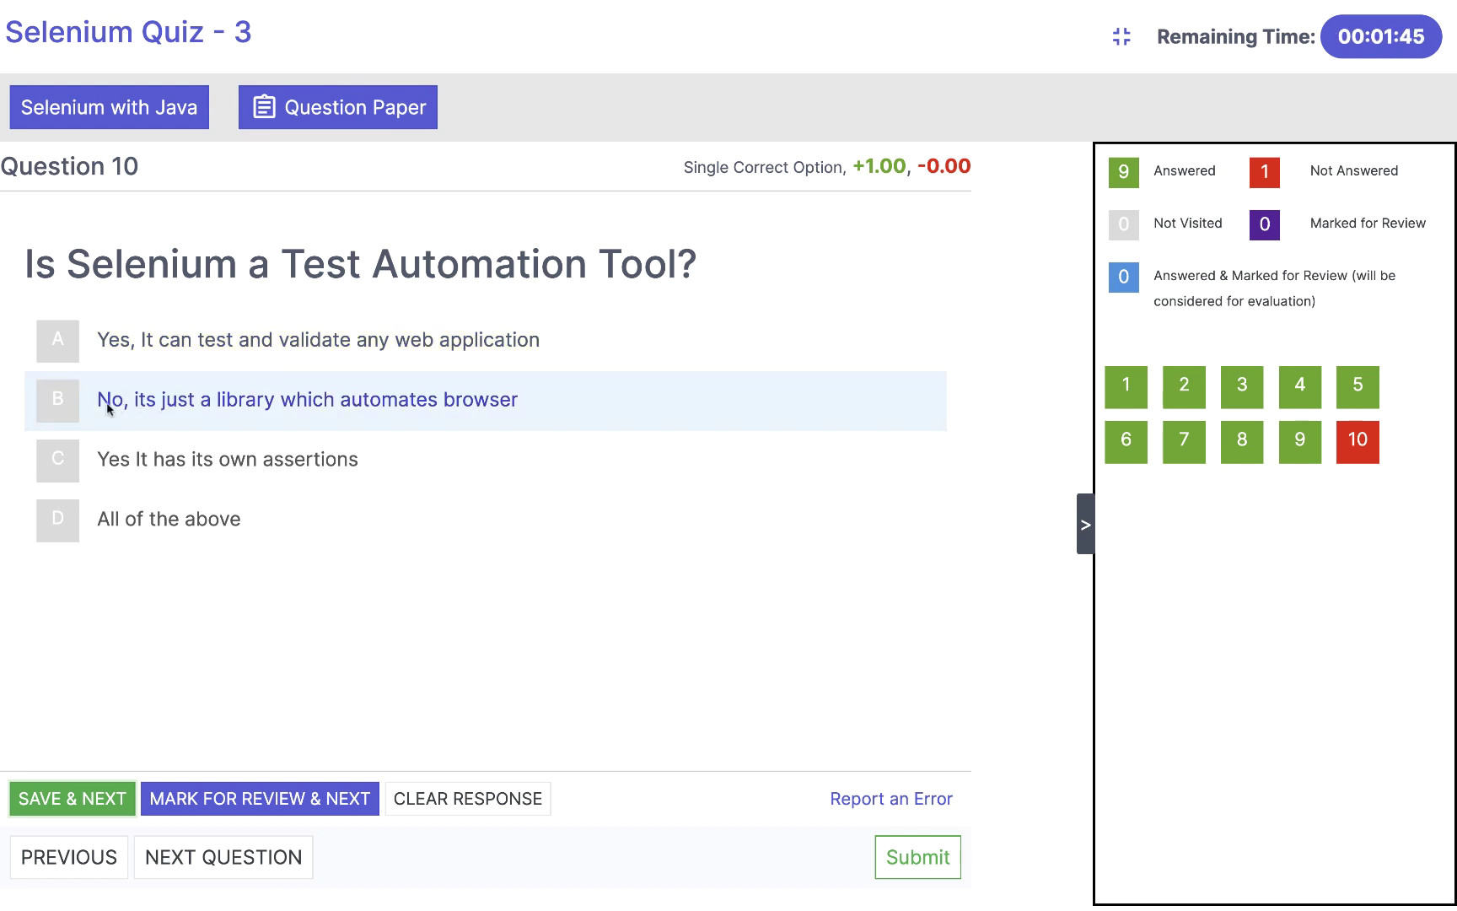
Answer question 10 with option B, "No, its just a library which automates browser", and submit the quiz
click(65, 402)
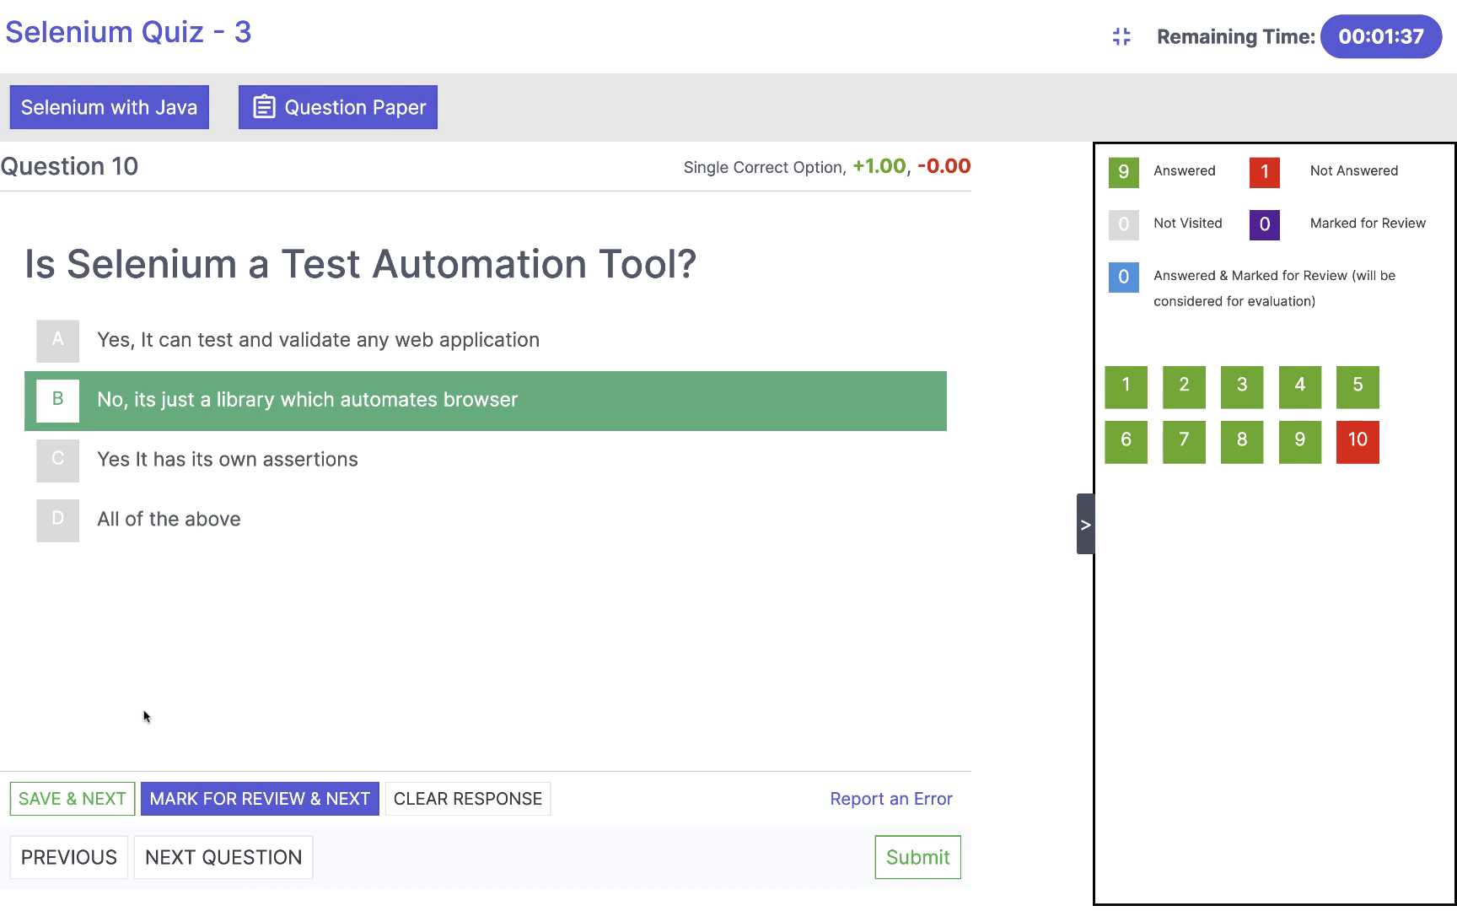
click(906, 851)
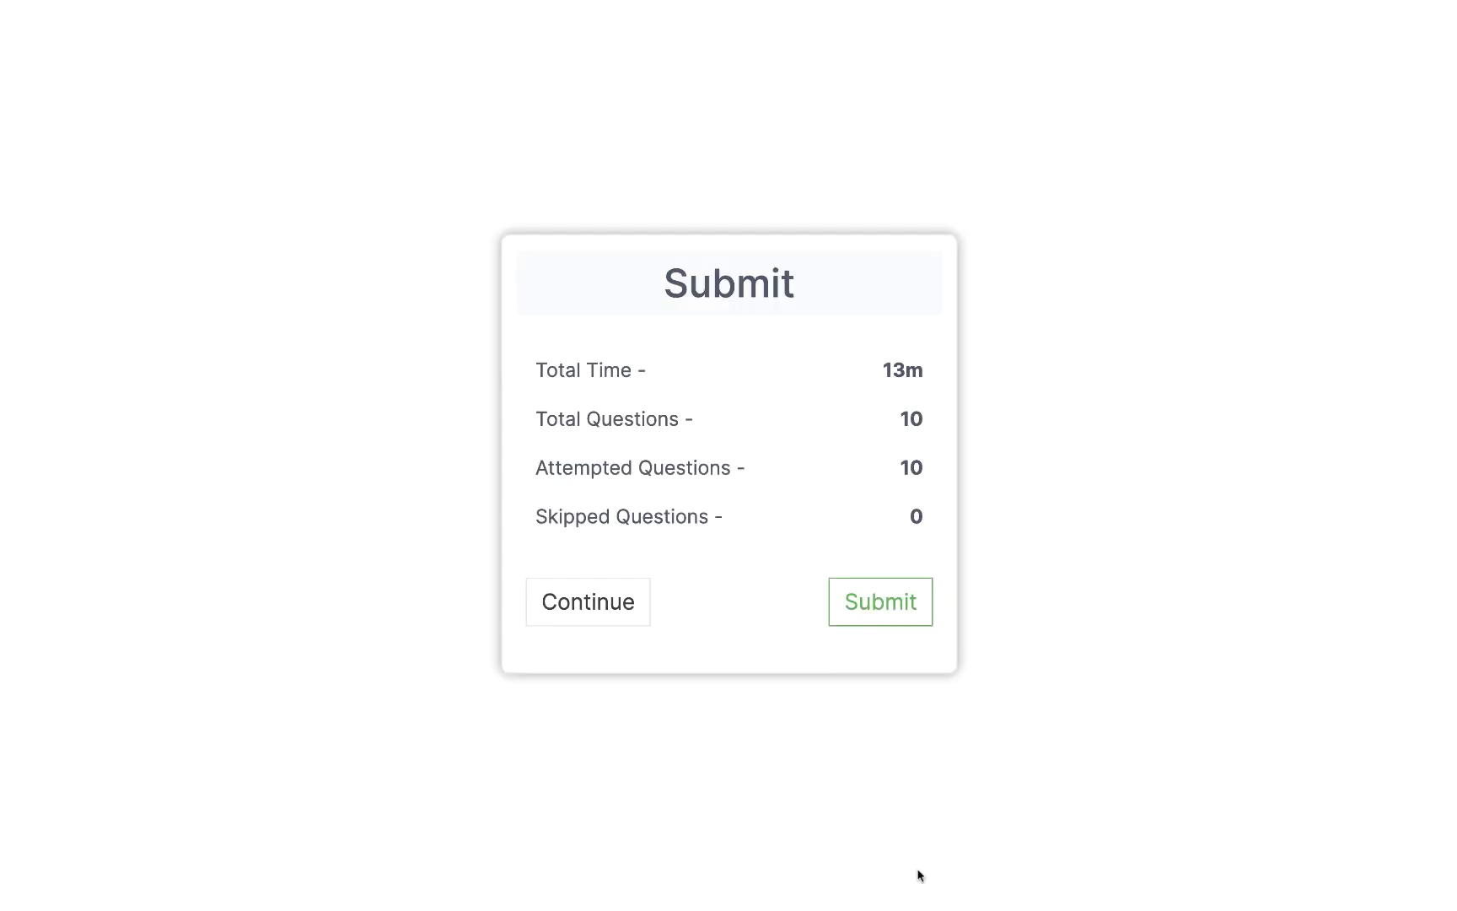
click(872, 602)
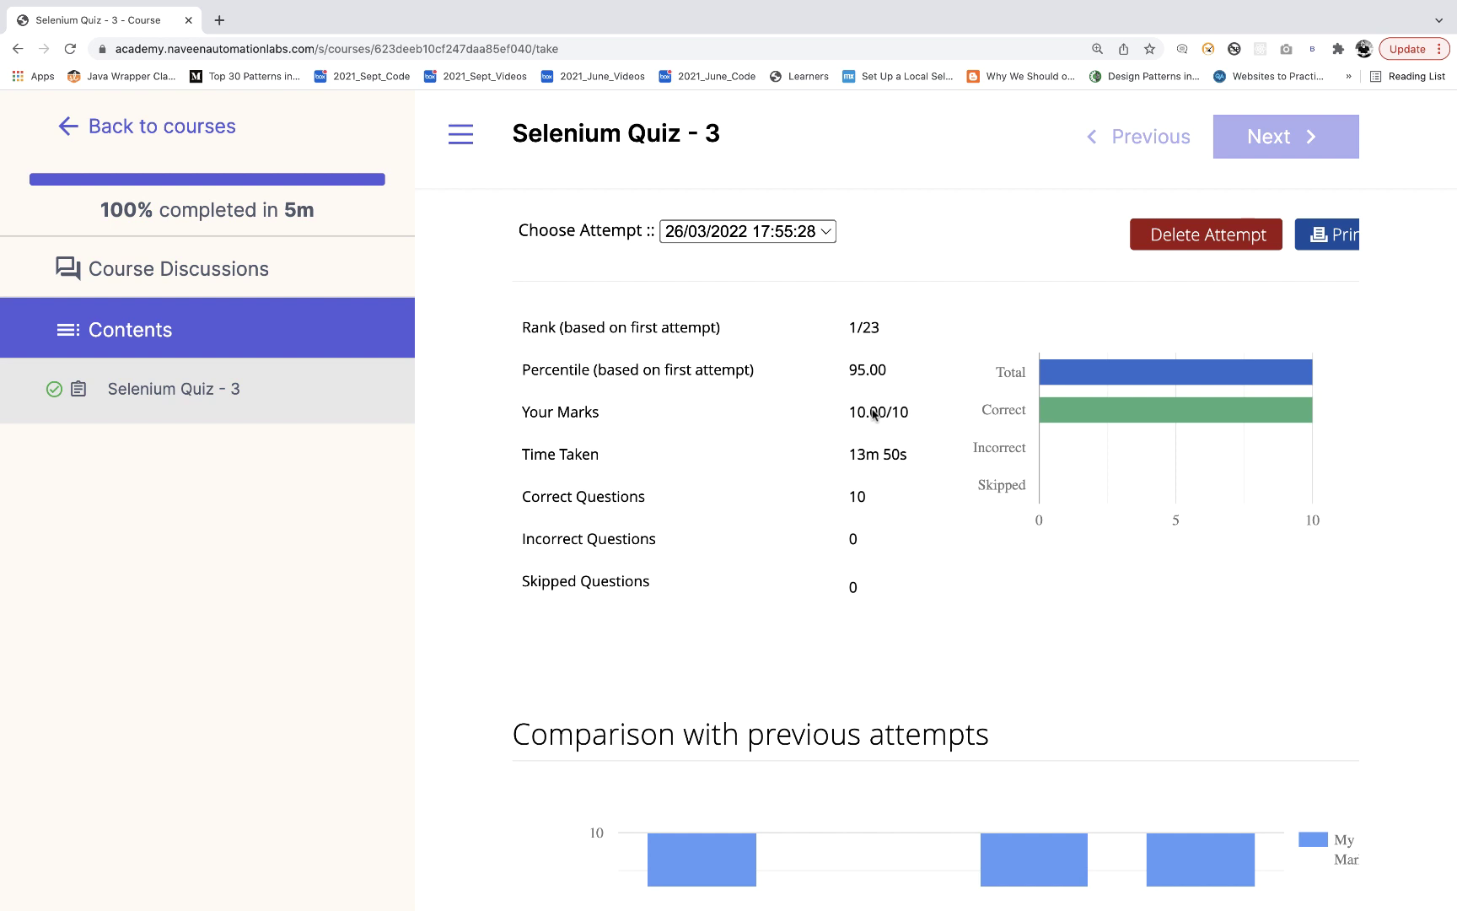
Start printing the quiz result report and open it as a PDF in Preview
scroll(1215, 316, right, 2)
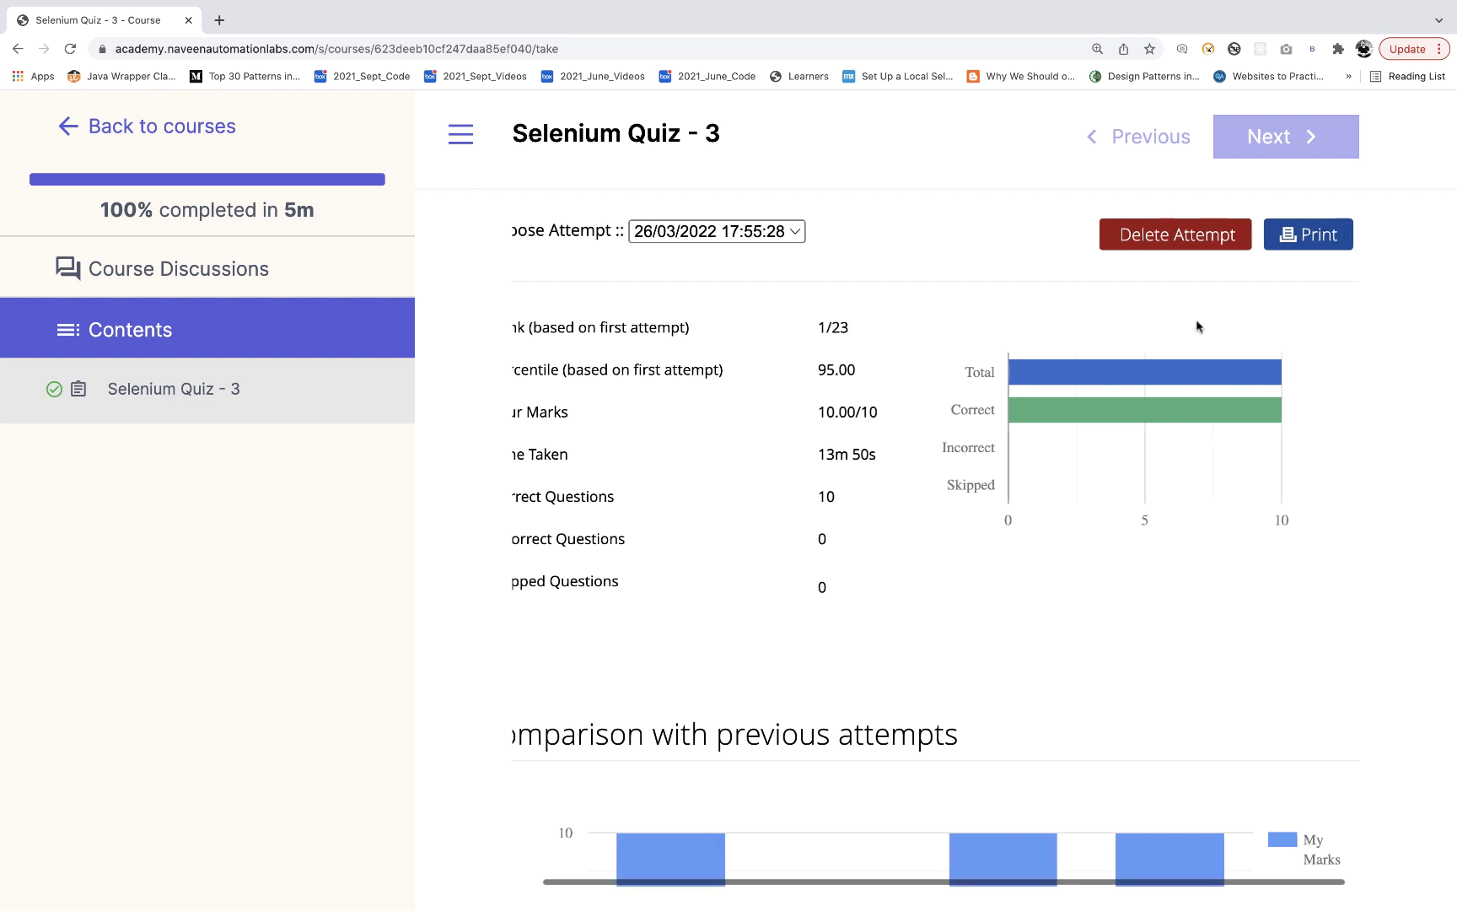
click(1299, 241)
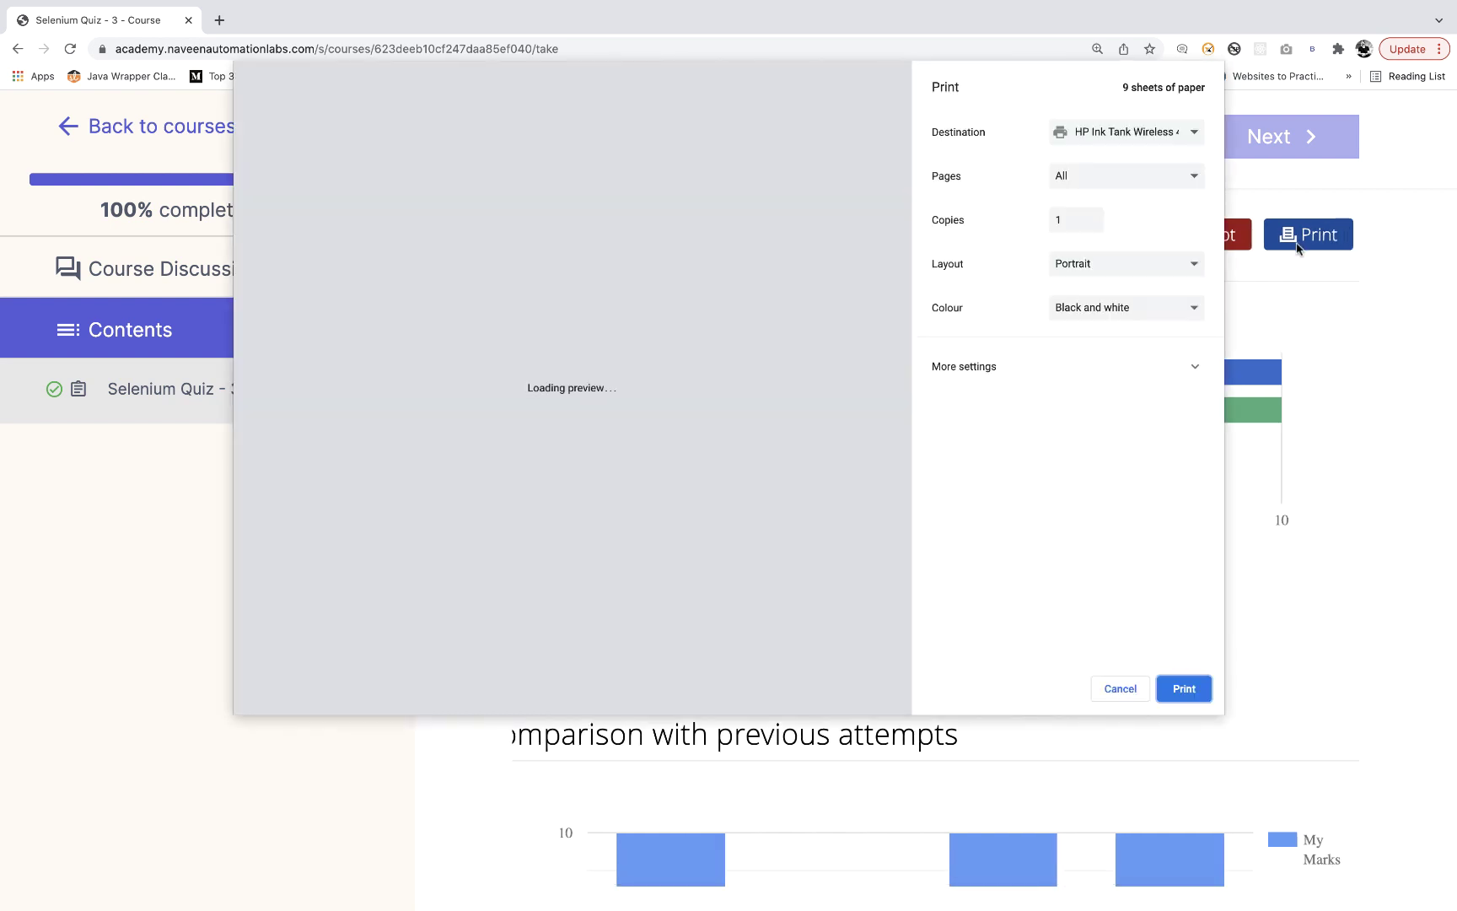
click(986, 371)
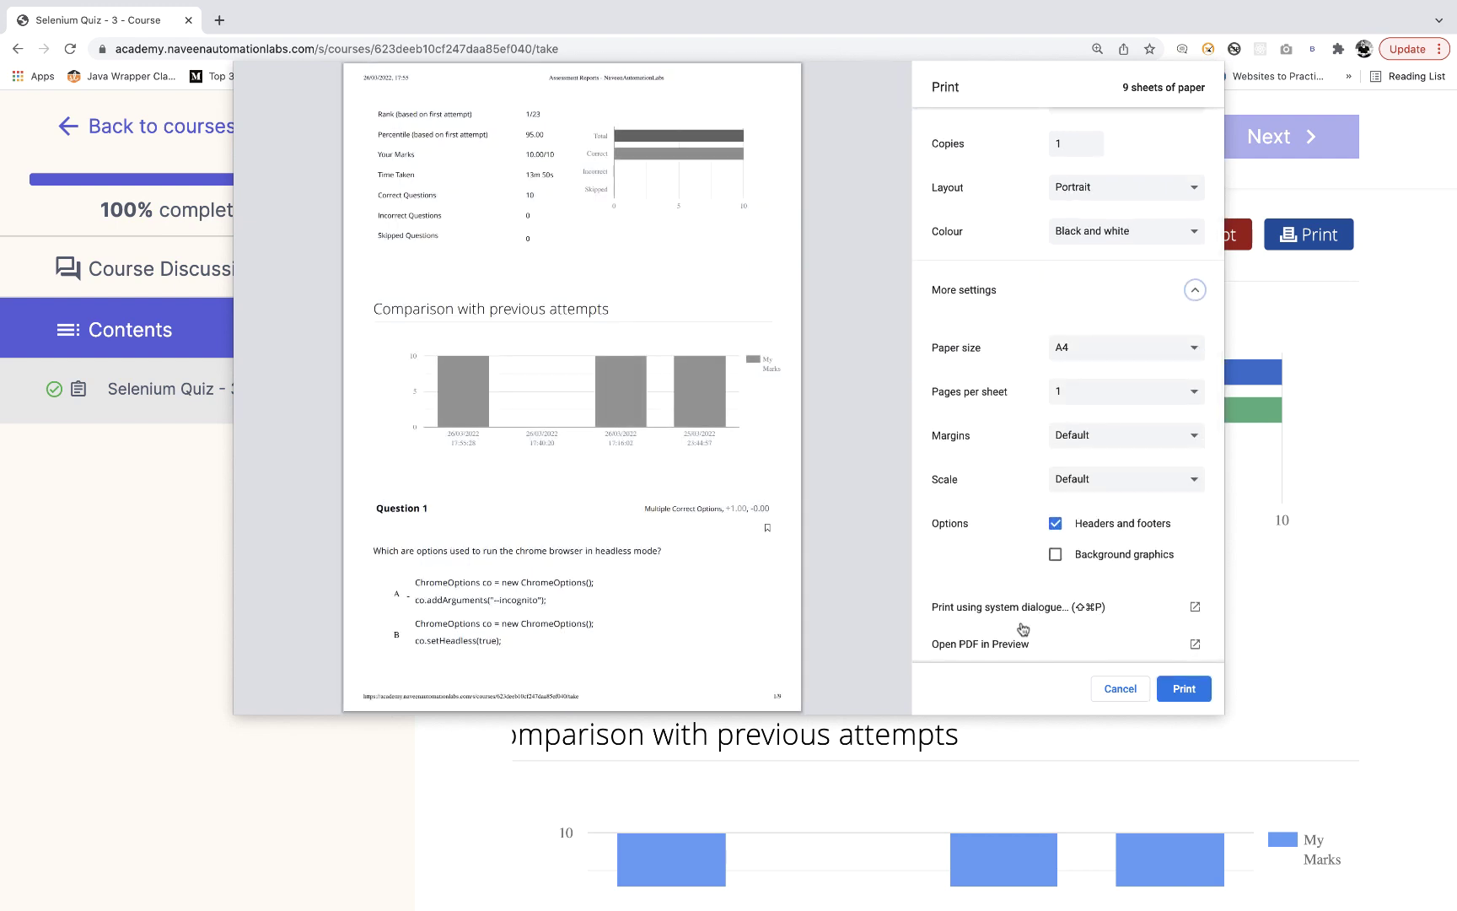
click(996, 643)
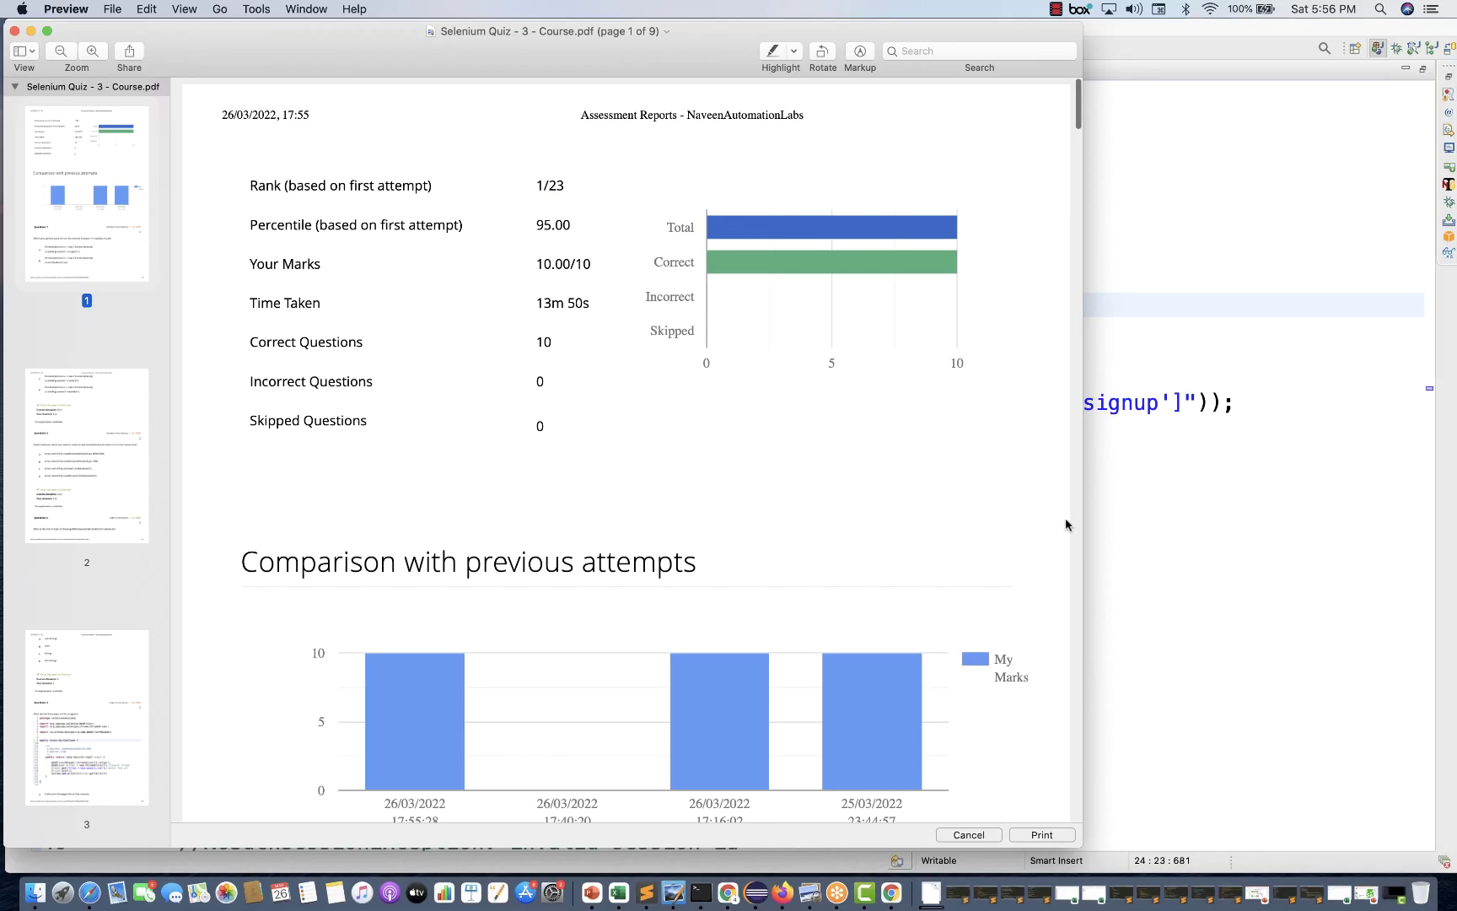
Widen the PDF window, examine the report's score summary and its per-question answers, and switch back to the quiz results in the browser
drag(1086, 520, 1174, 521)
scroll(869, 545, down, 8)
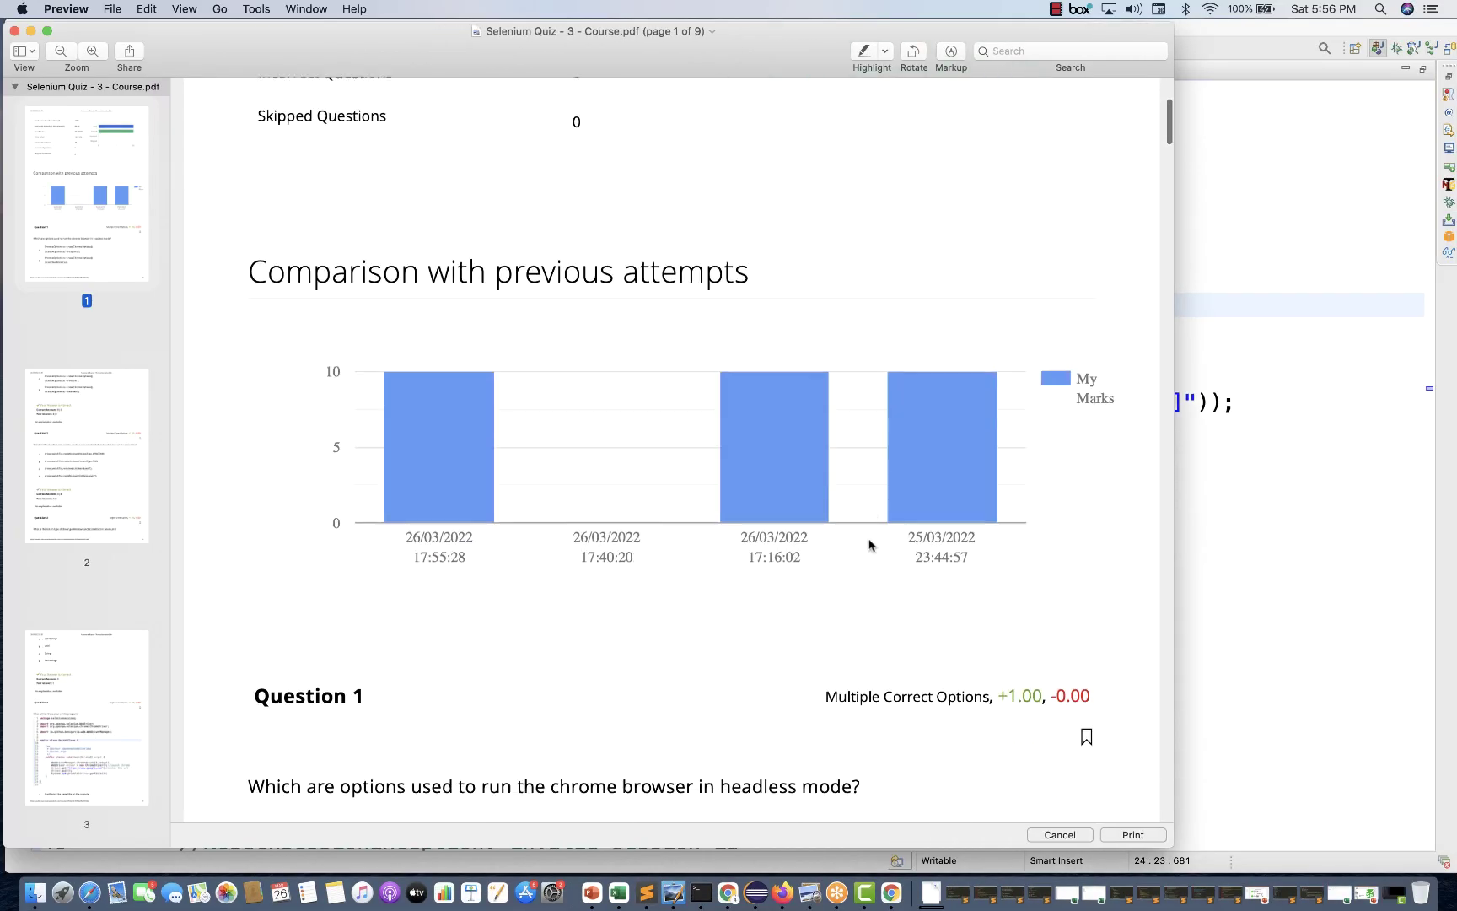
scroll(869, 544, down, 10)
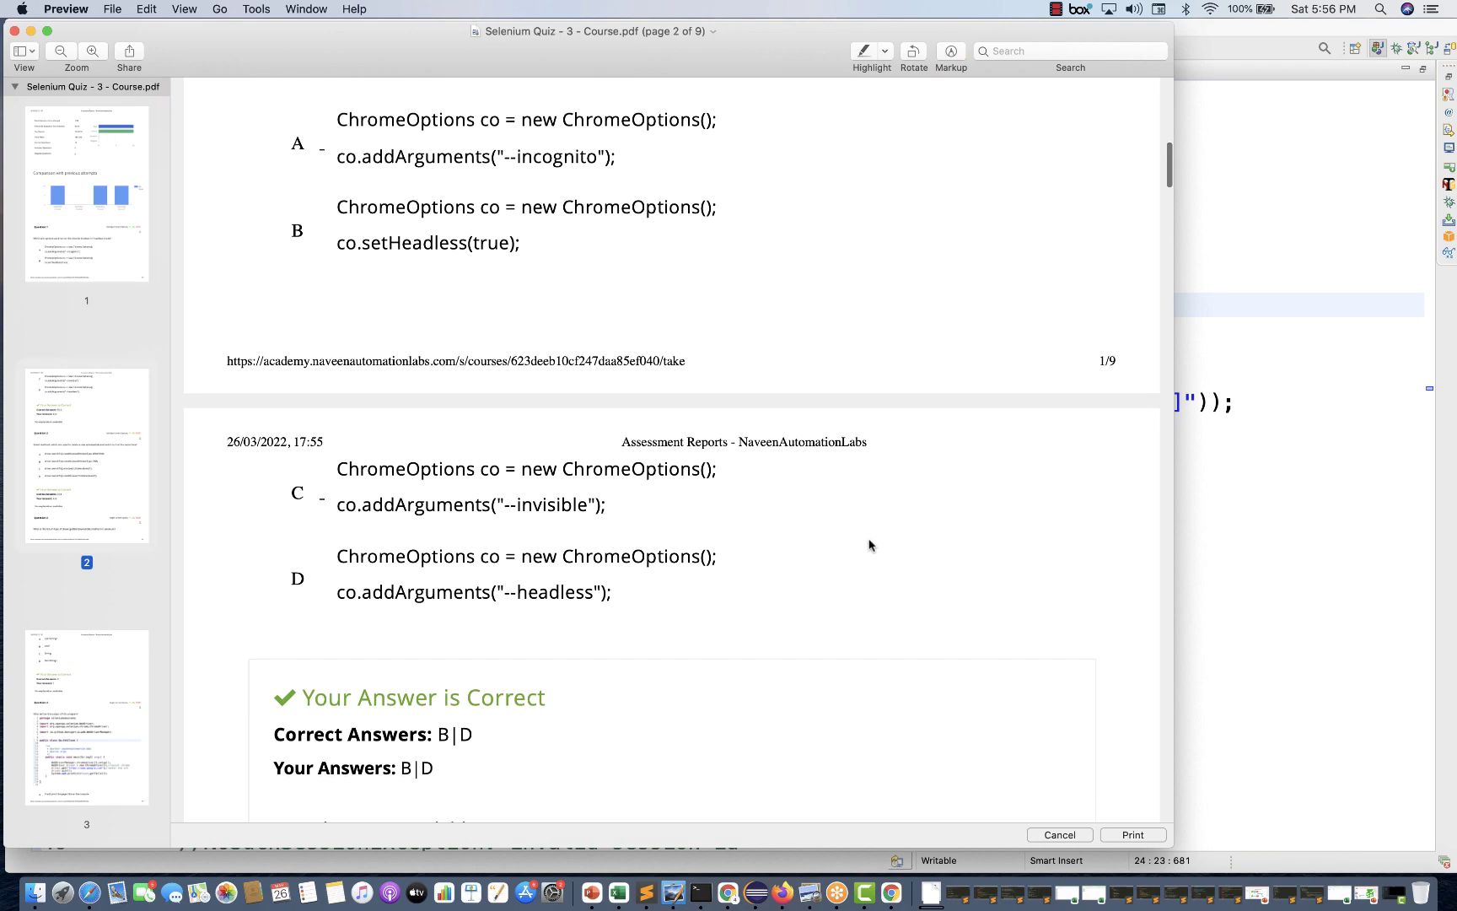
scroll(628, 664, down, 12)
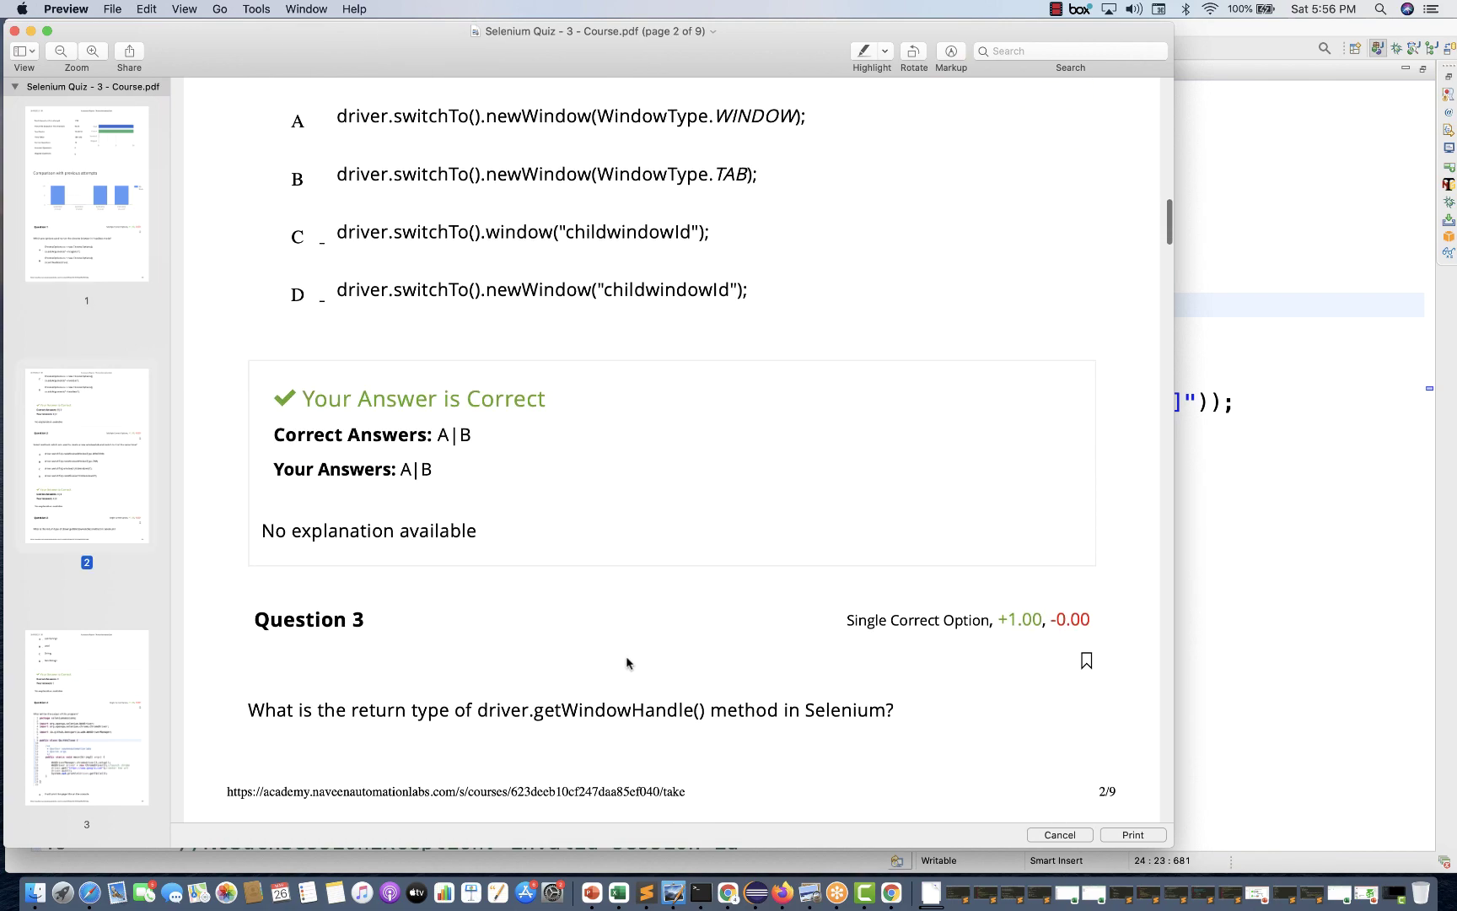
scroll(627, 664, down, 20)
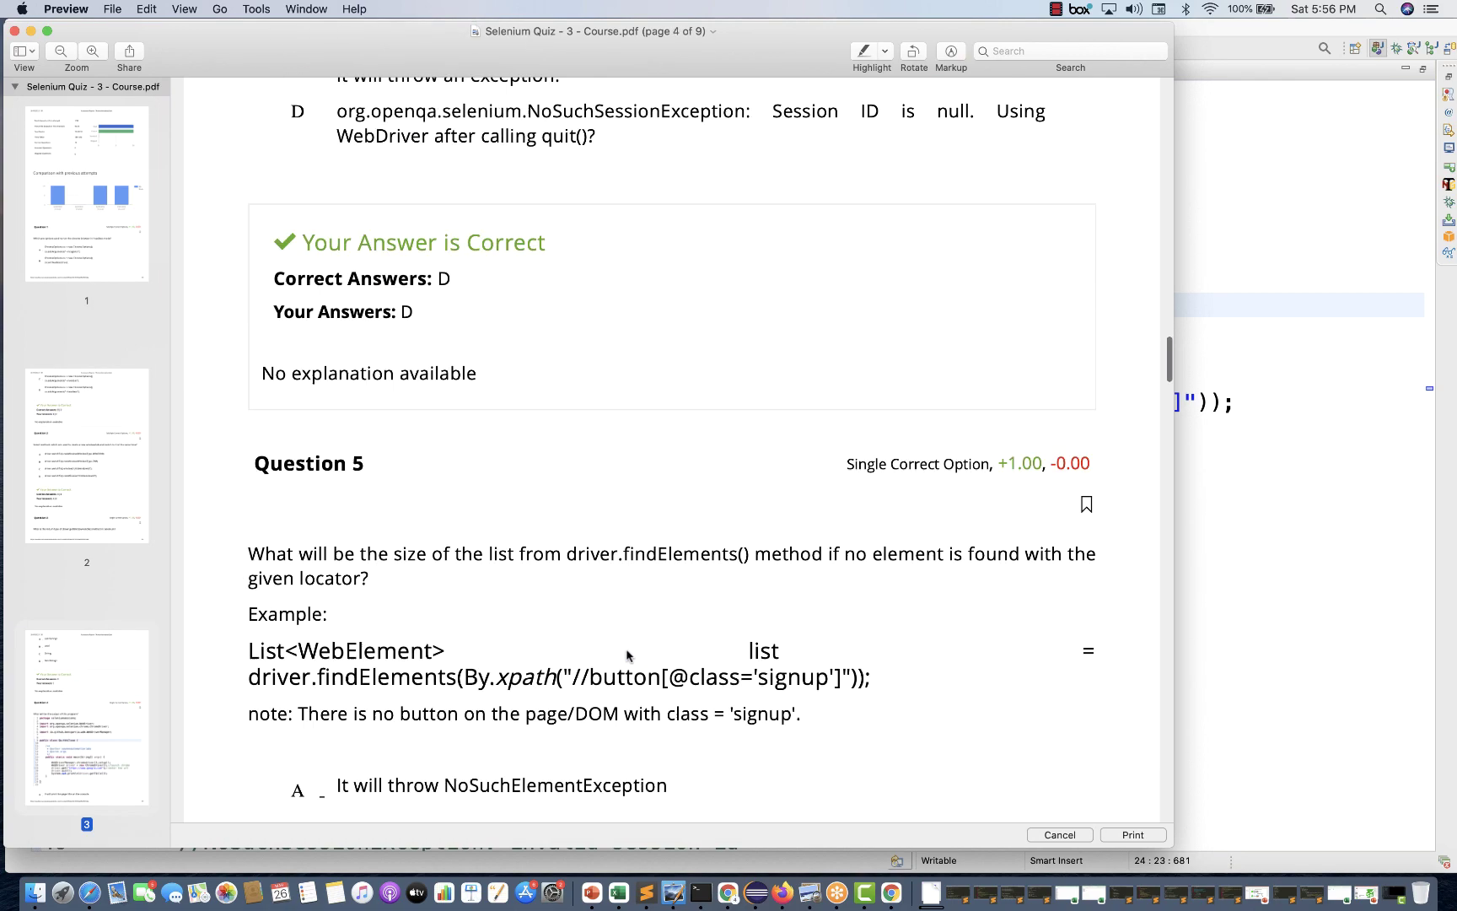
scroll(628, 612, down, 12)
scroll(628, 609, up, 20)
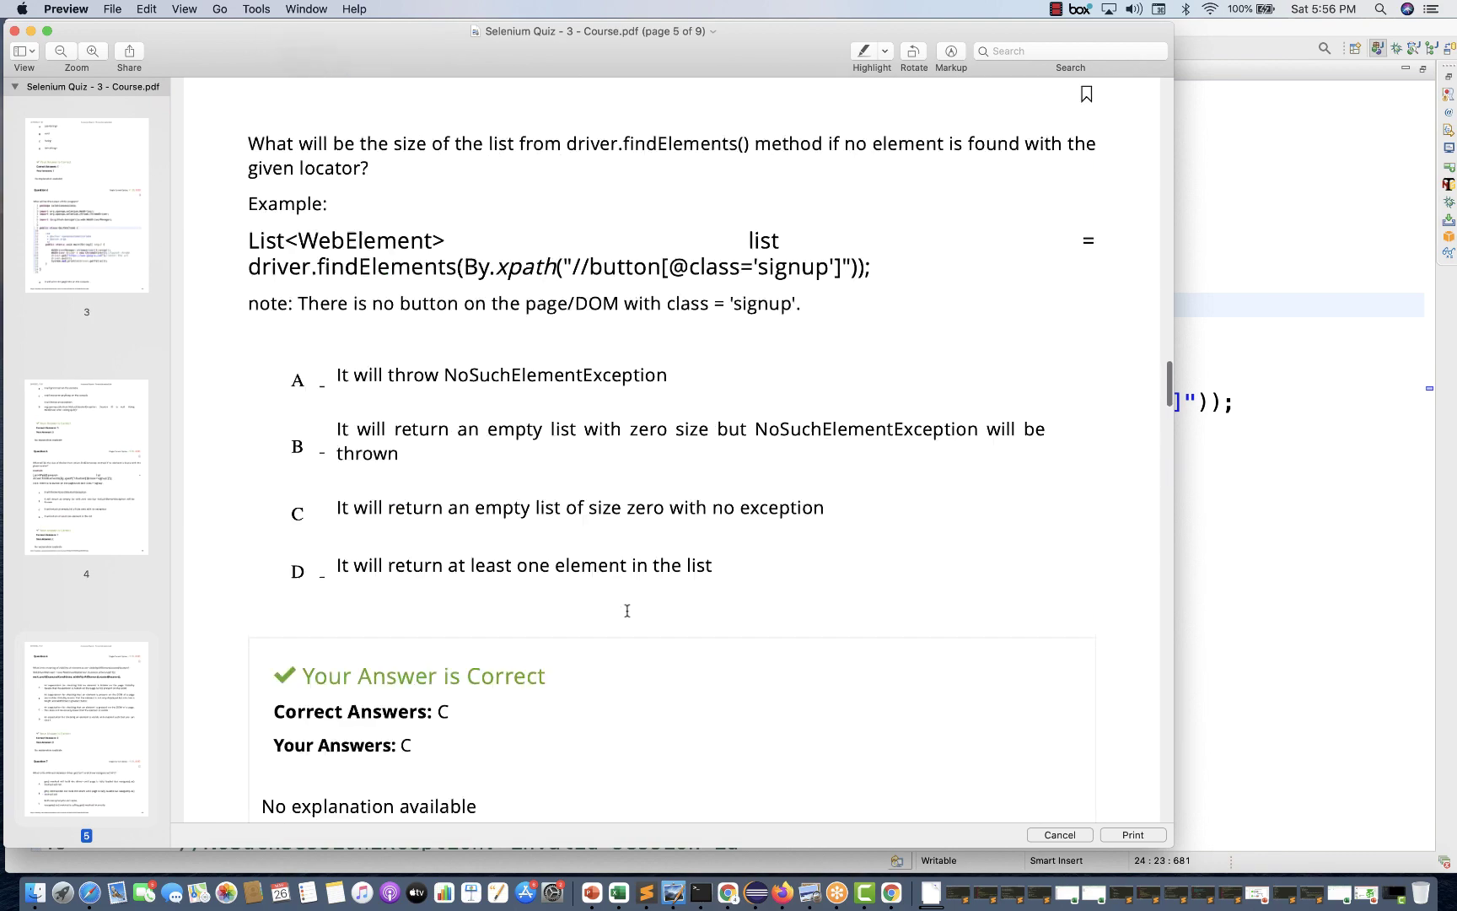
scroll(627, 609, up, 8)
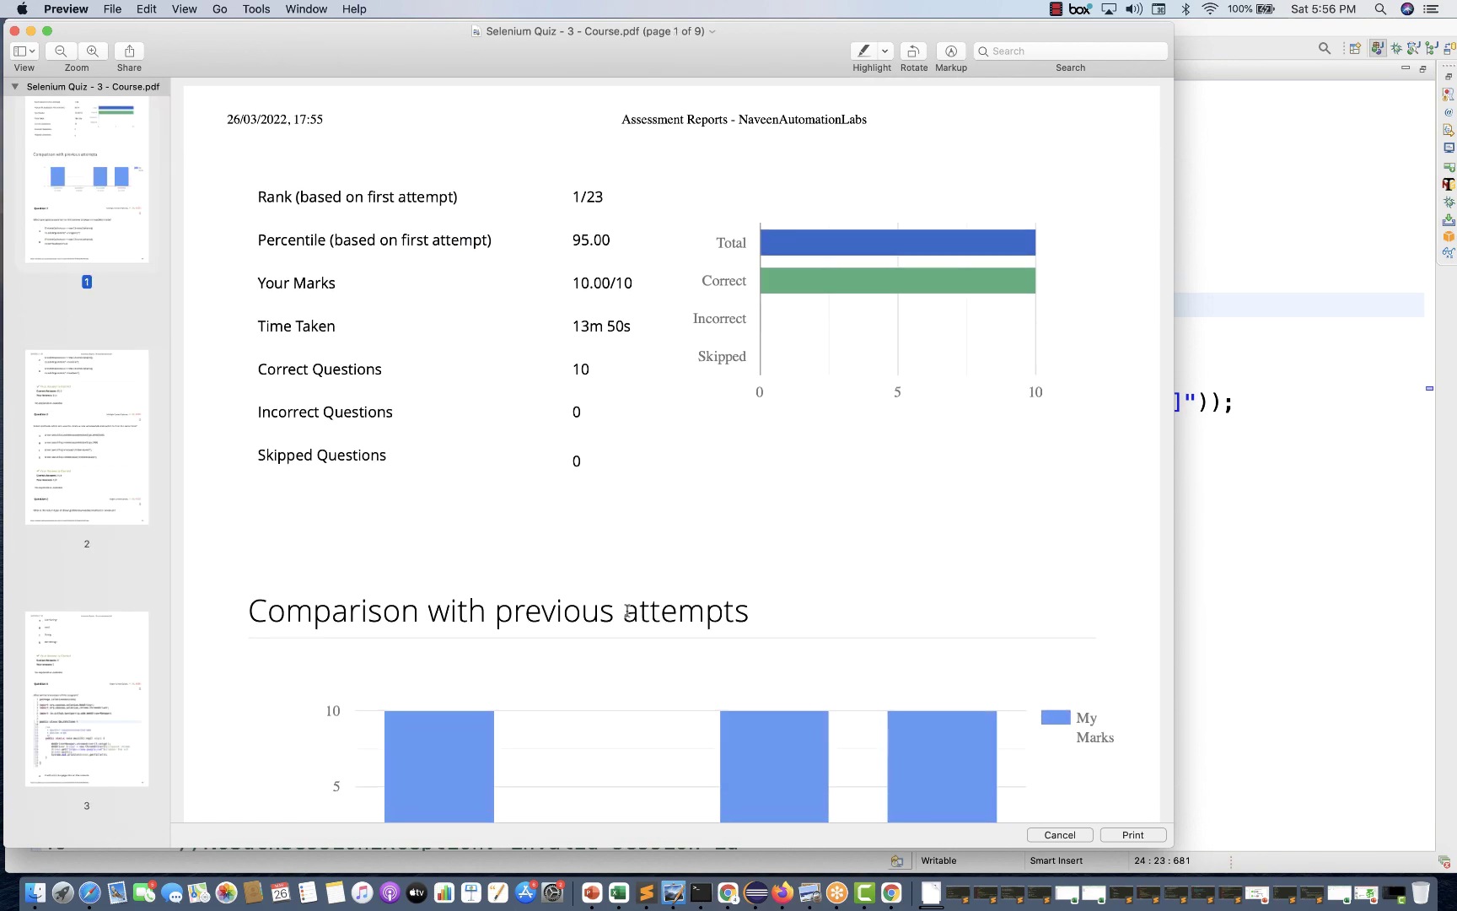
scroll(628, 612, down, 20)
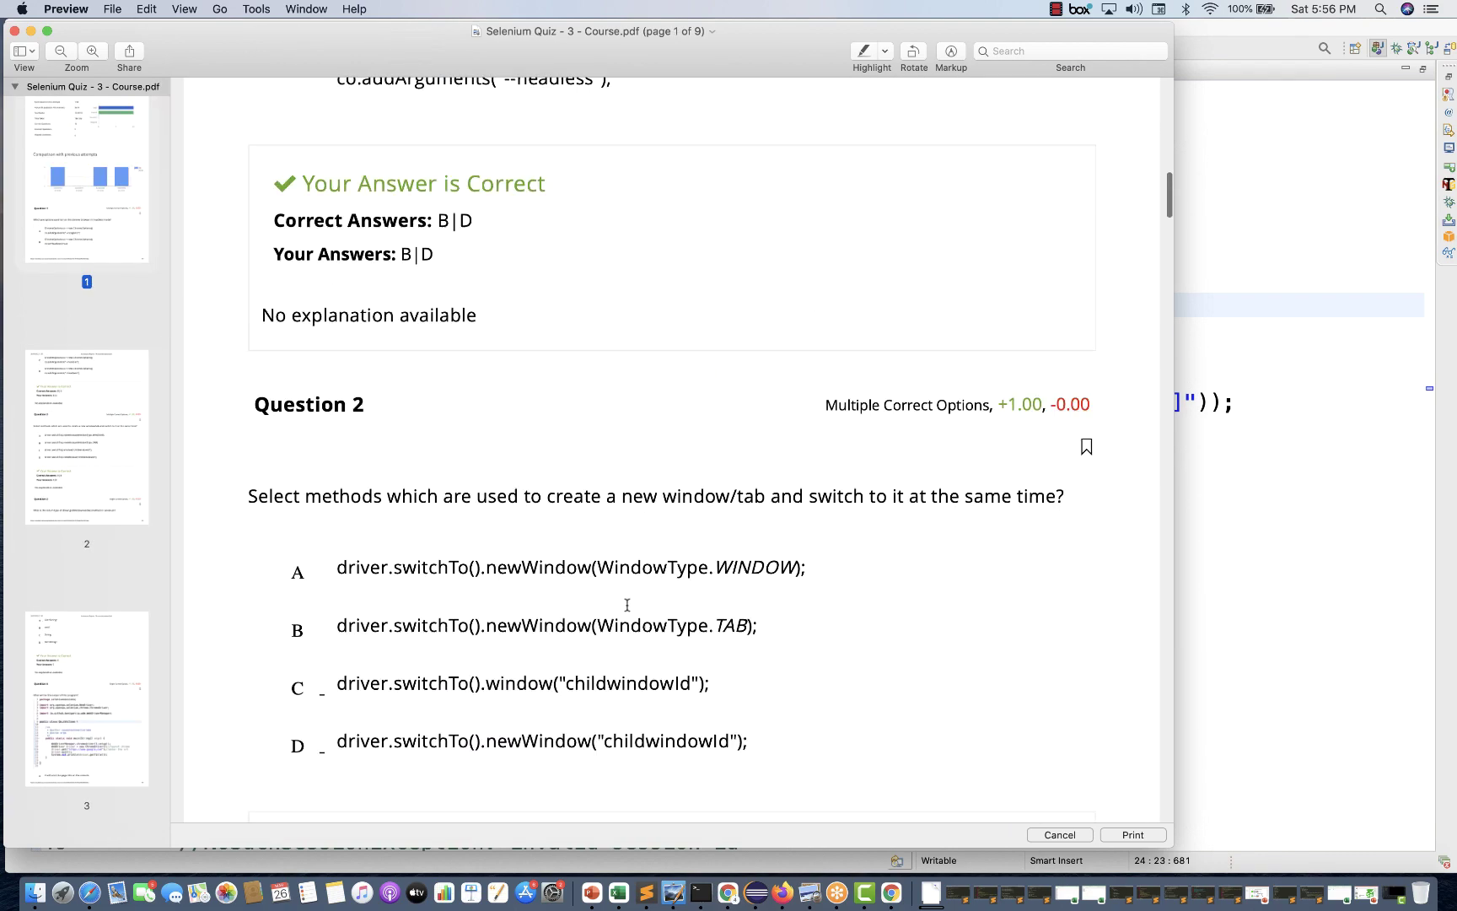
scroll(627, 605, down, 20)
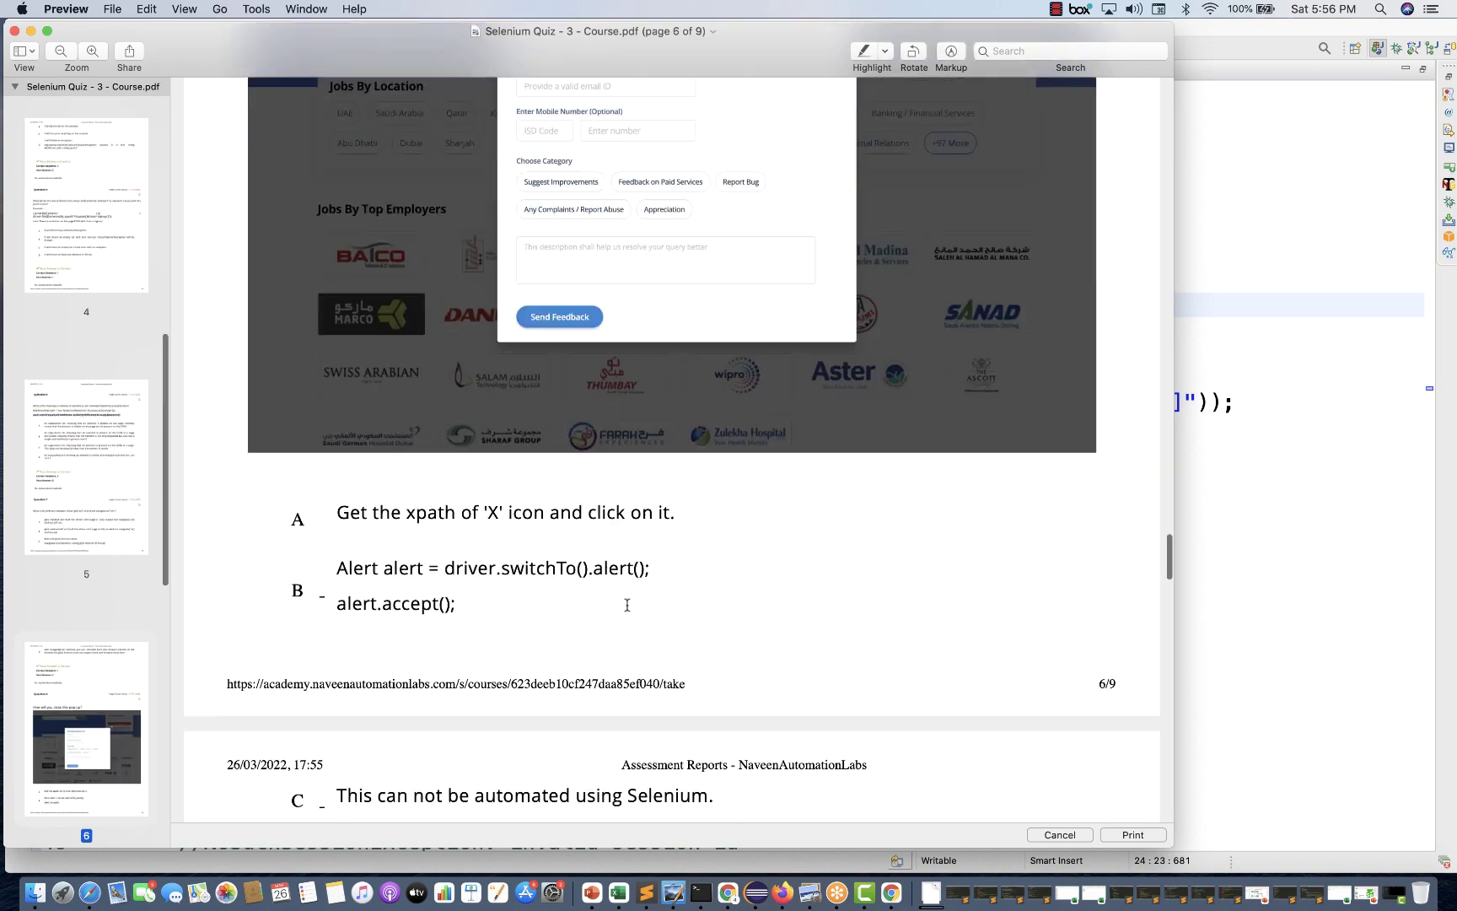
key(ctrl+Right)
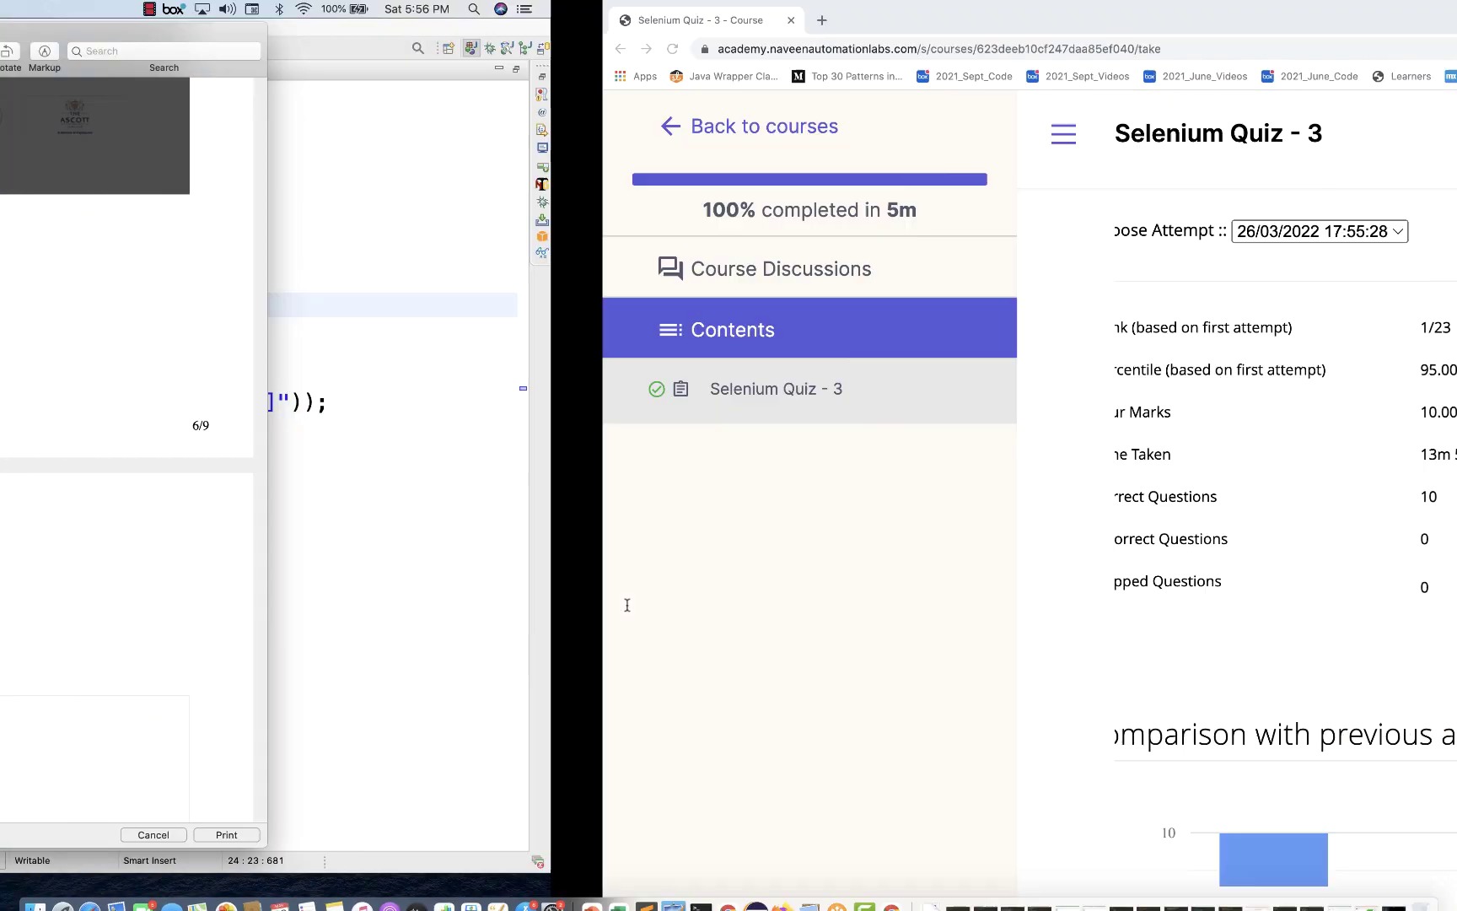